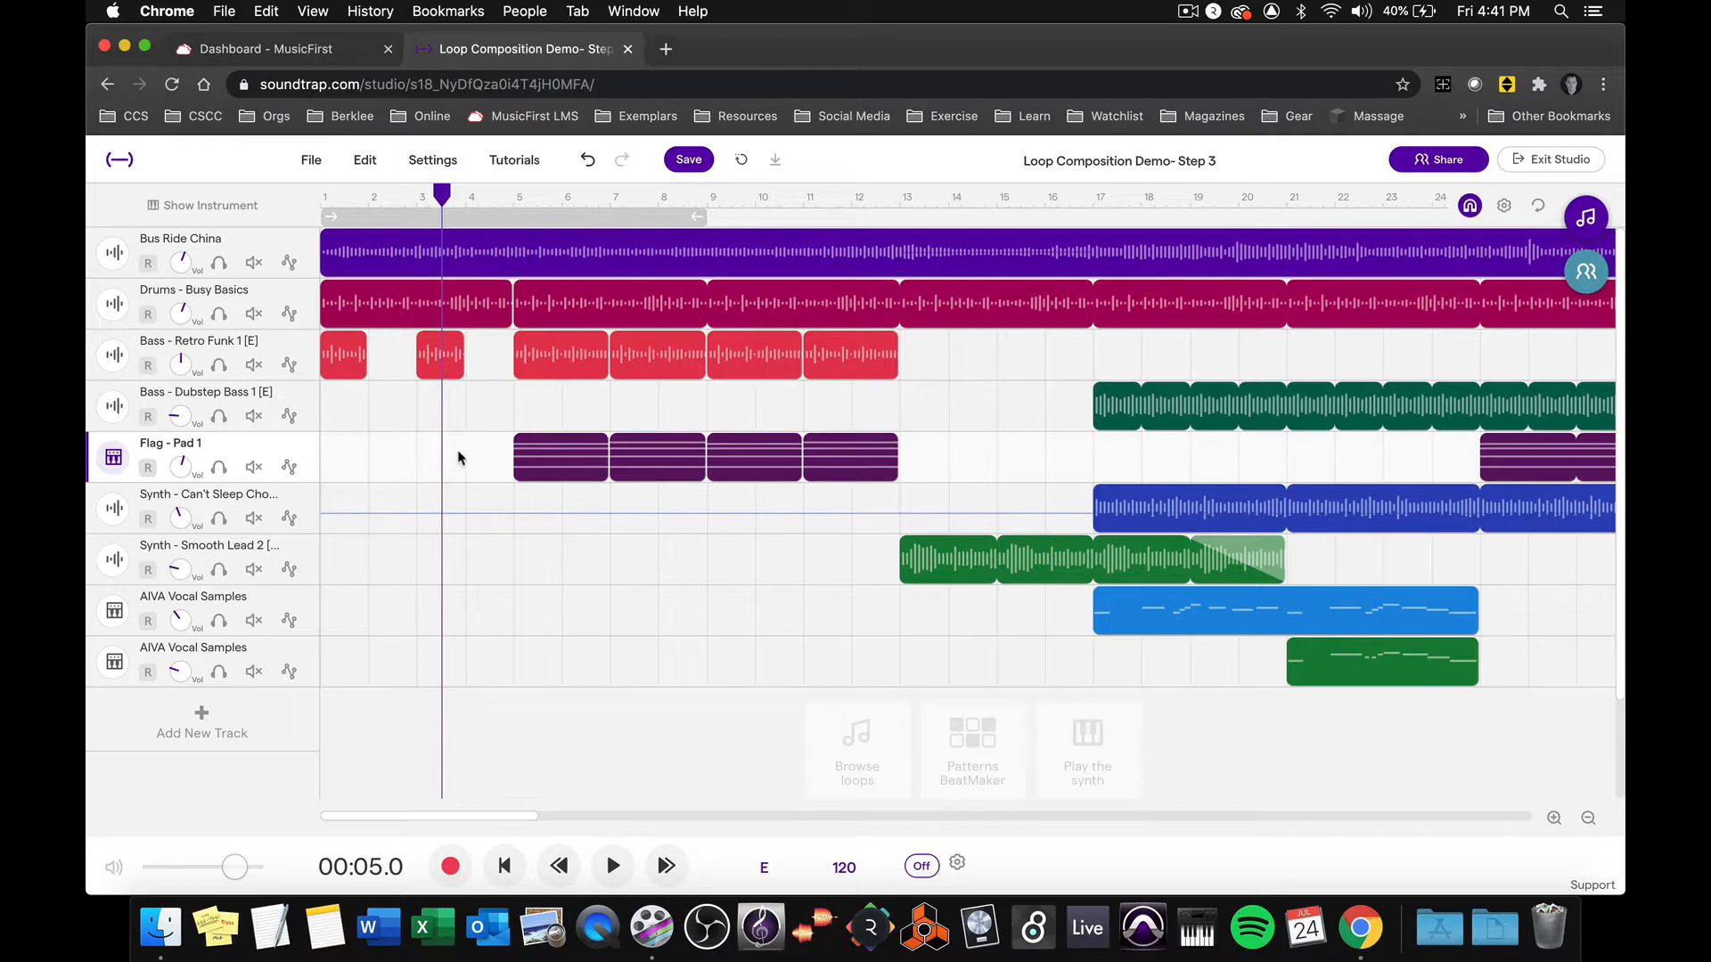
Fade the first two Flag - Pad 1 regions in and out so both fades meet at the middle of each region
mouse_move(540, 456)
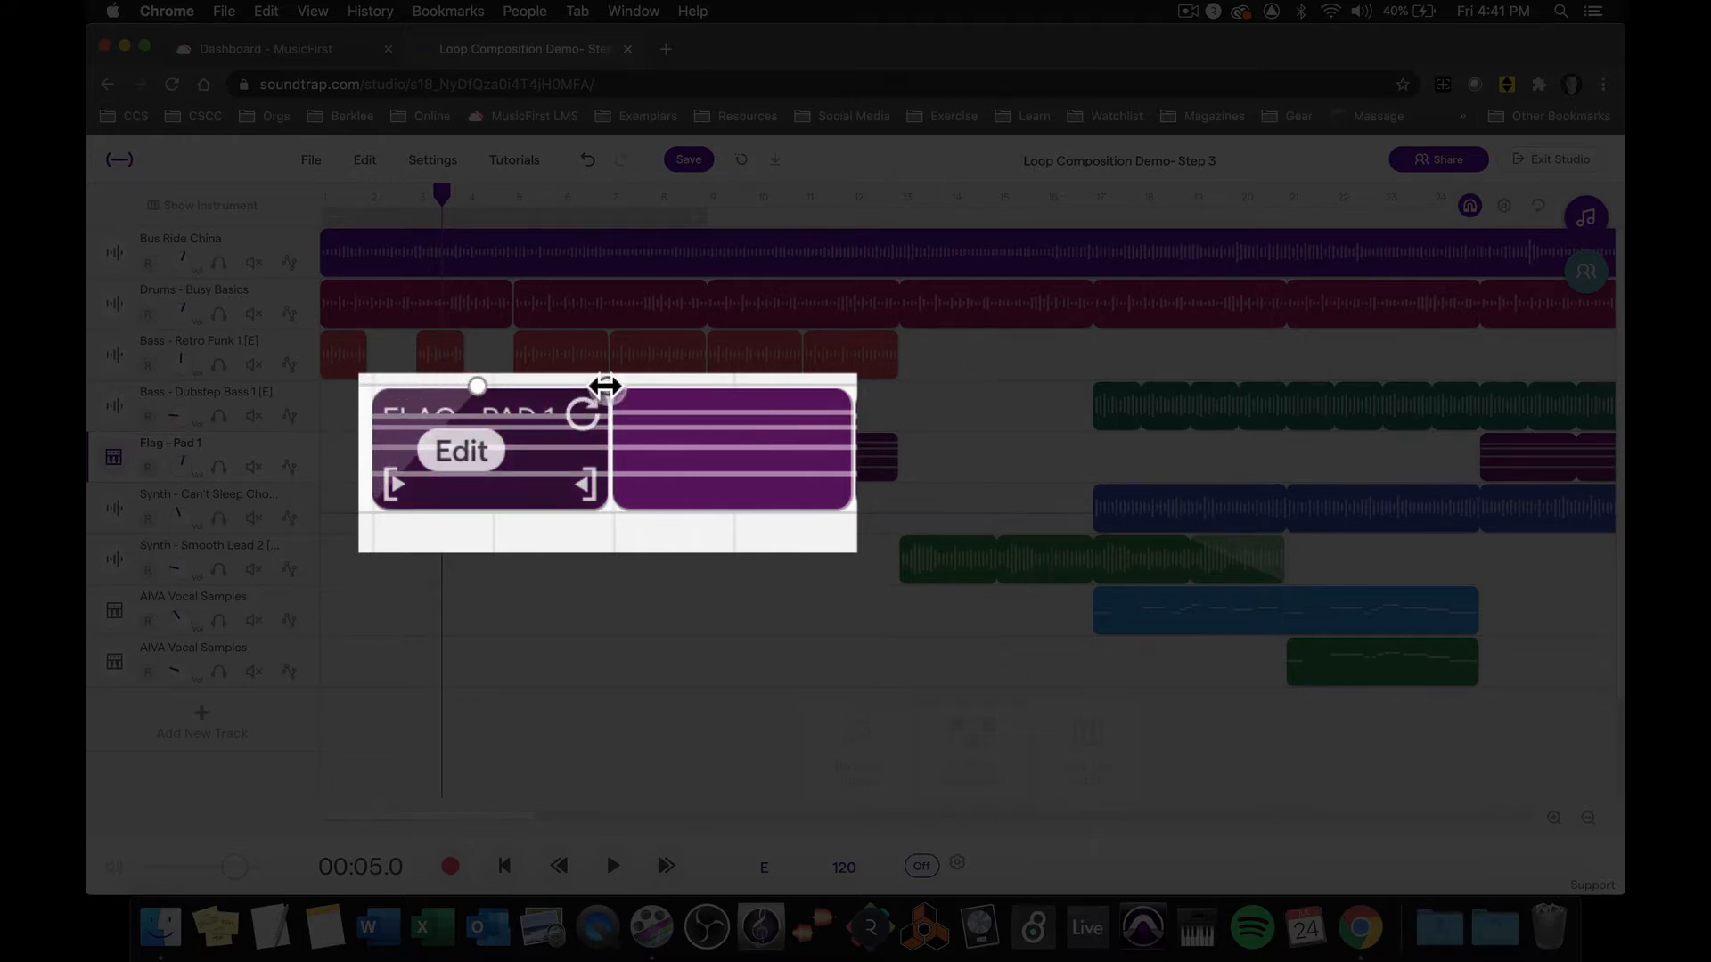
left_click_drag(607, 387, 515, 384)
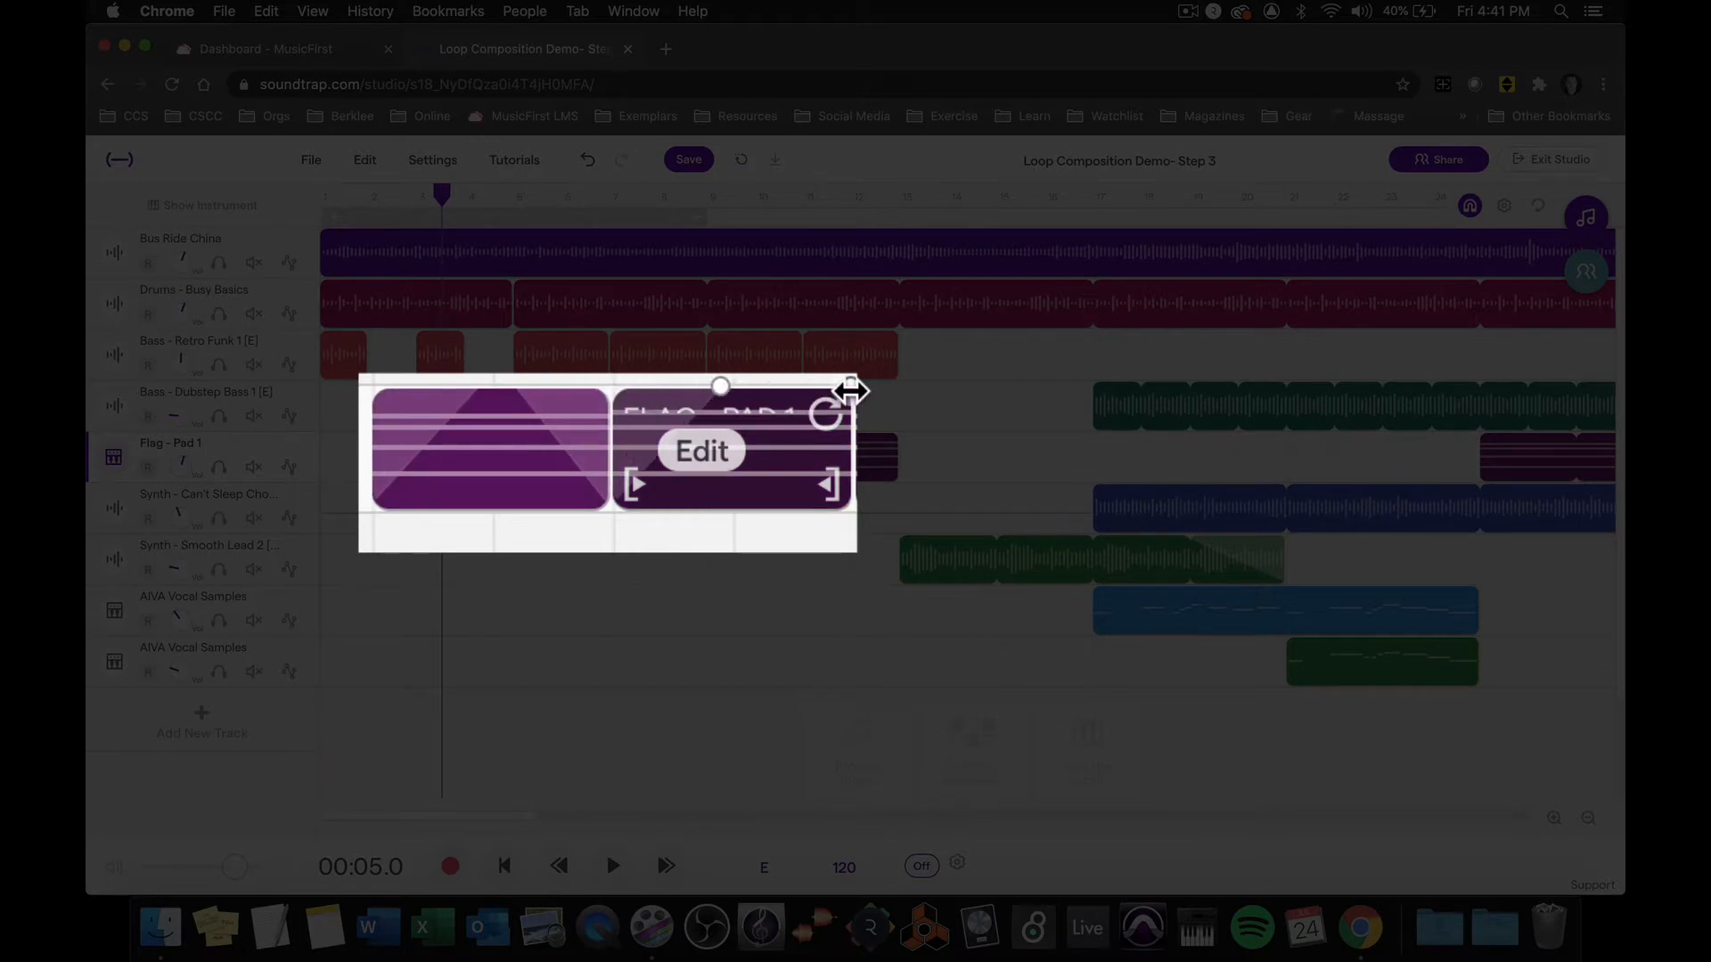
left_click_drag(847, 386, 749, 389)
Solo the Flag - Pad 1 track, play the faded regions from bar 4 to bar 8, and unsolo it
left_click(465, 438)
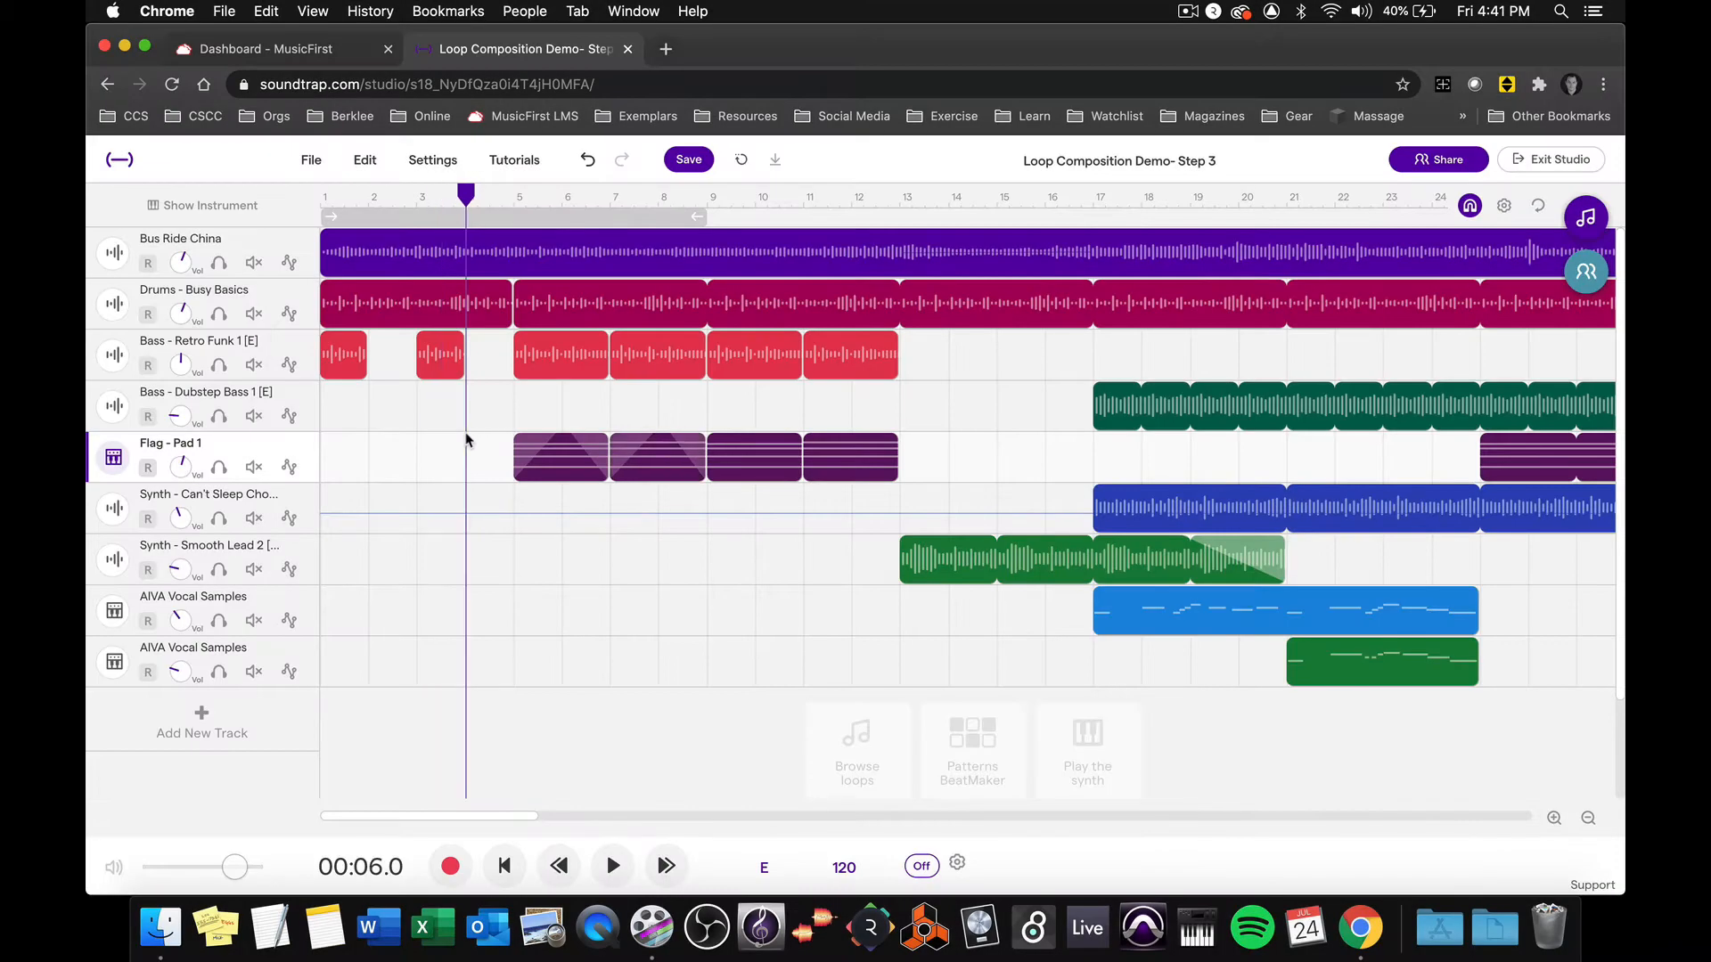
left_click(220, 467)
key("space")
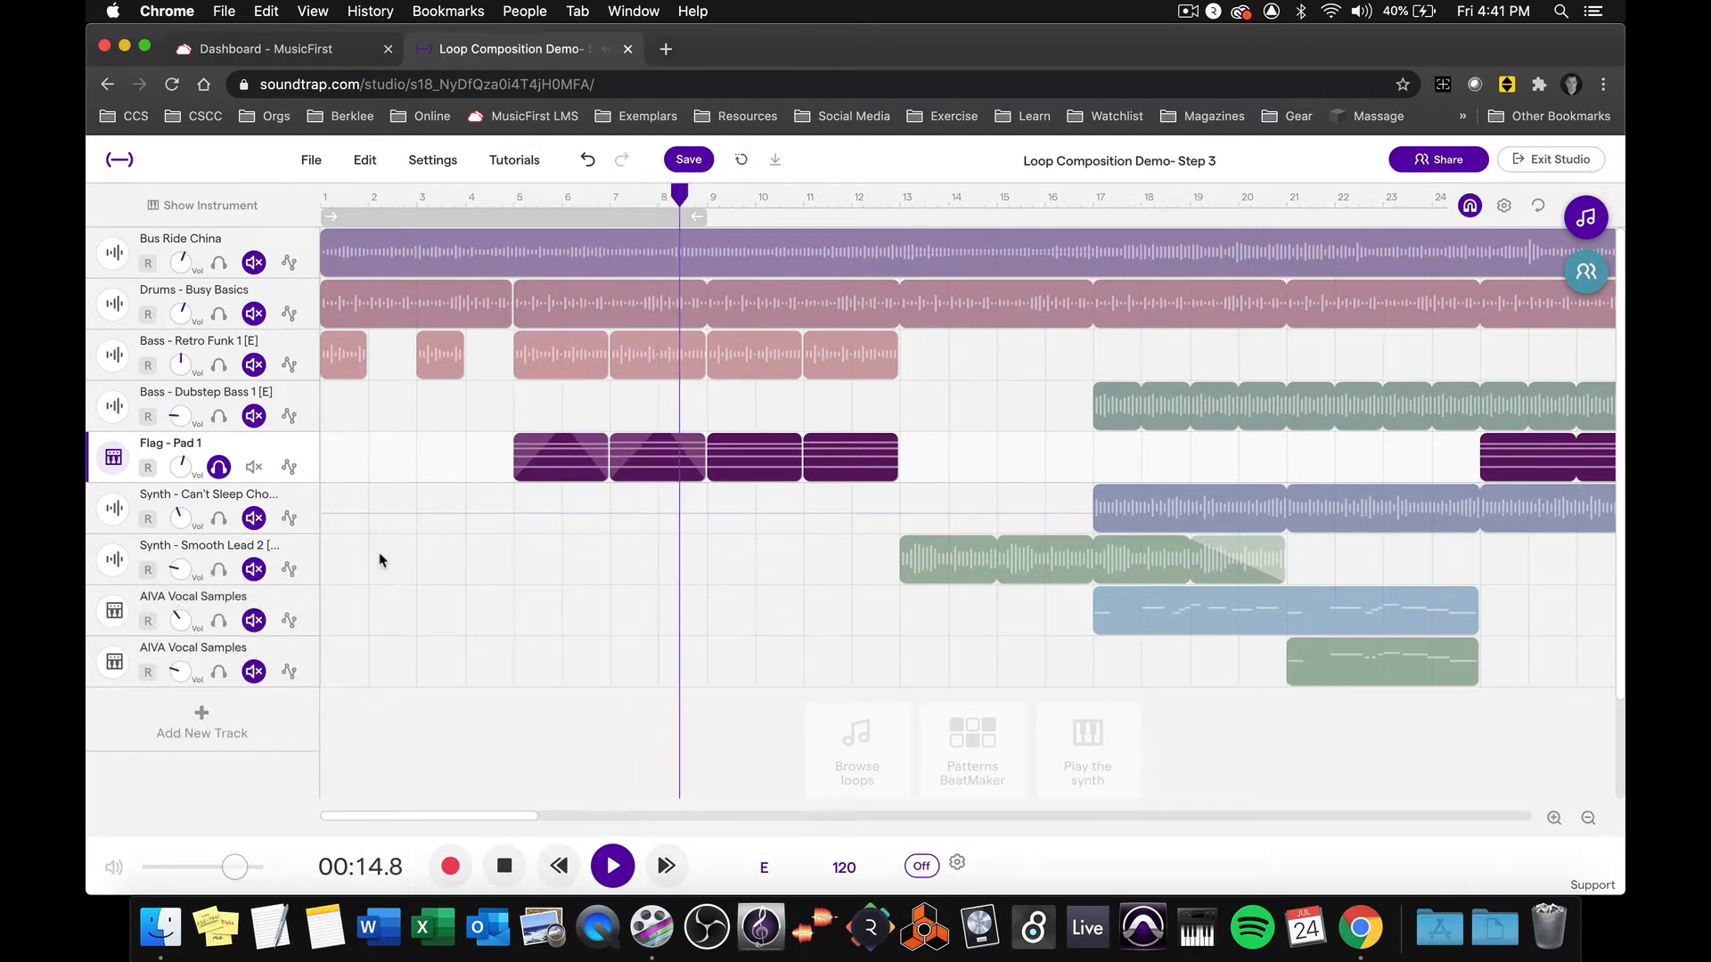
key("space")
left_click(218, 467)
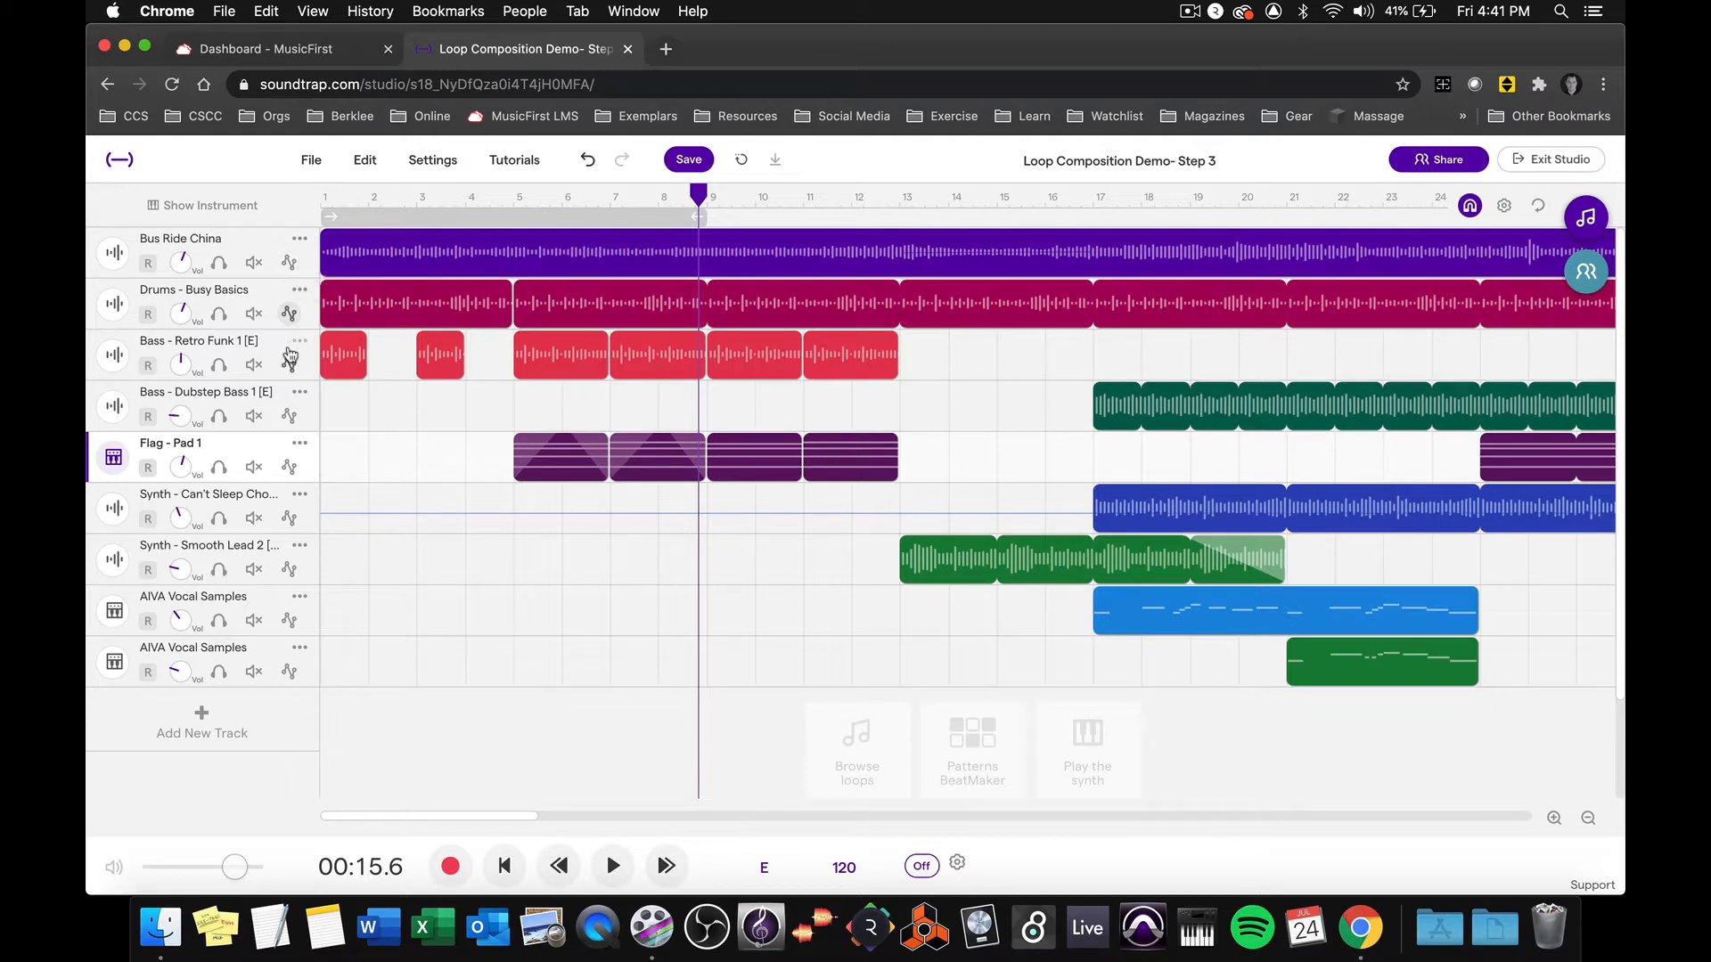
Show the Bus Ride China track's volume automation, solo the track, and play through to bar 17
left_click(287, 264)
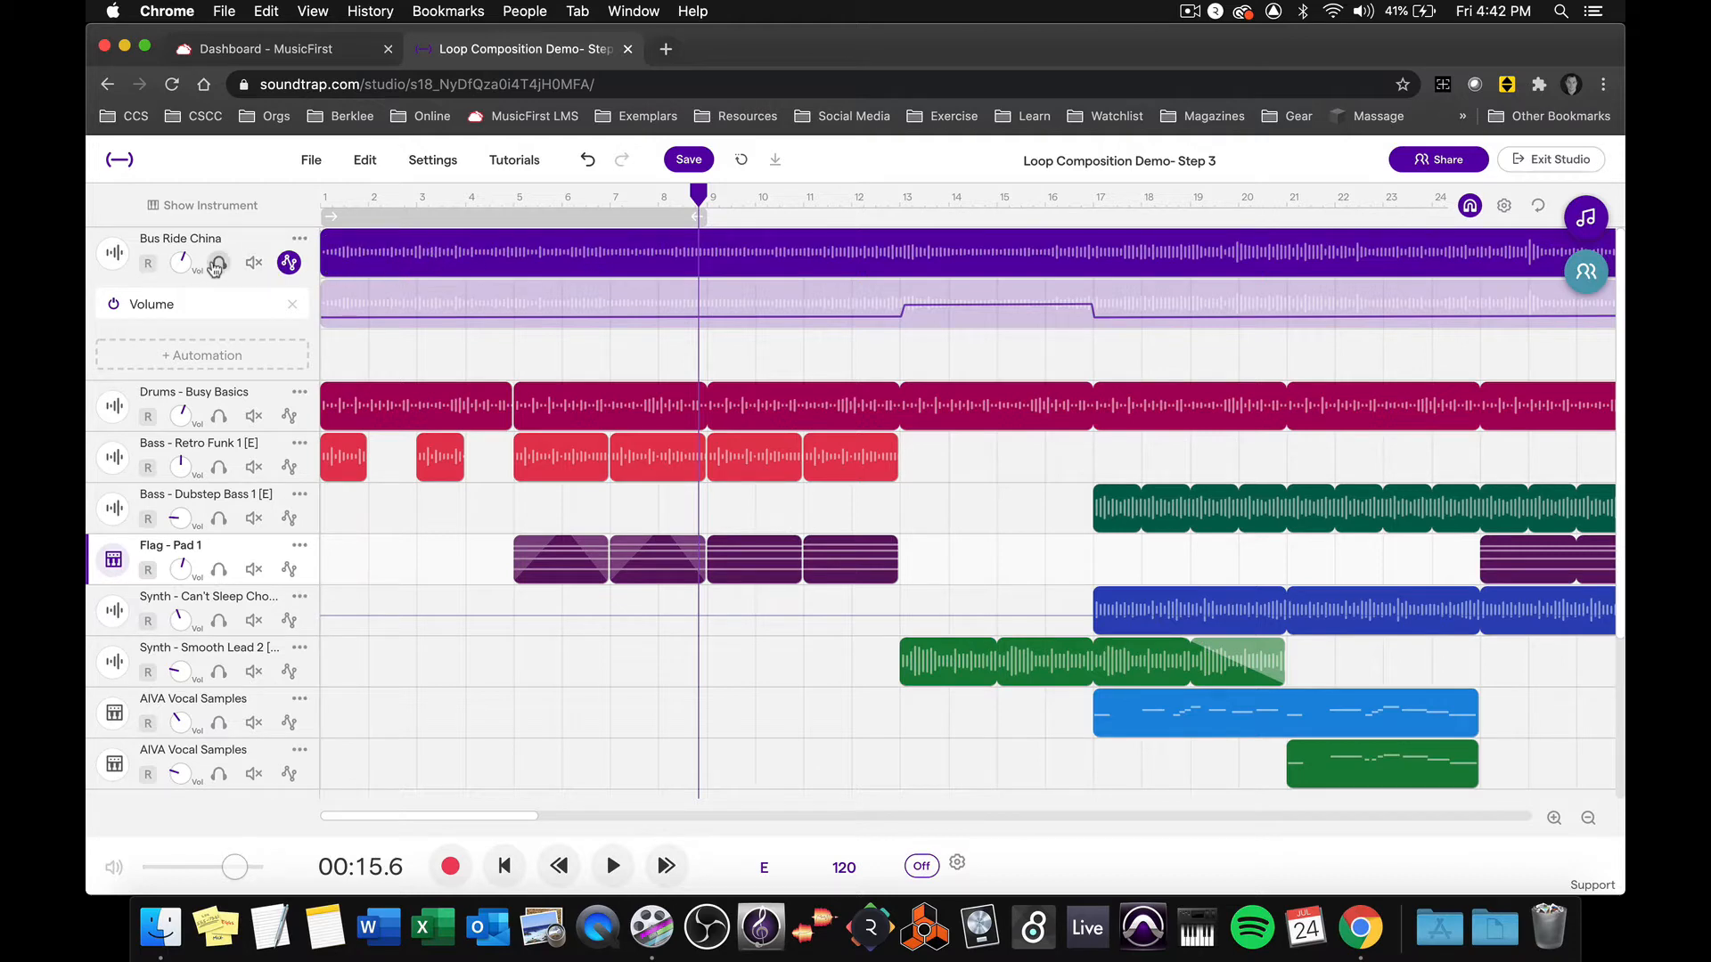
left_click(218, 263)
key("space")
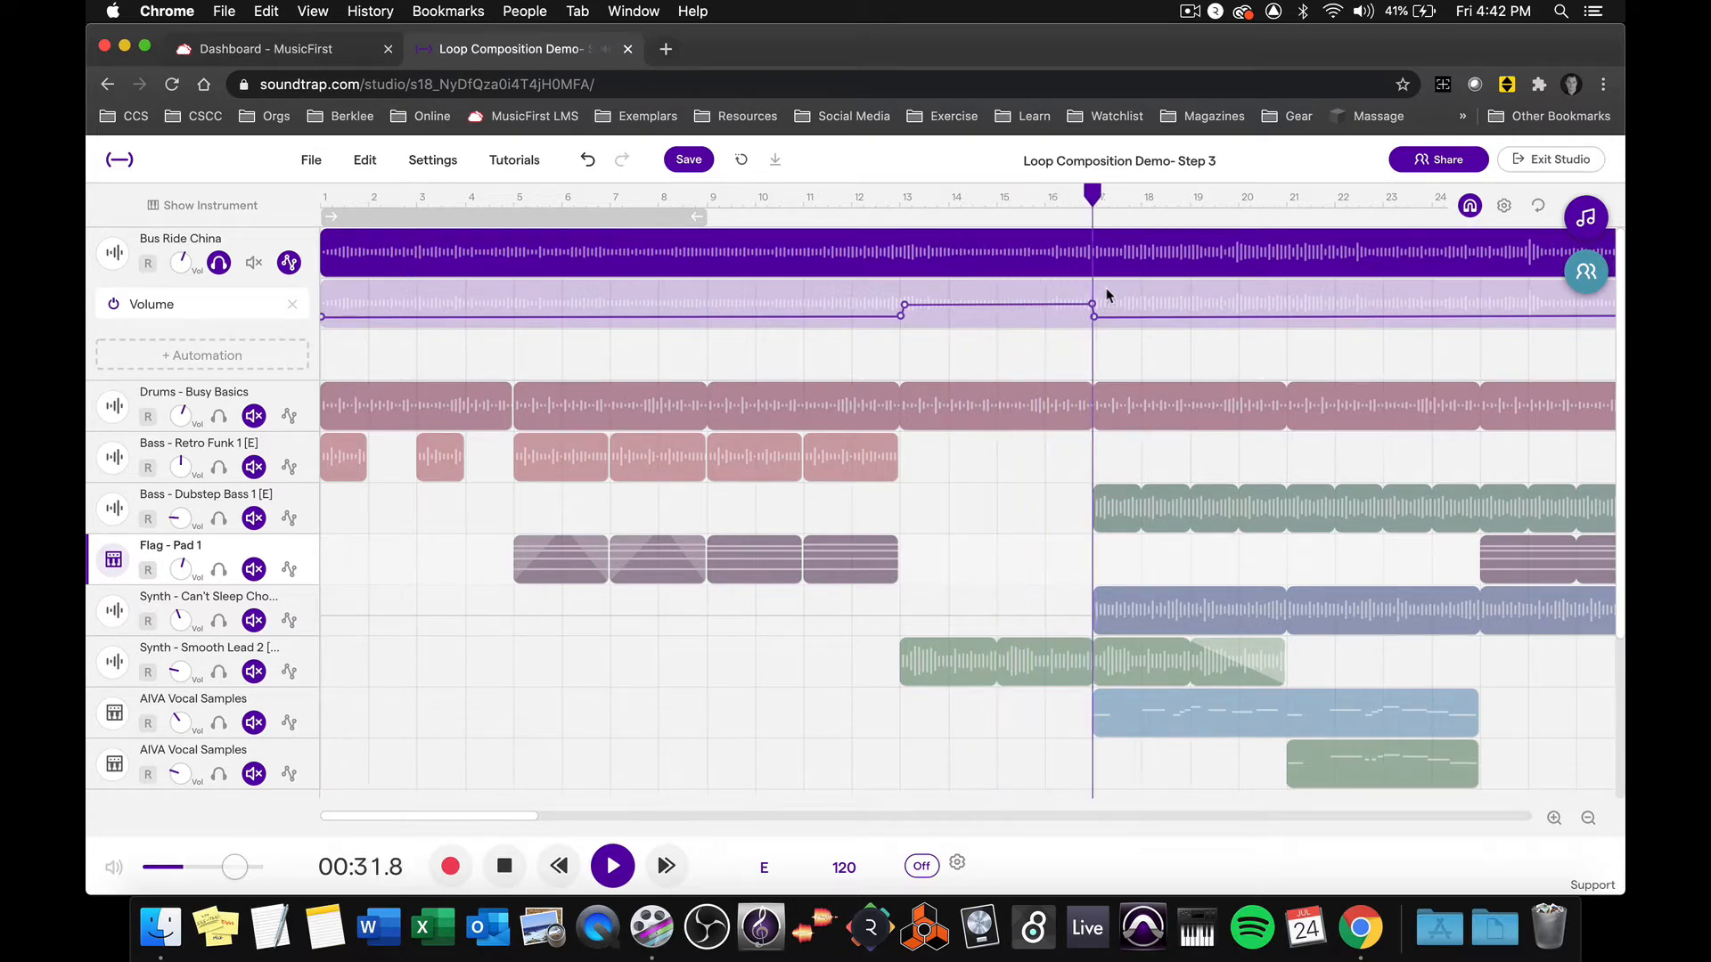
key("space")
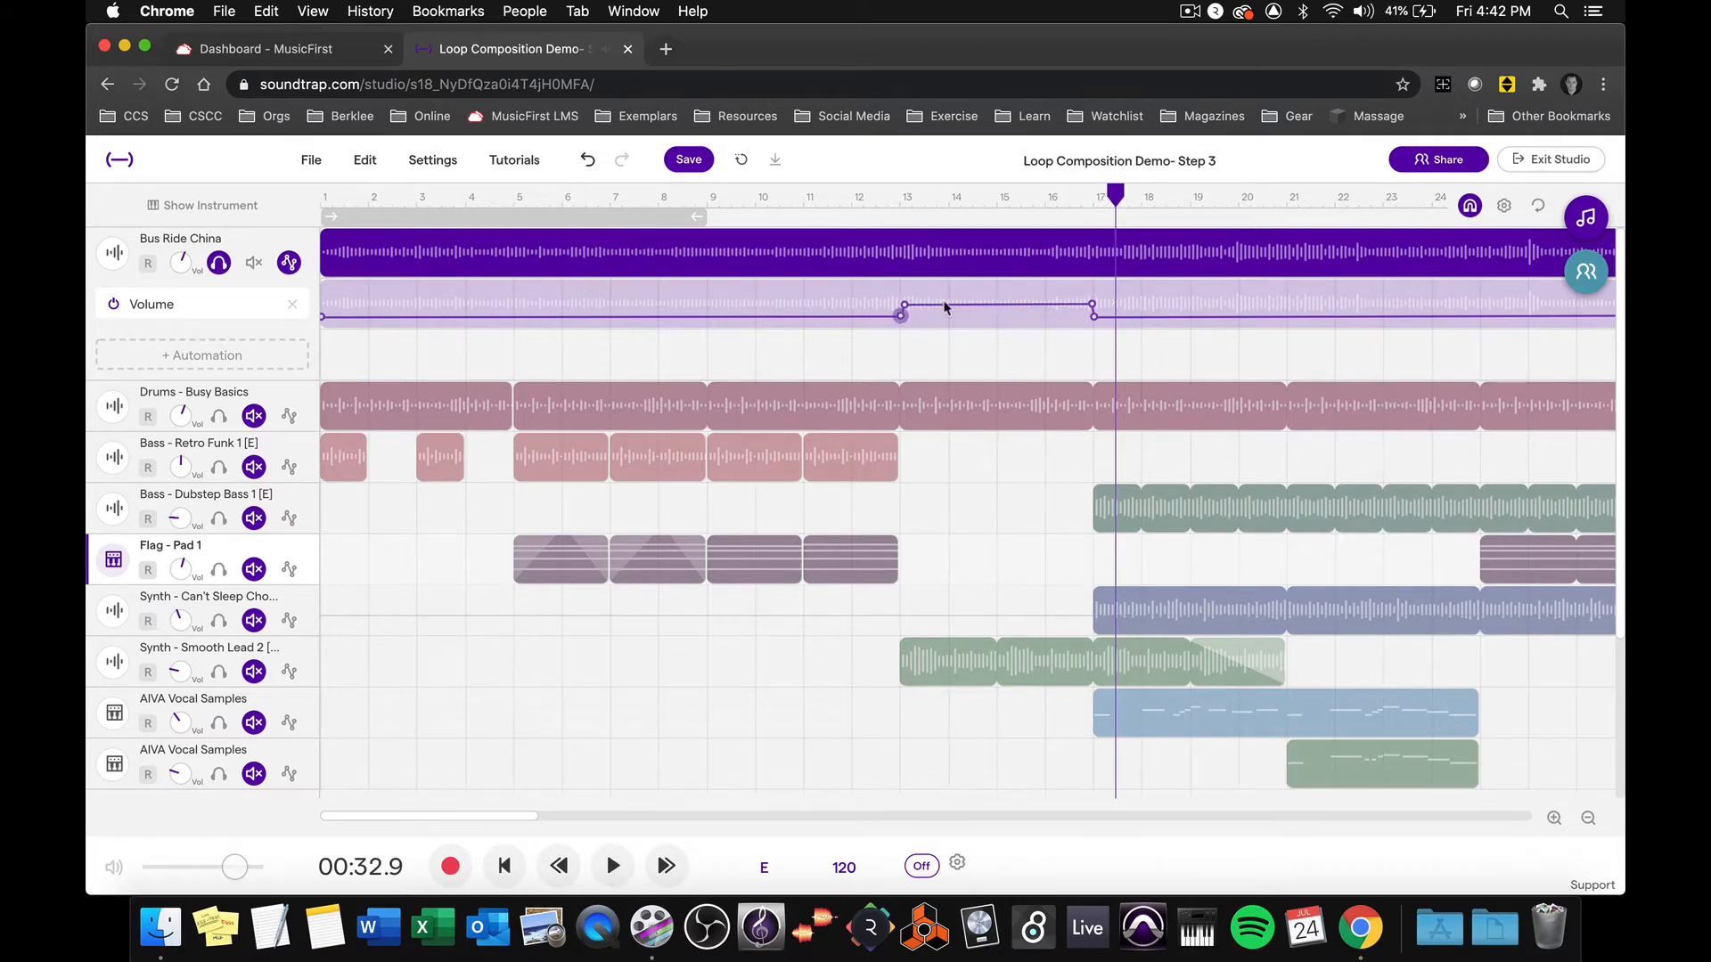
Try adding three volume automation points to Bus Ride China between bars 18 and 21, and reshape the line with them
left_click(1156, 314)
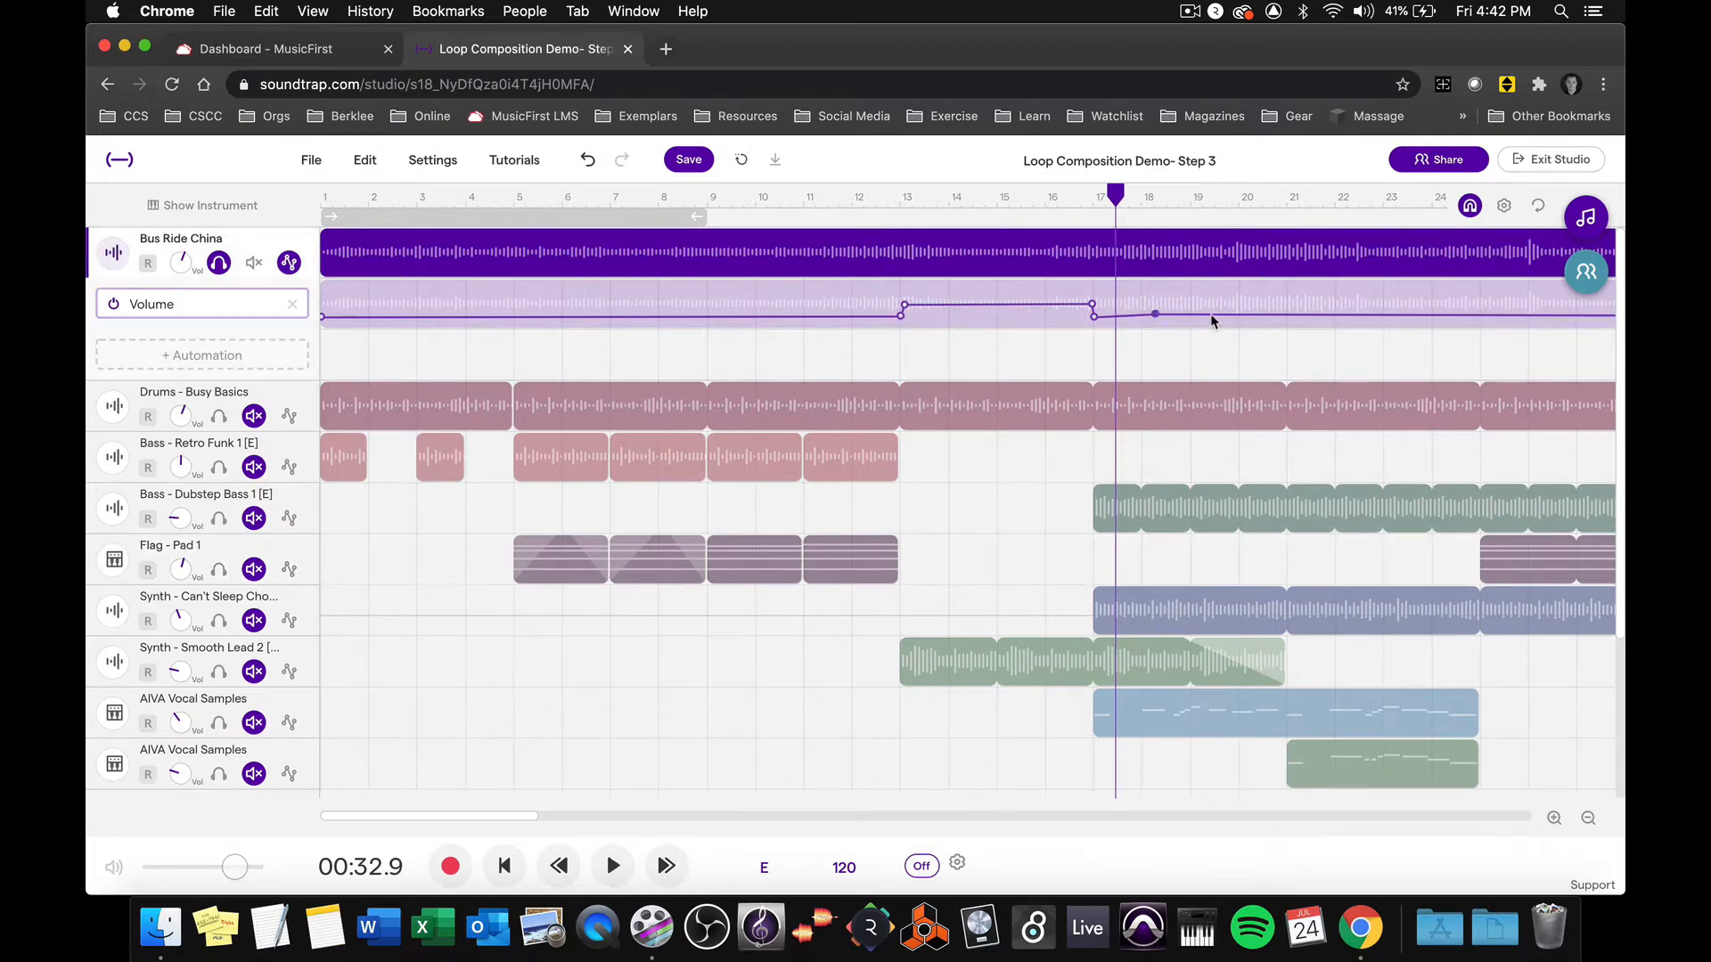
left_click(1212, 311)
left_click(1264, 311)
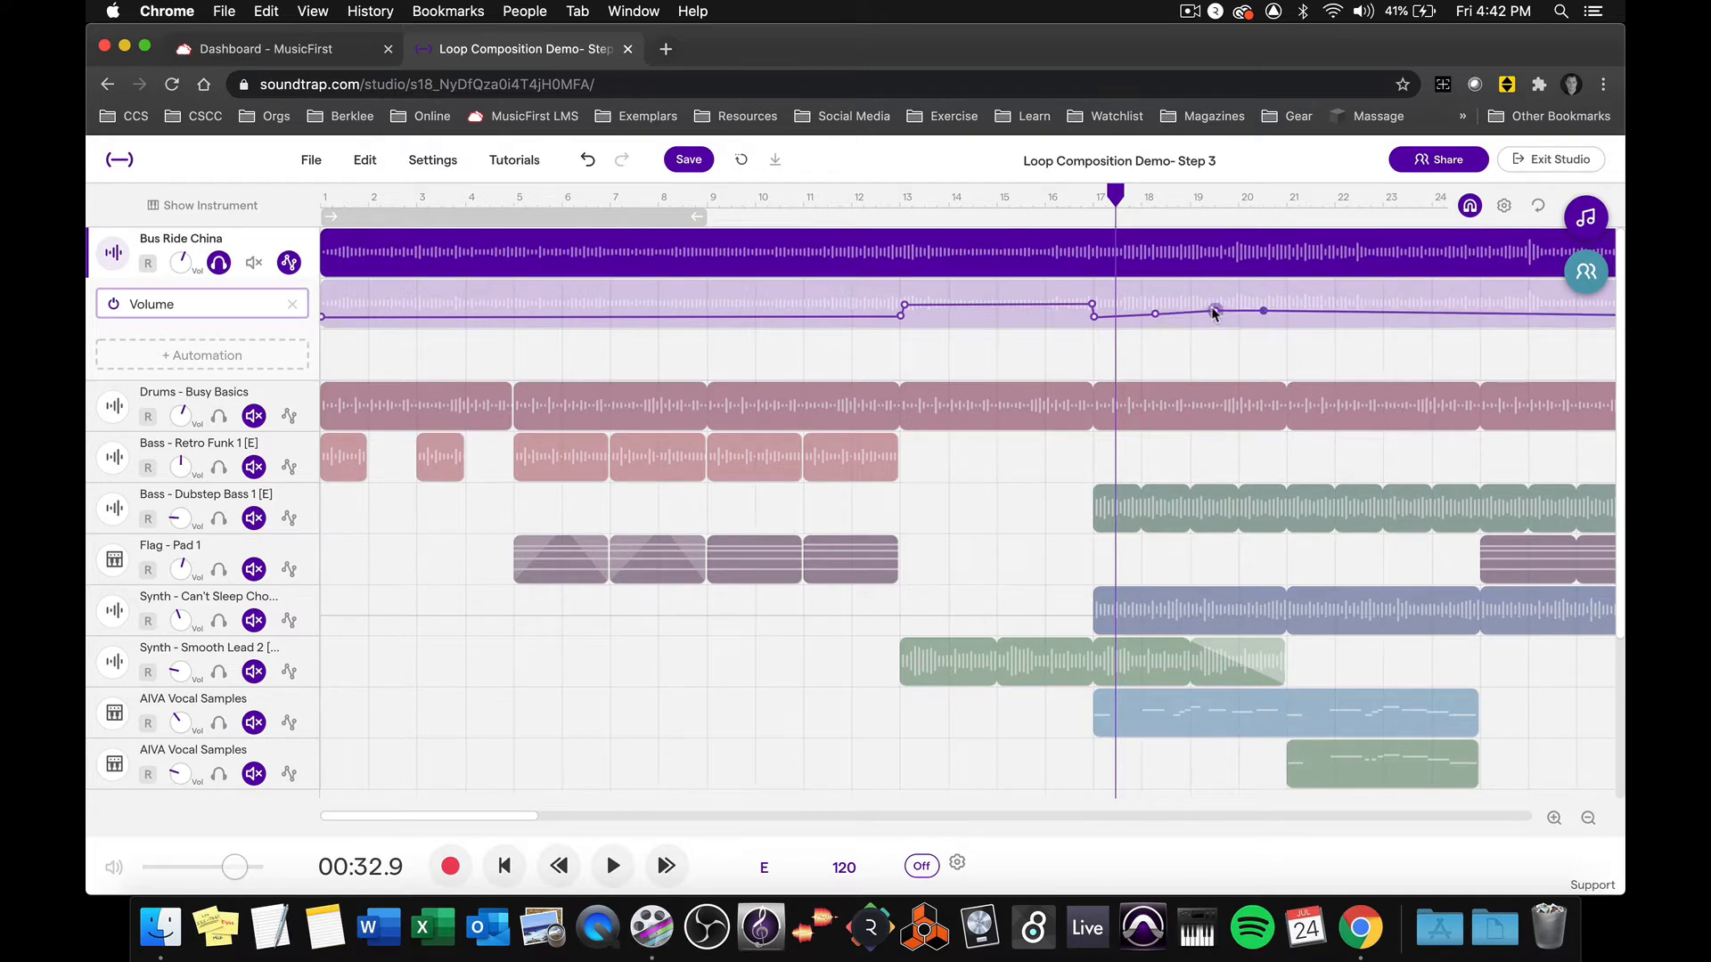
left_click_drag(1214, 311, 1158, 324)
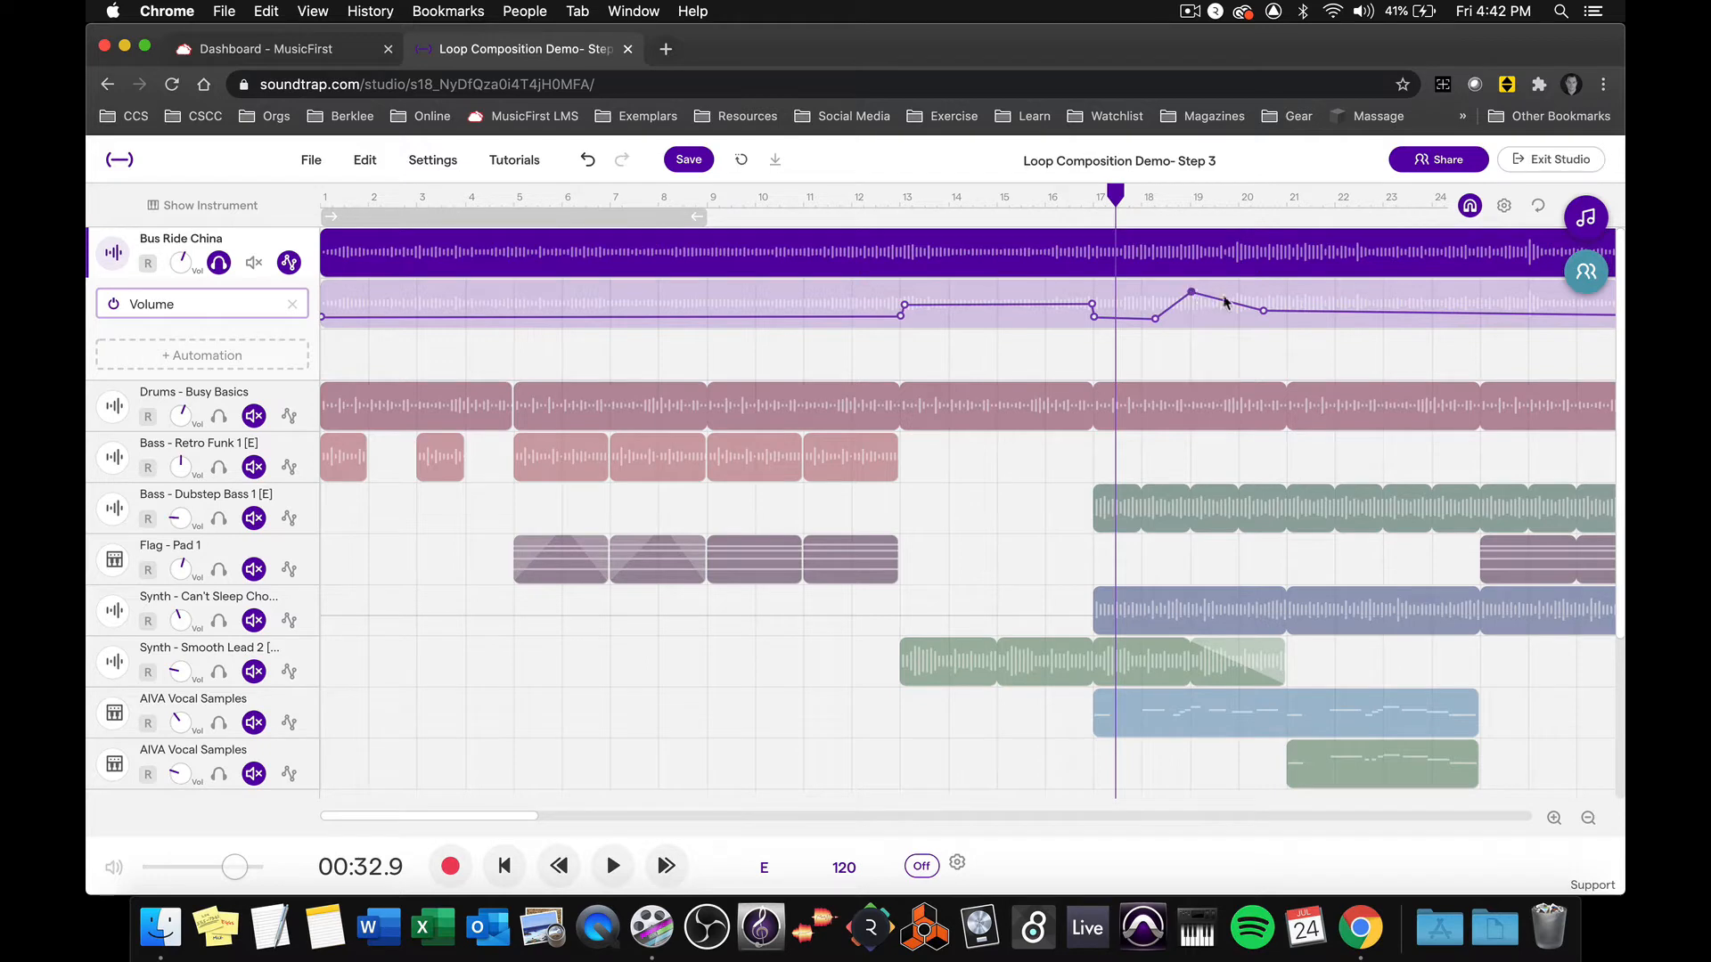
Delete the extra volume automation points after bar 17 on Bus Ride China
left_click(1191, 292)
left_click(1262, 311)
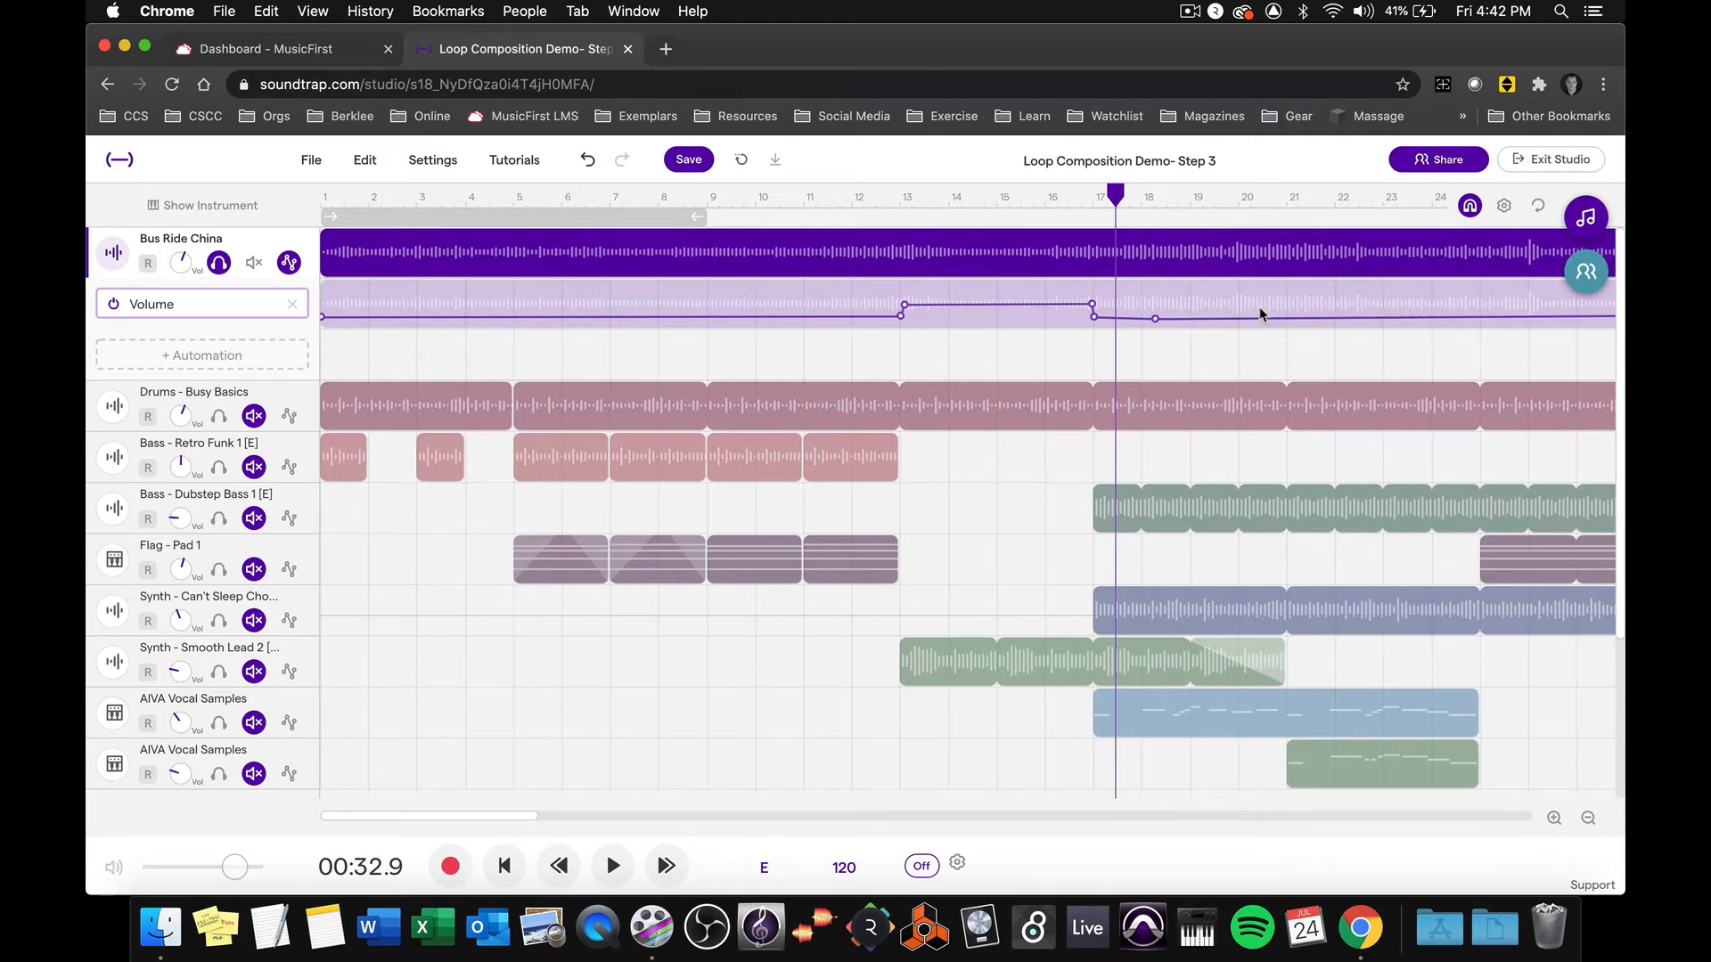
left_click(1156, 319)
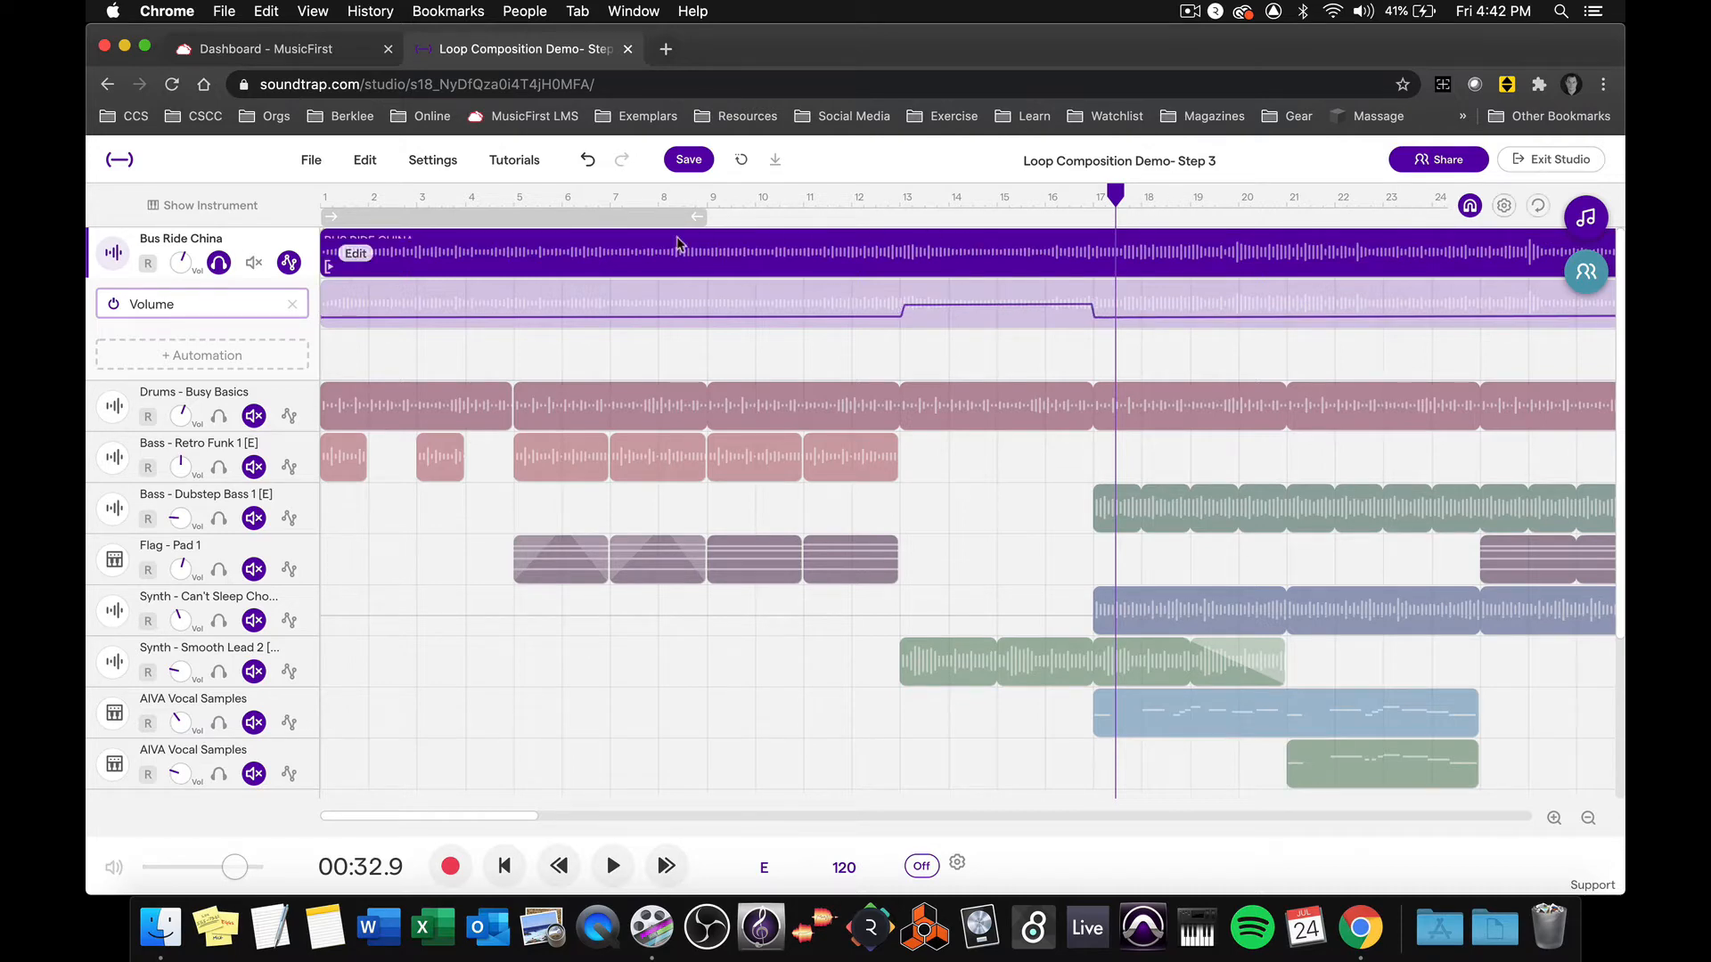
Unsolo Bus Ride China and play the full mix from bar 11 to just past bar 17
left_click(218, 263)
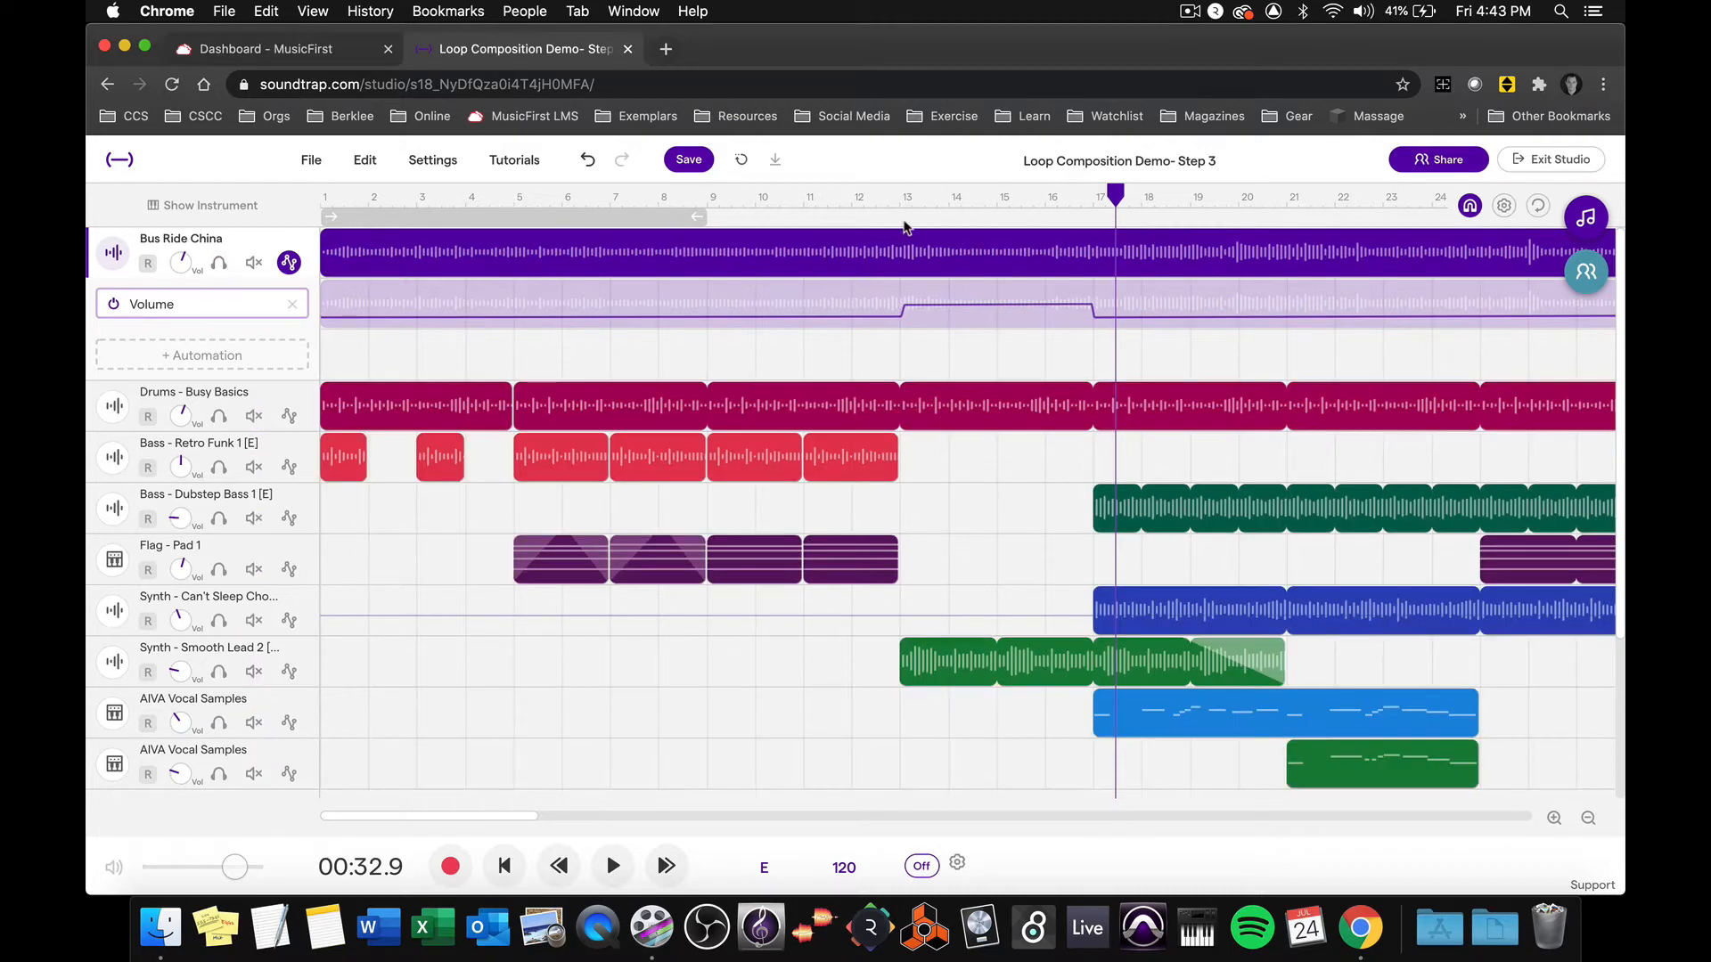
left_click(837, 205)
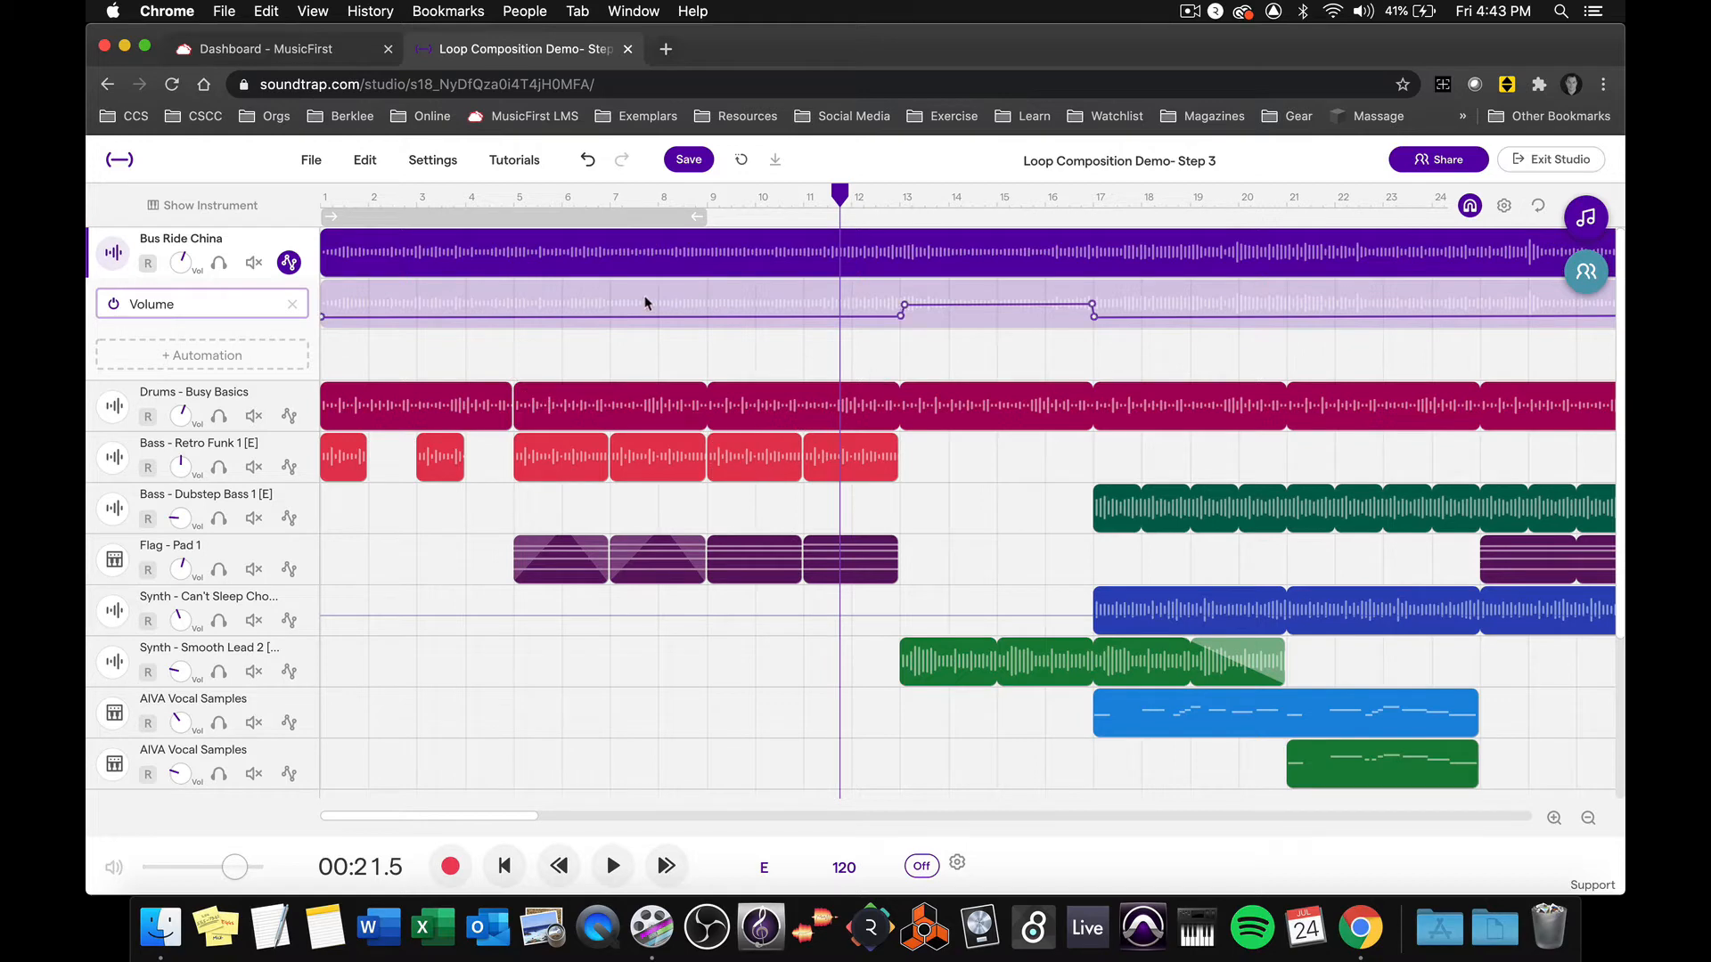
left_click(586, 203)
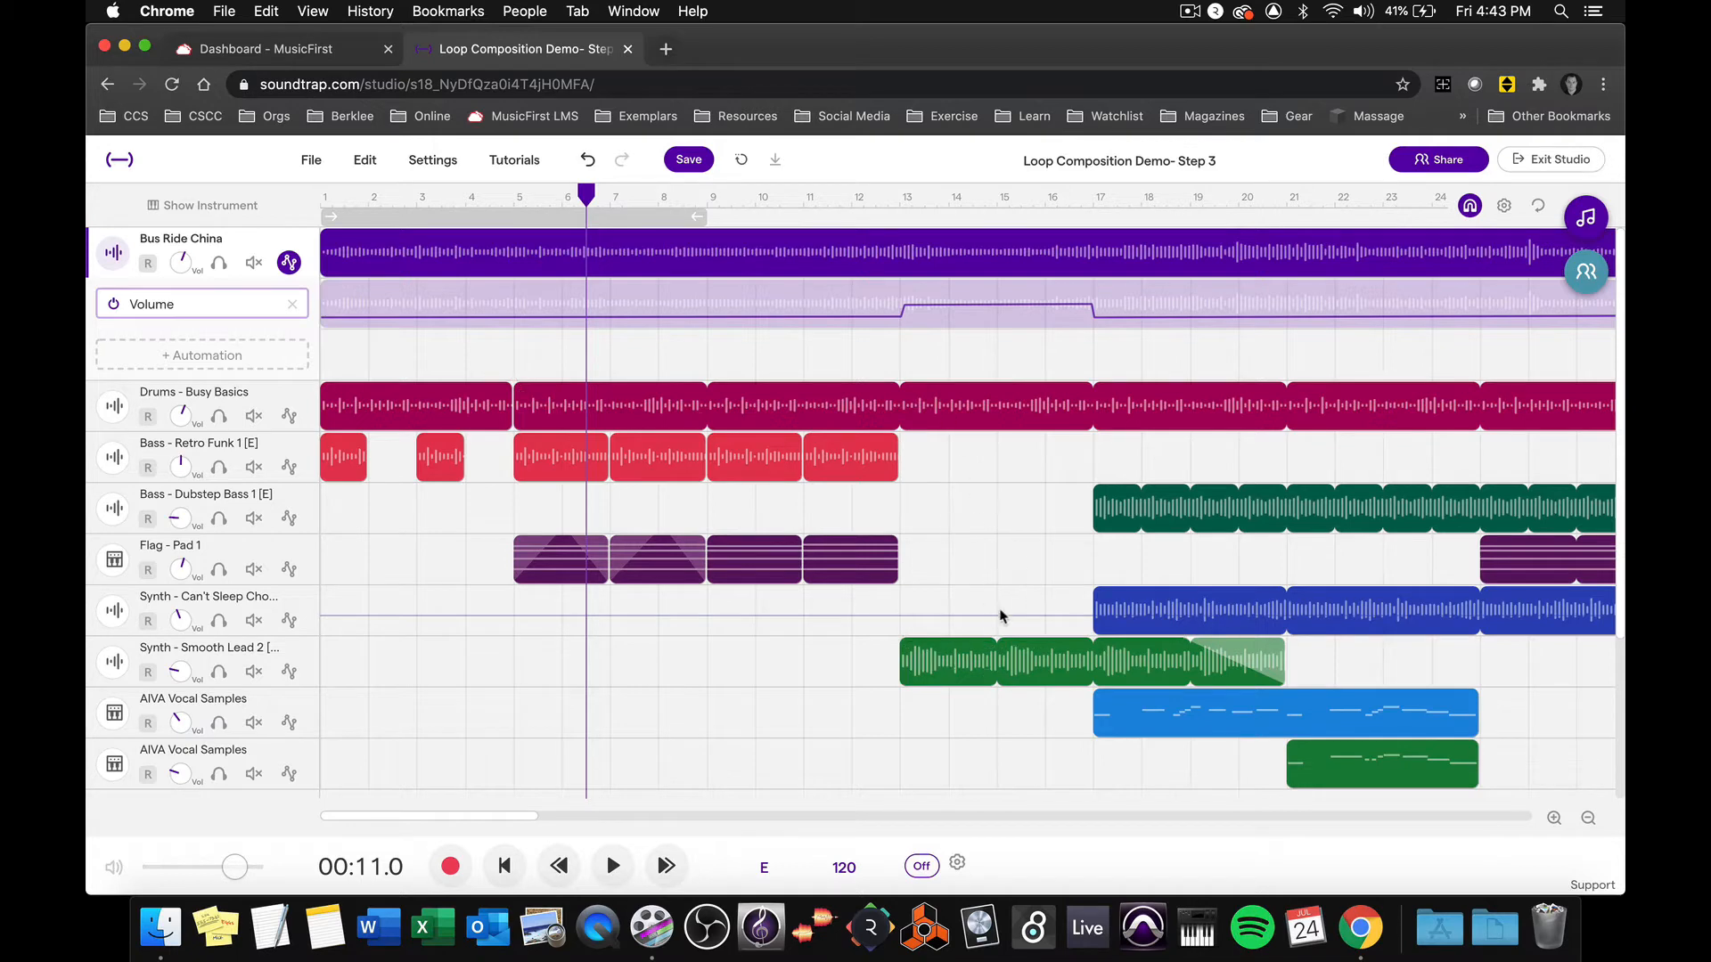
left_click(862, 198)
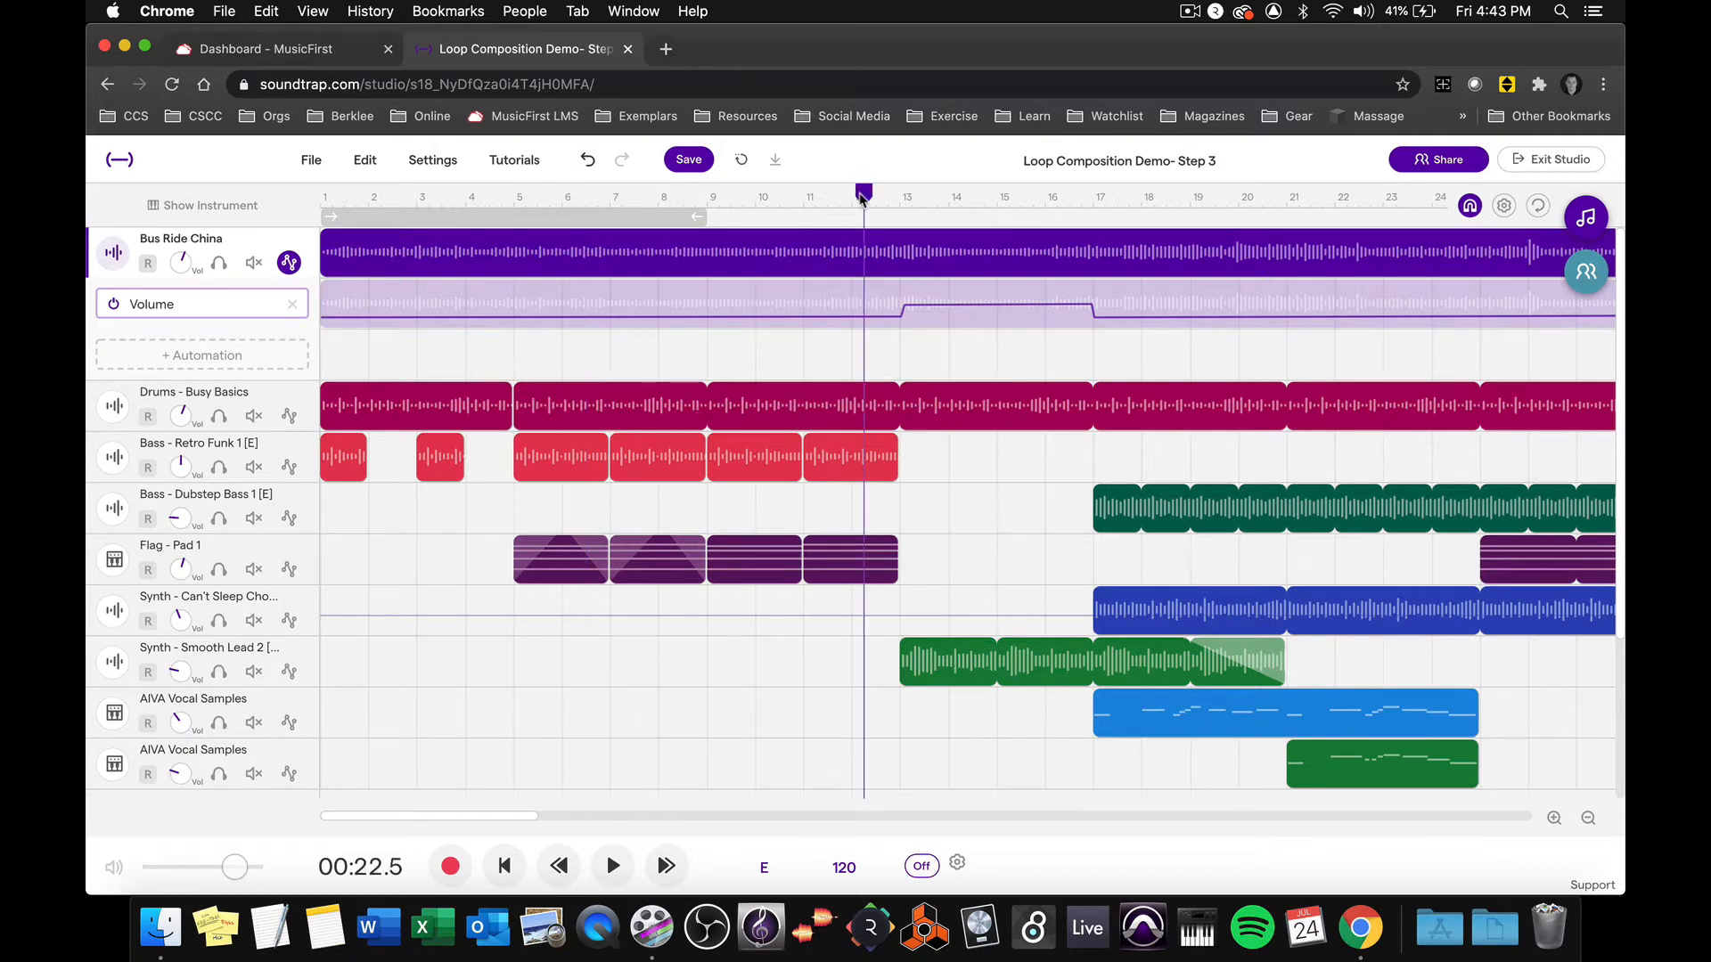
left_click(801, 198)
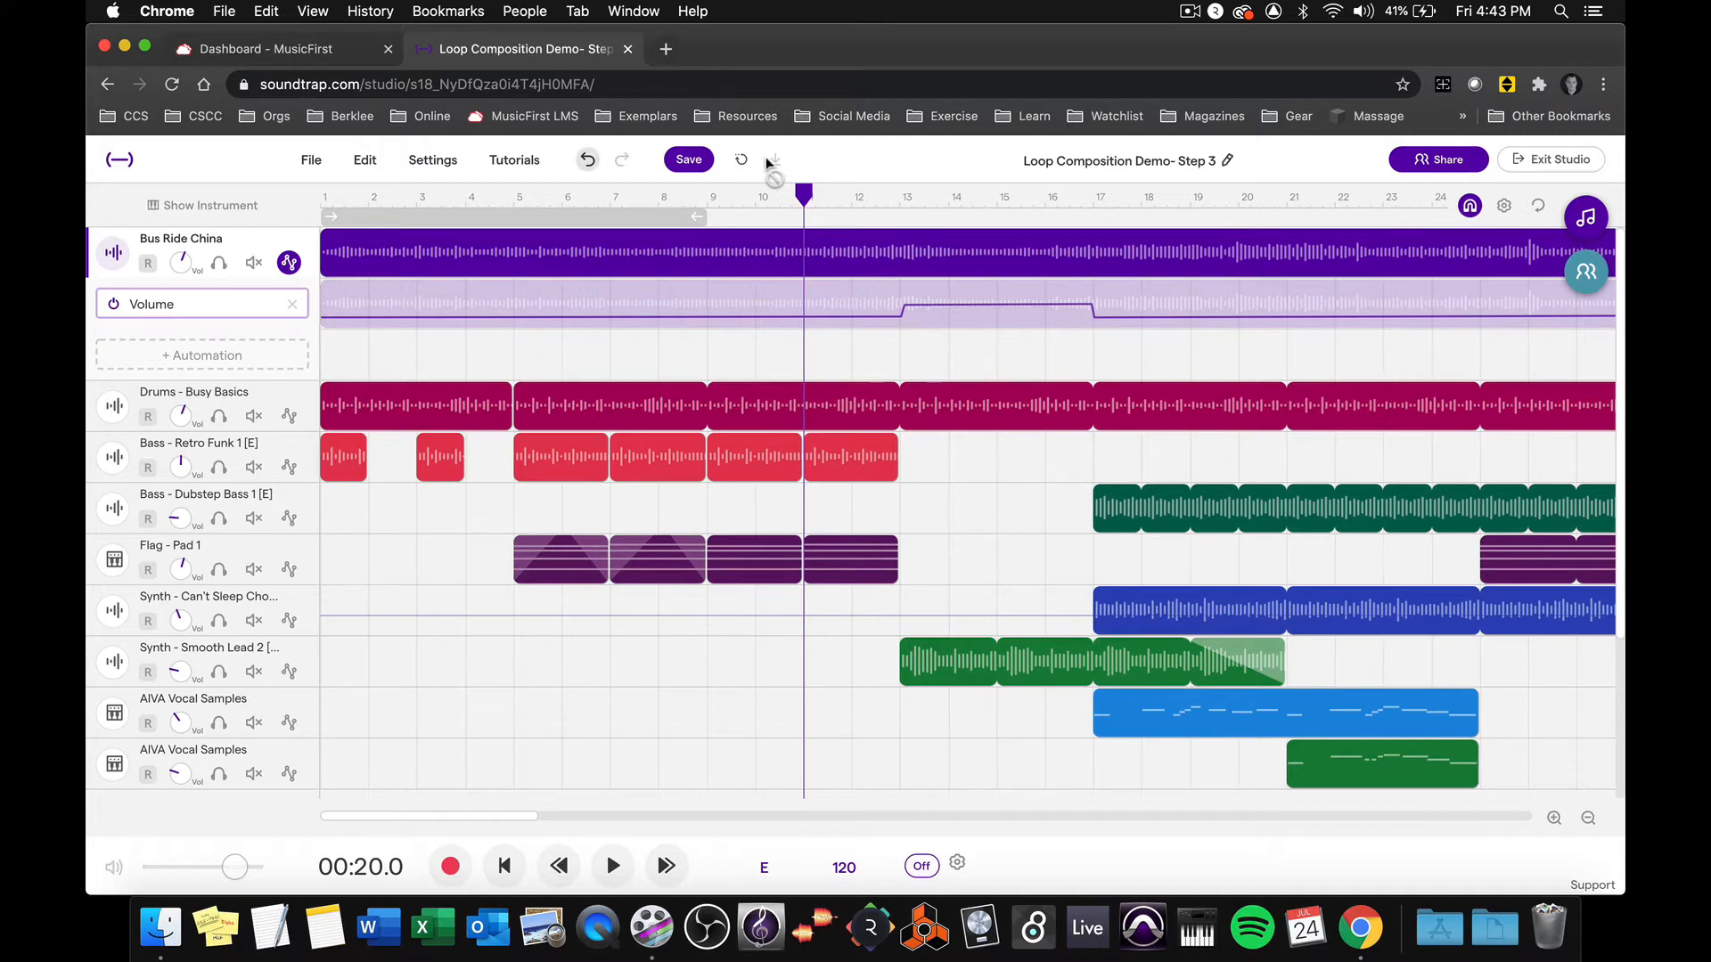
key("space")
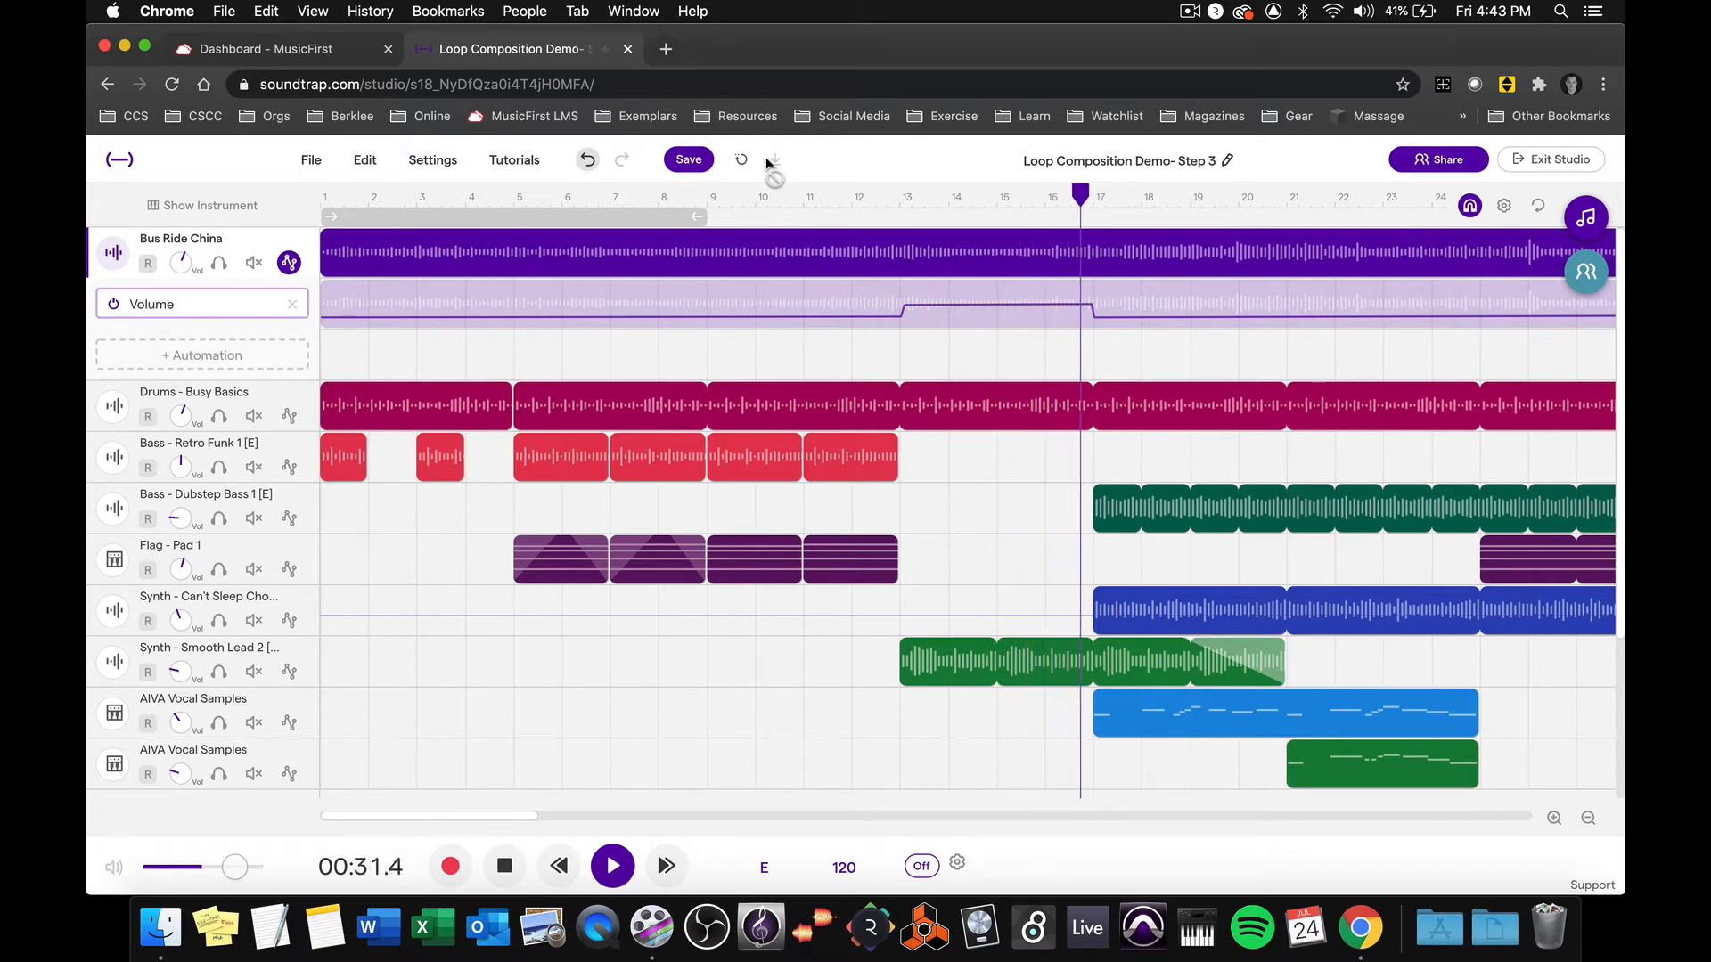
key("space")
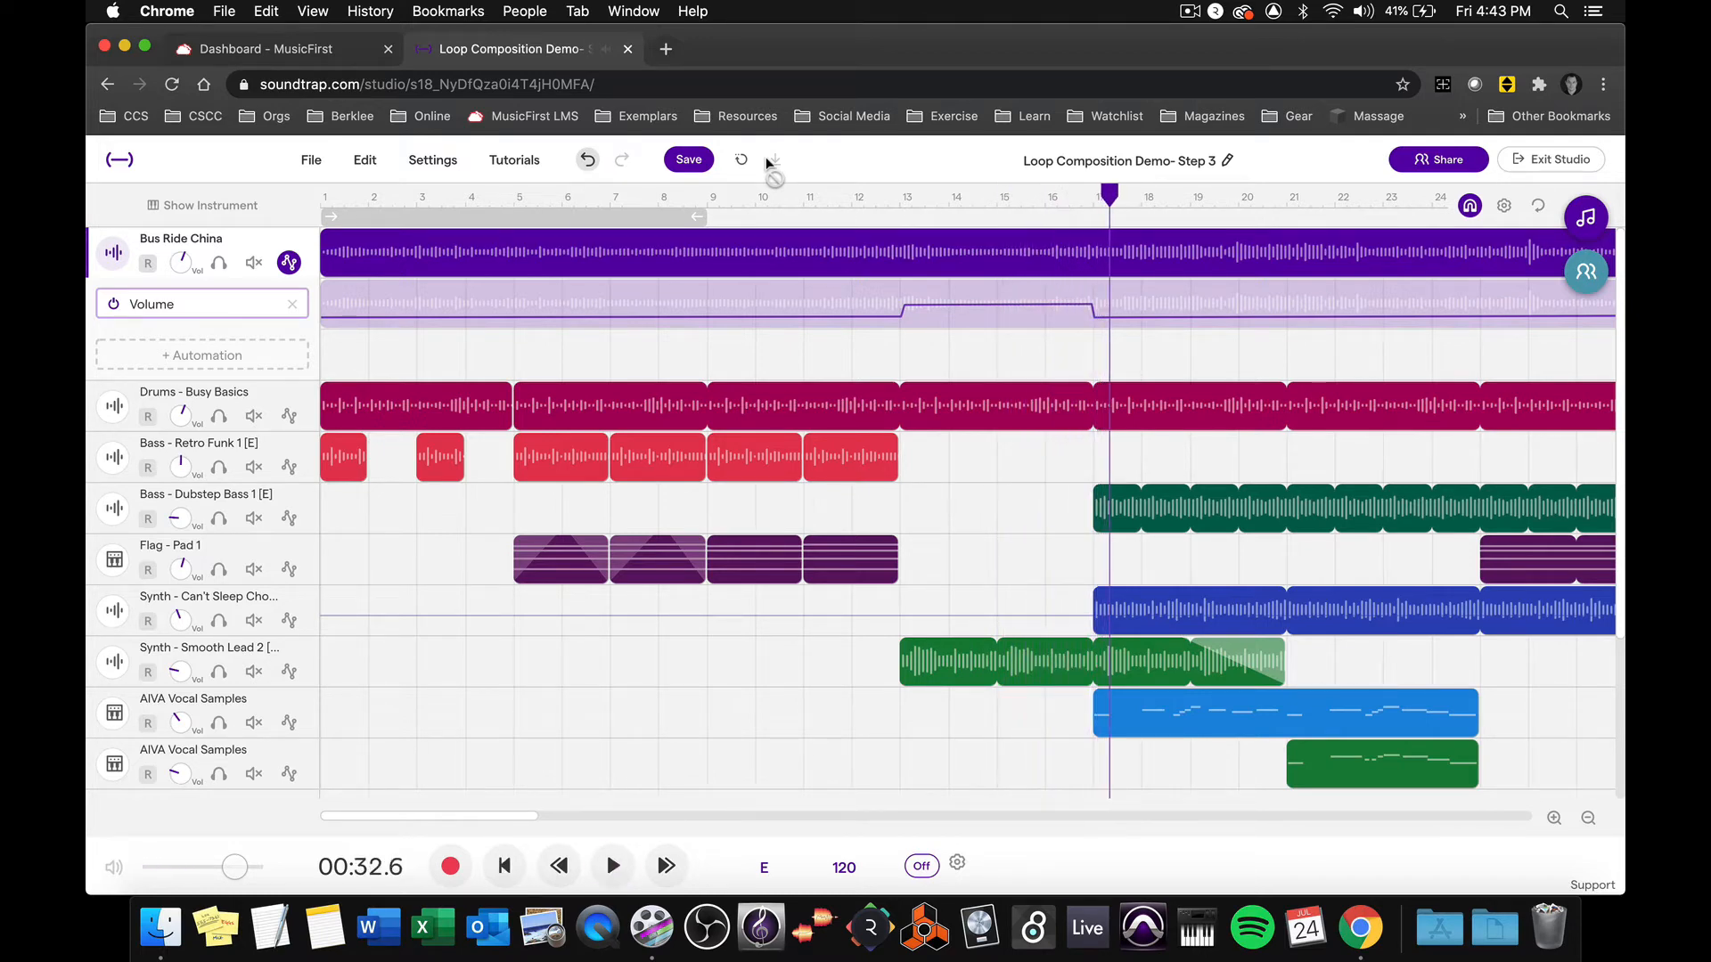
Hide Bus Ride China's automation lane and mute both AIVA Vocal Samples tracks
left_click(290, 263)
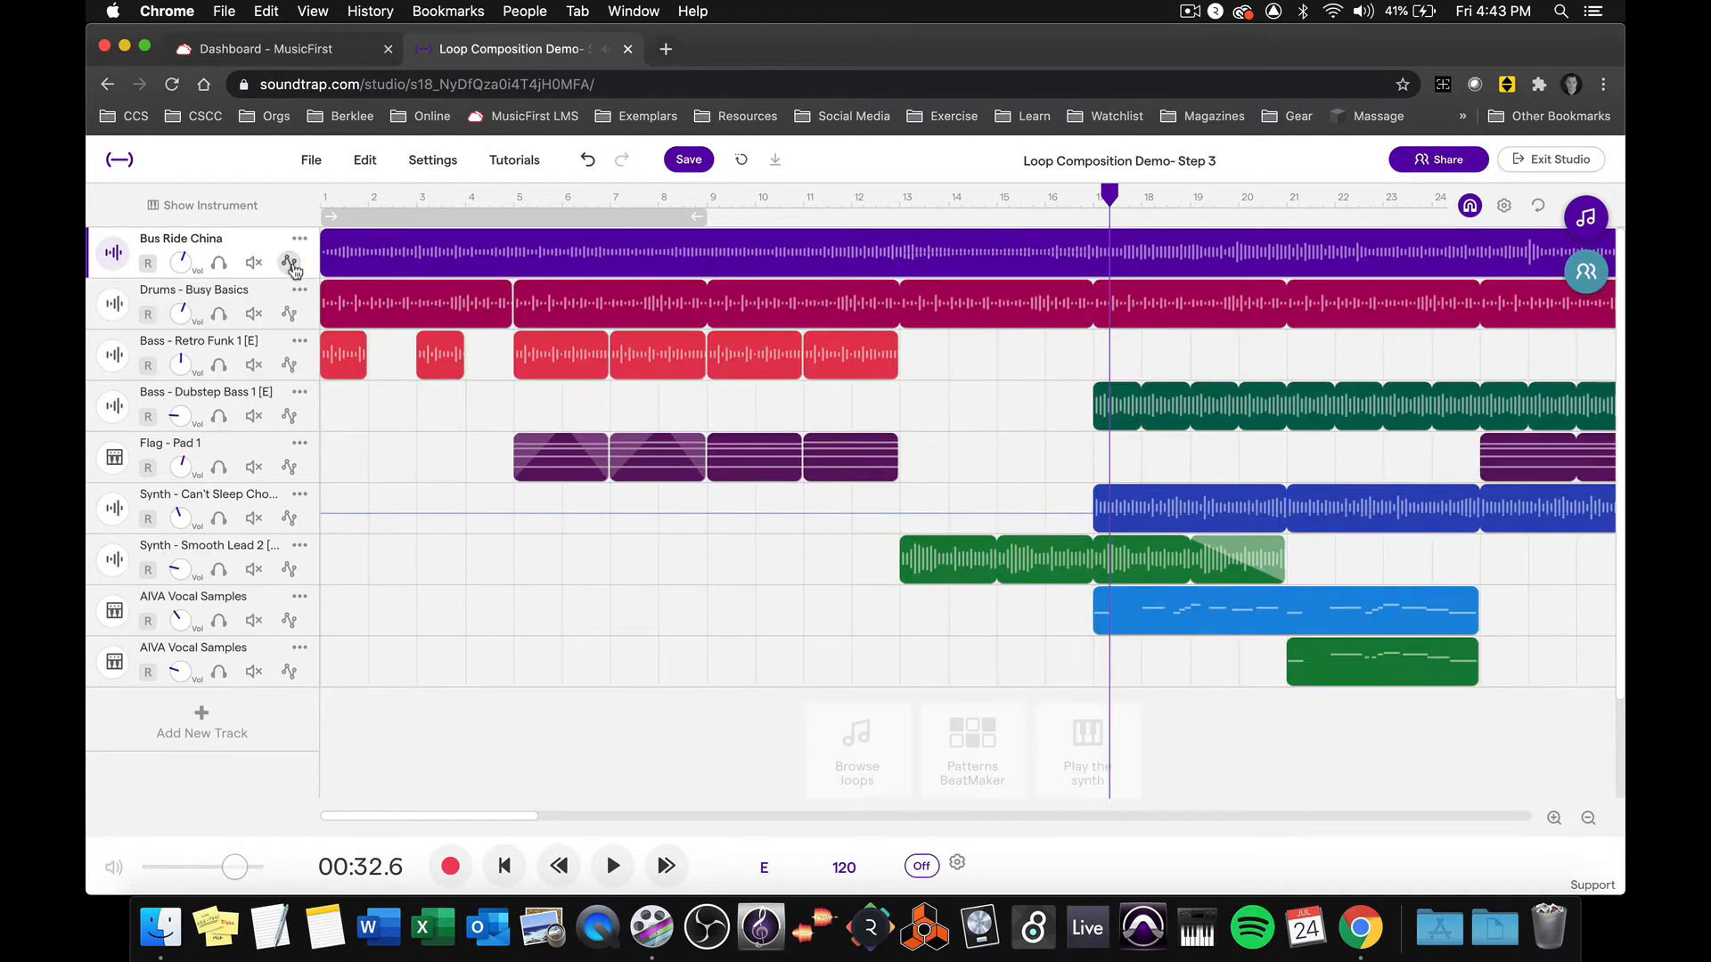
left_click(254, 621)
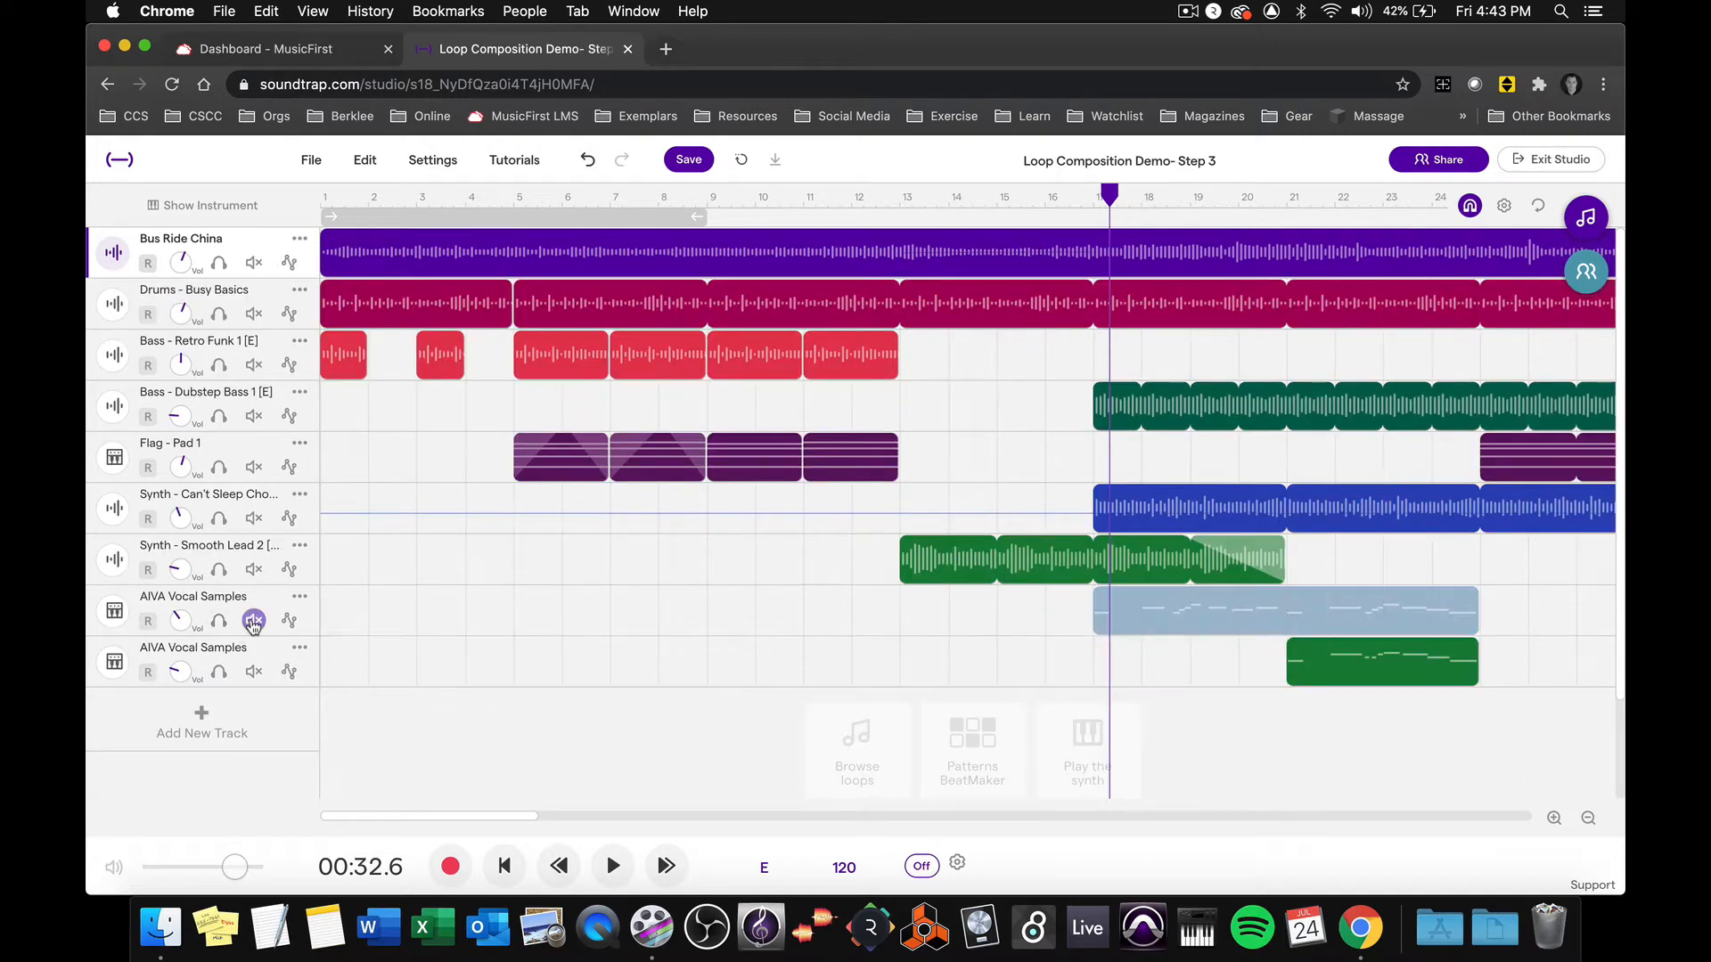
left_click(254, 672)
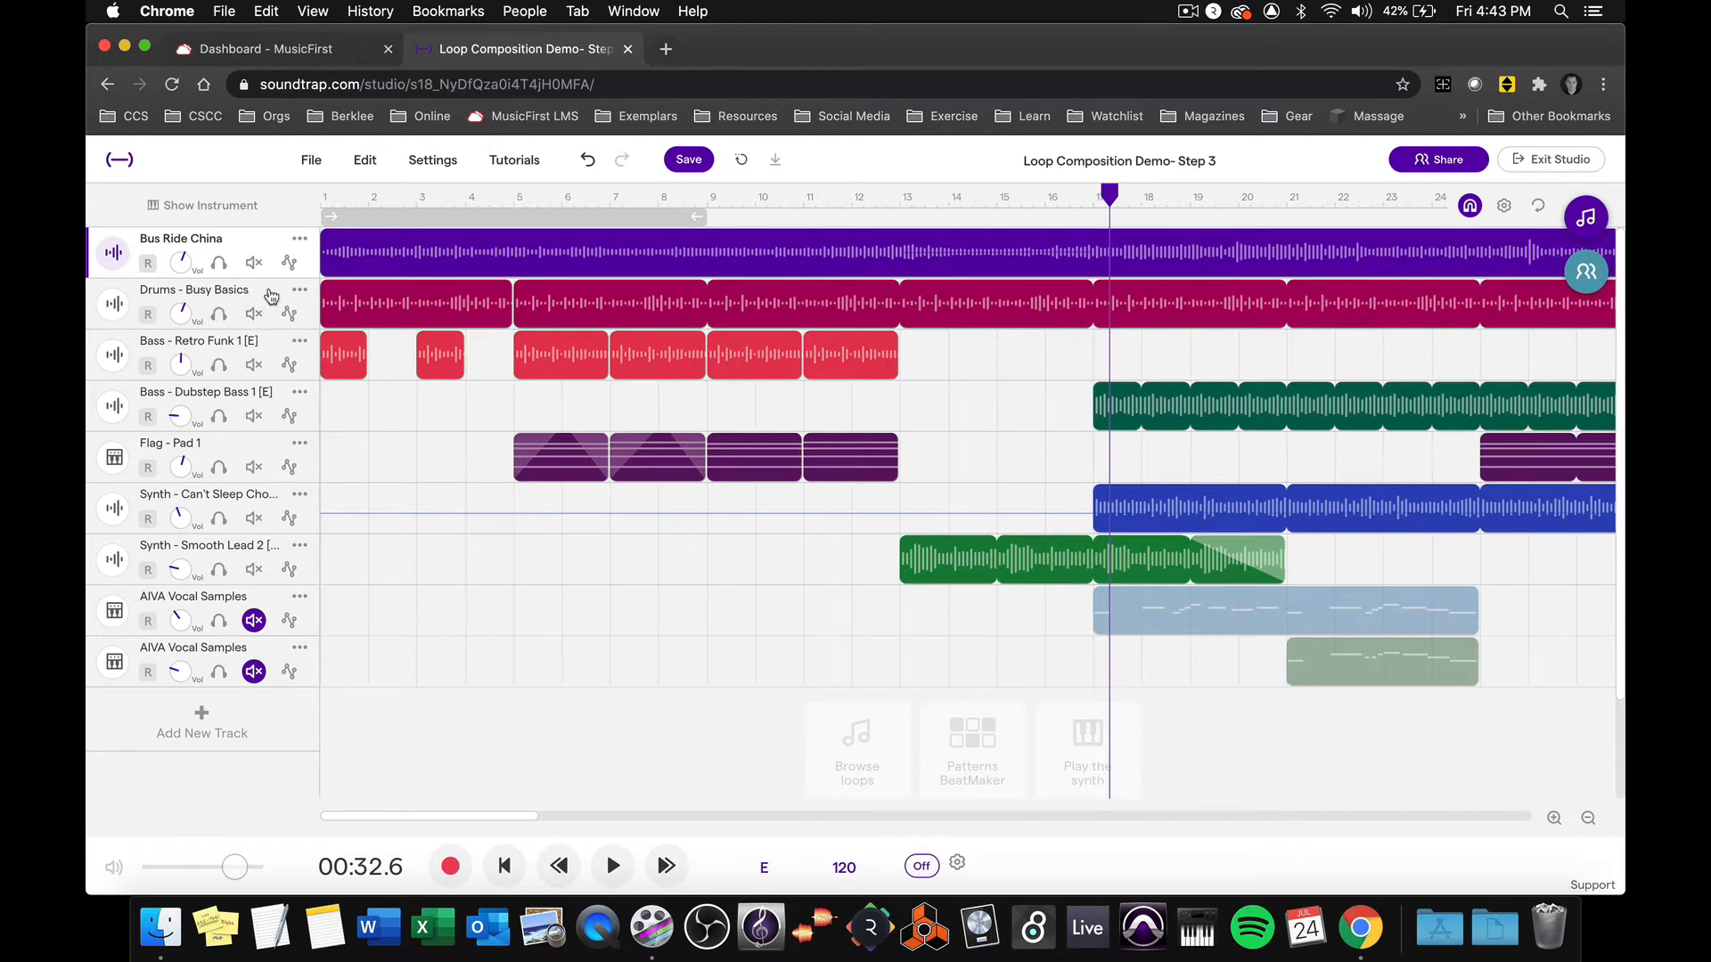
Open the instrument settings of the Drums - Busy Basics track and add the Compressor One effect
left_click(271, 296)
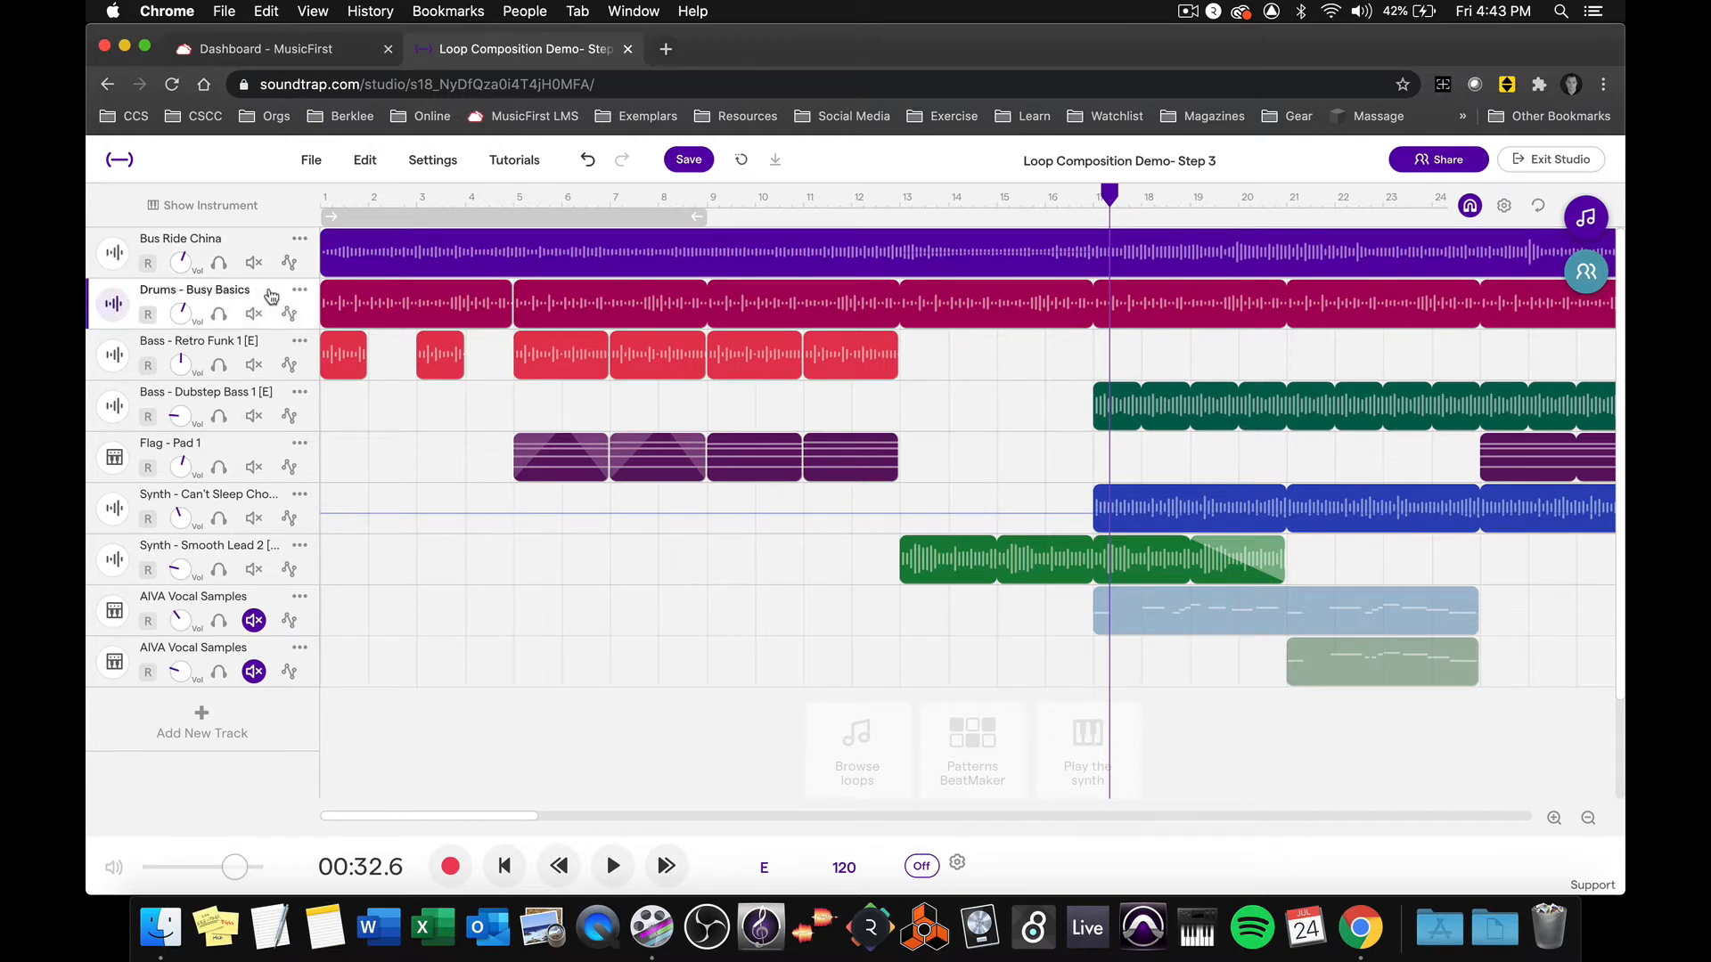
left_click(114, 304)
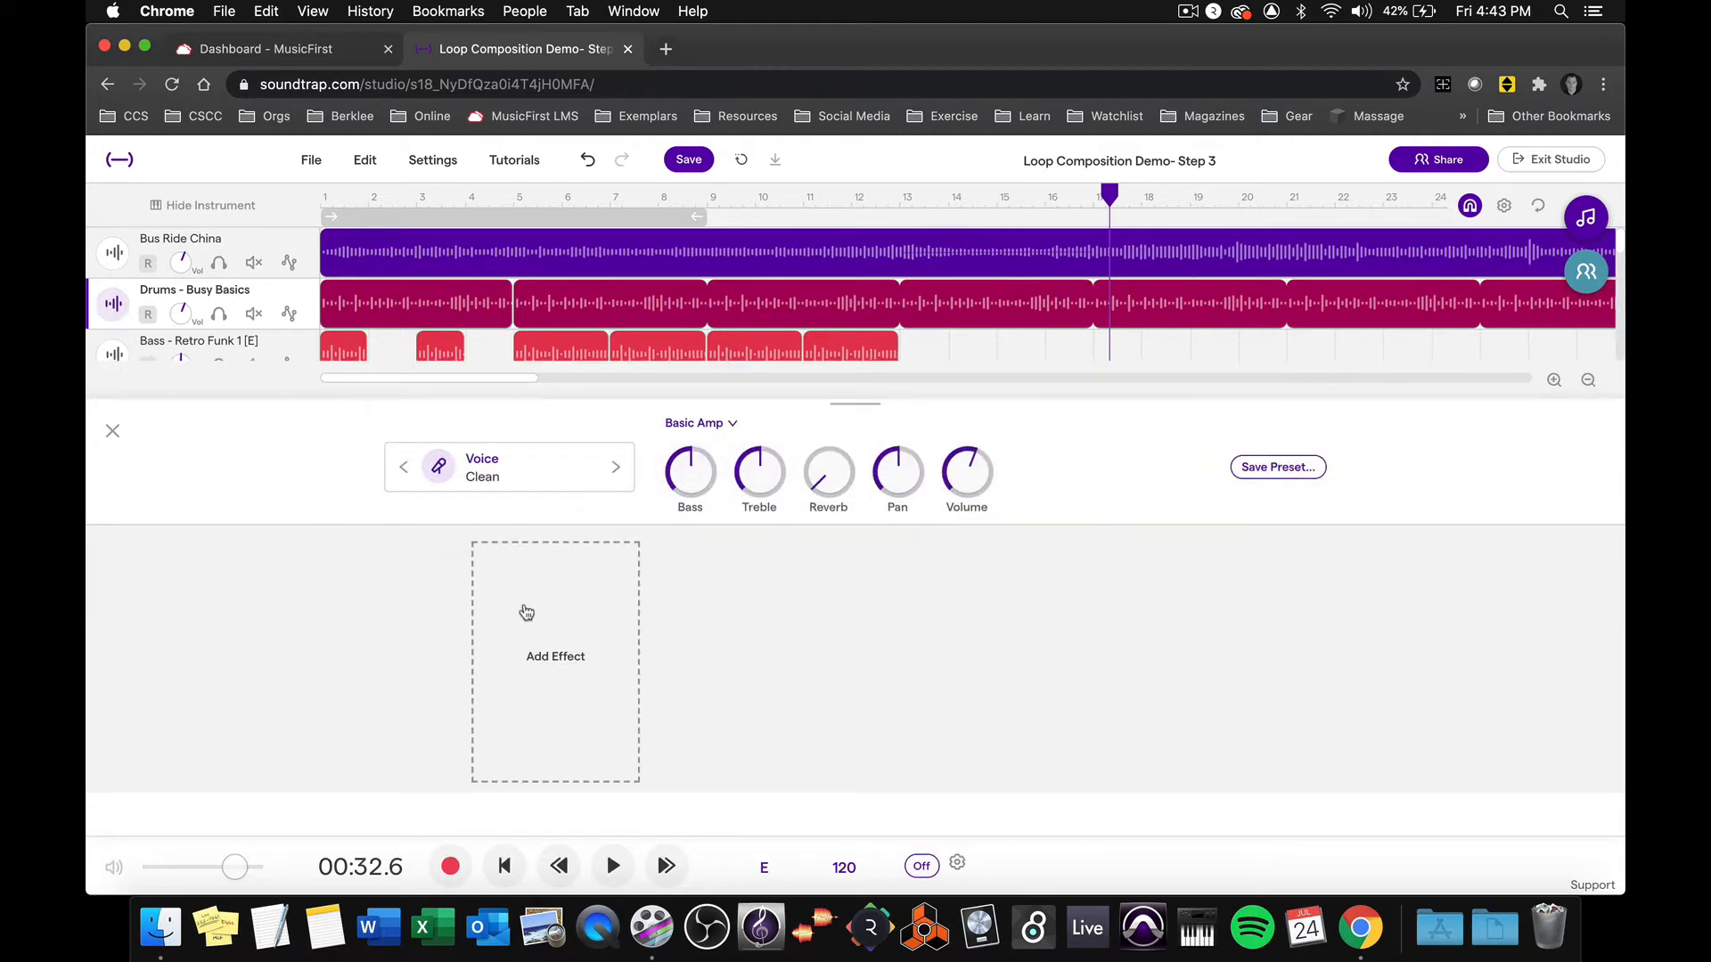
left_click(583, 640)
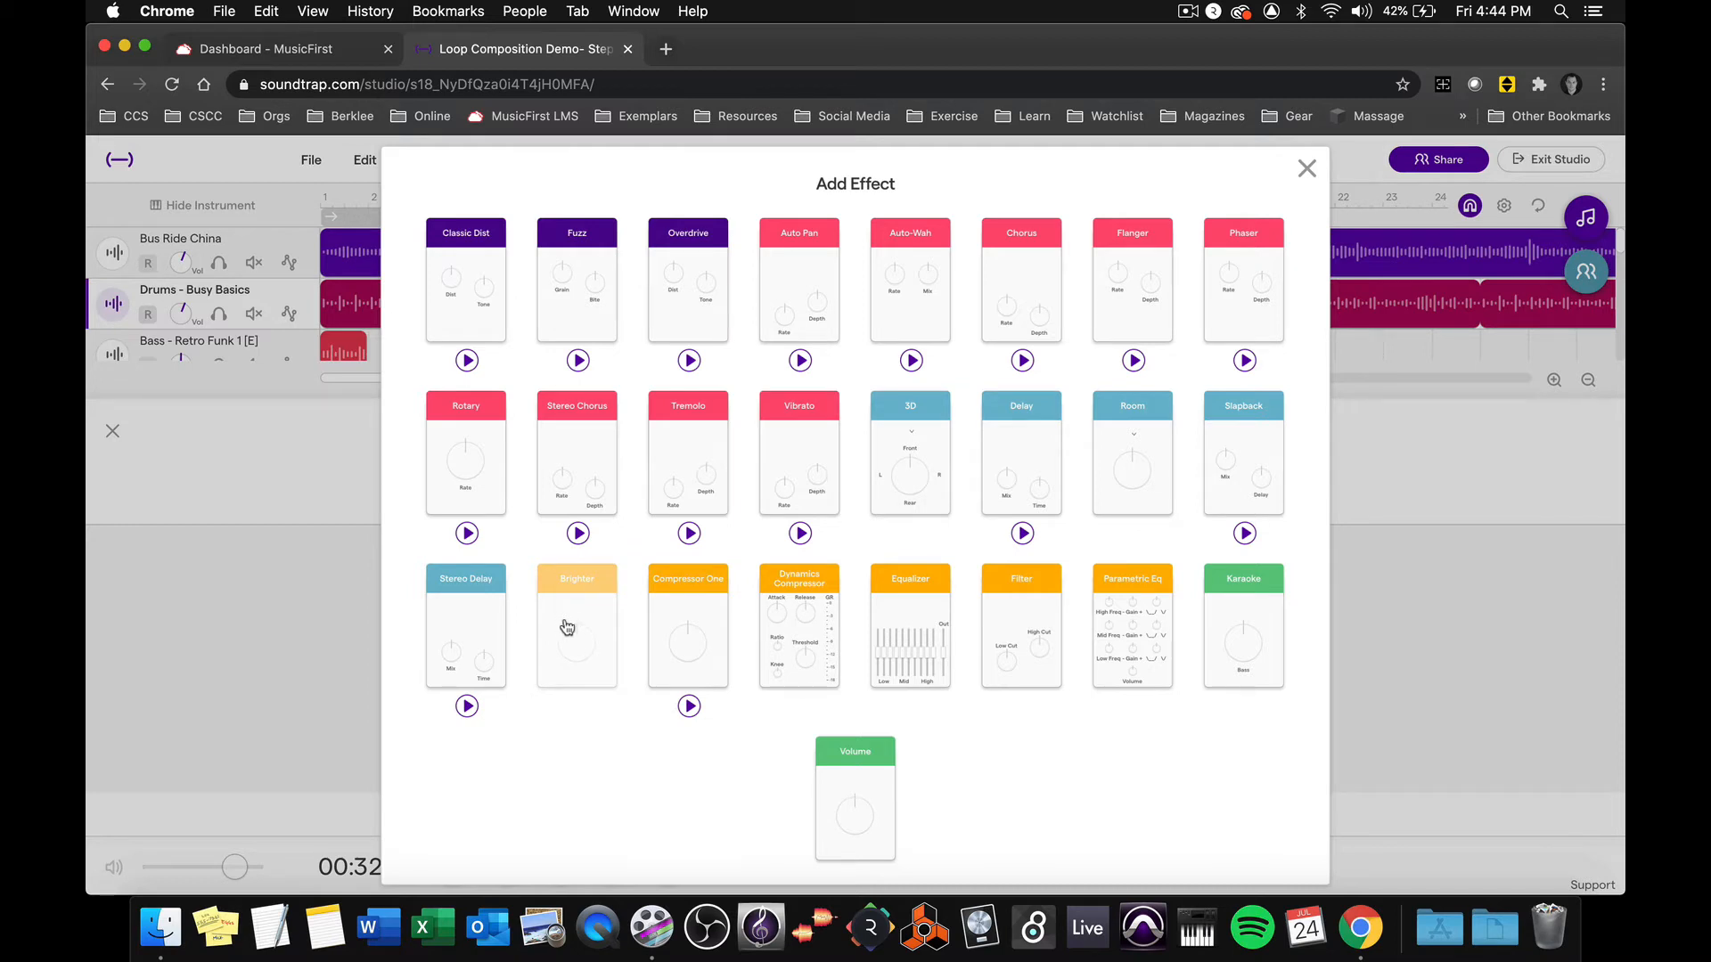
left_click(689, 608)
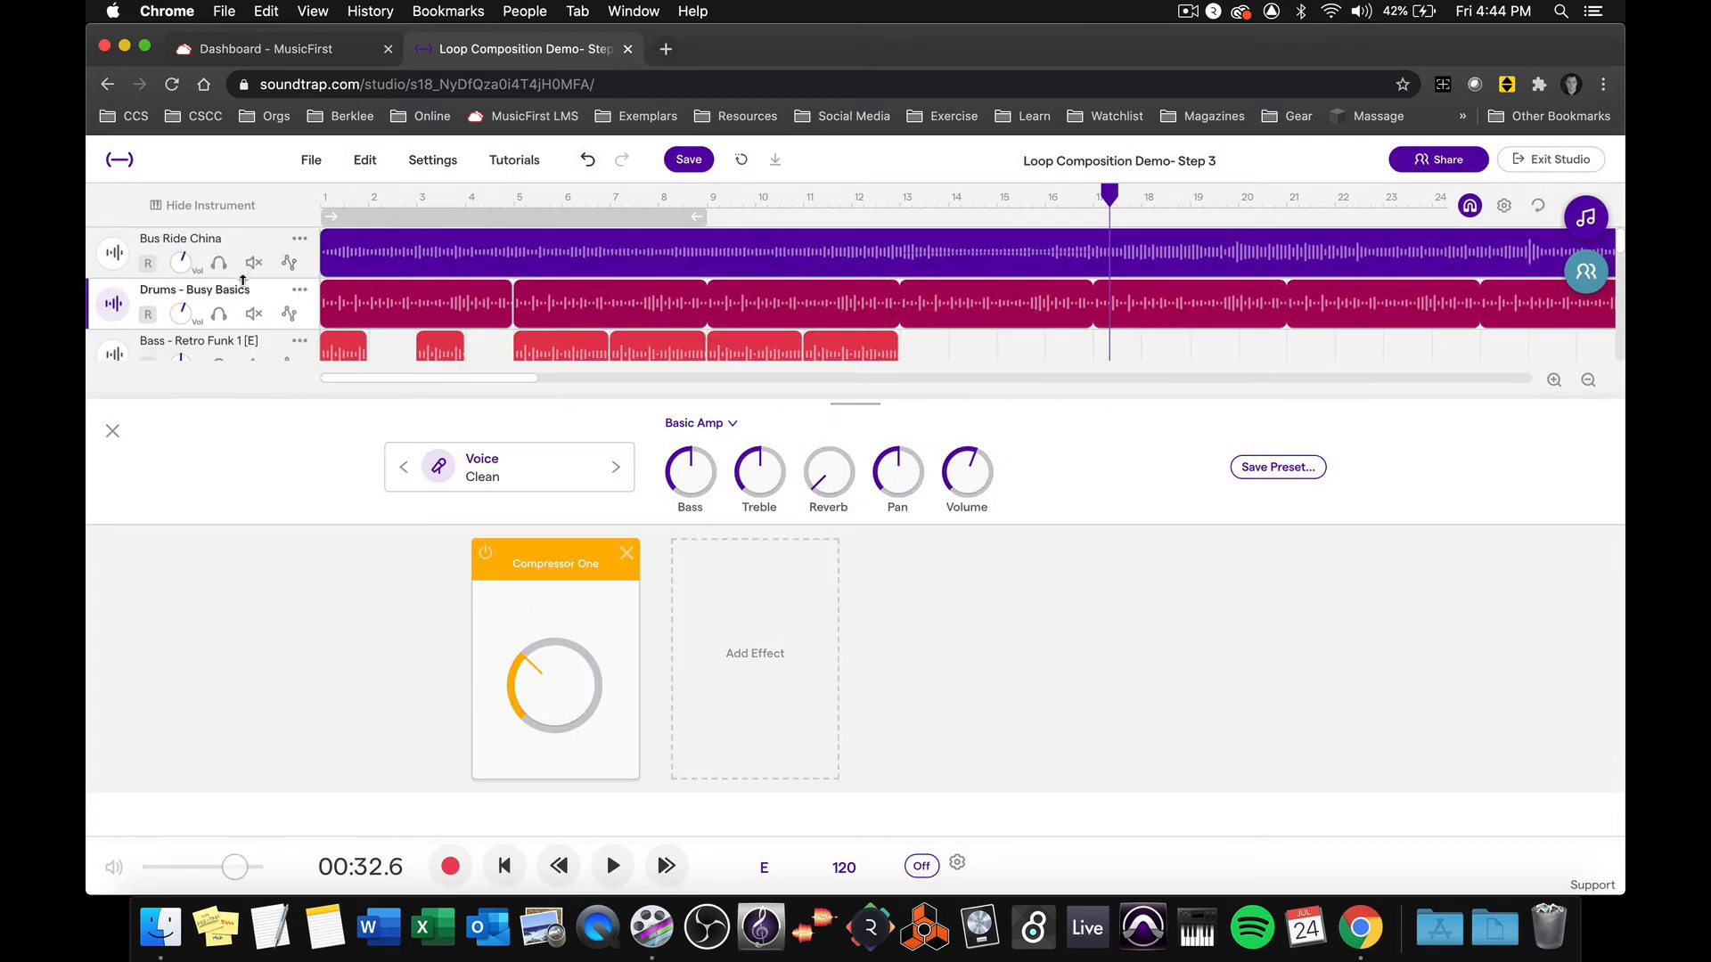
Solo Drums - Busy Basics and, during playback, turn Compressor One up to about three quarters and back down low
left_click(220, 314)
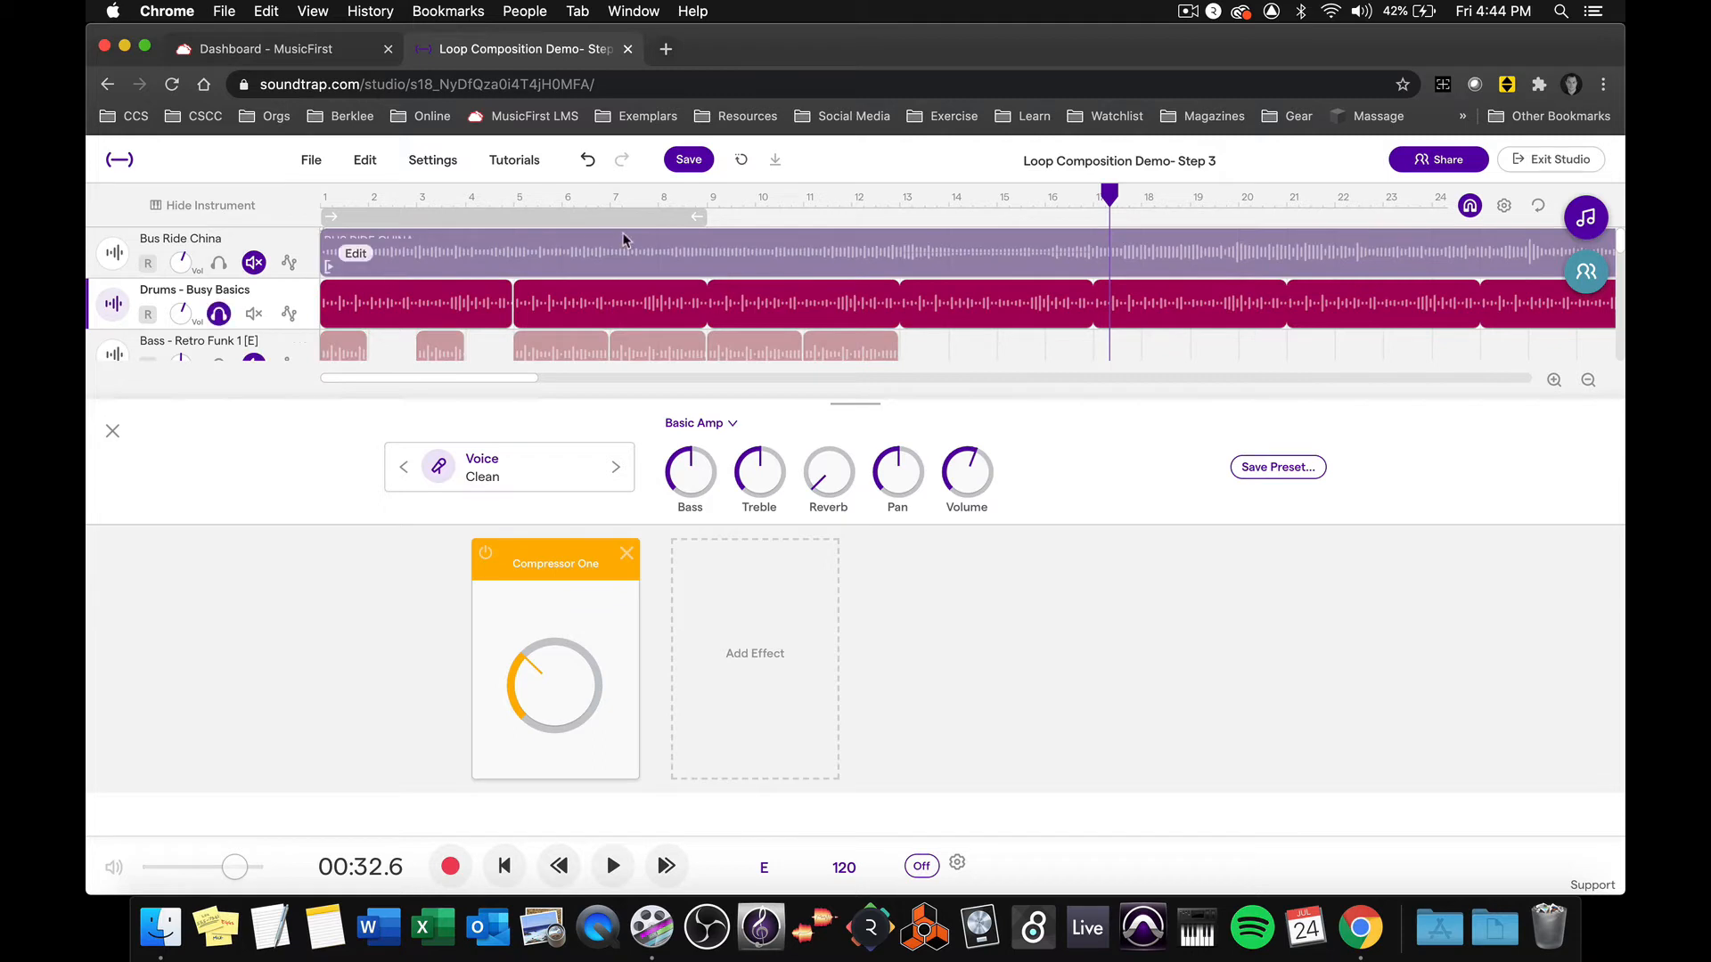
key("space")
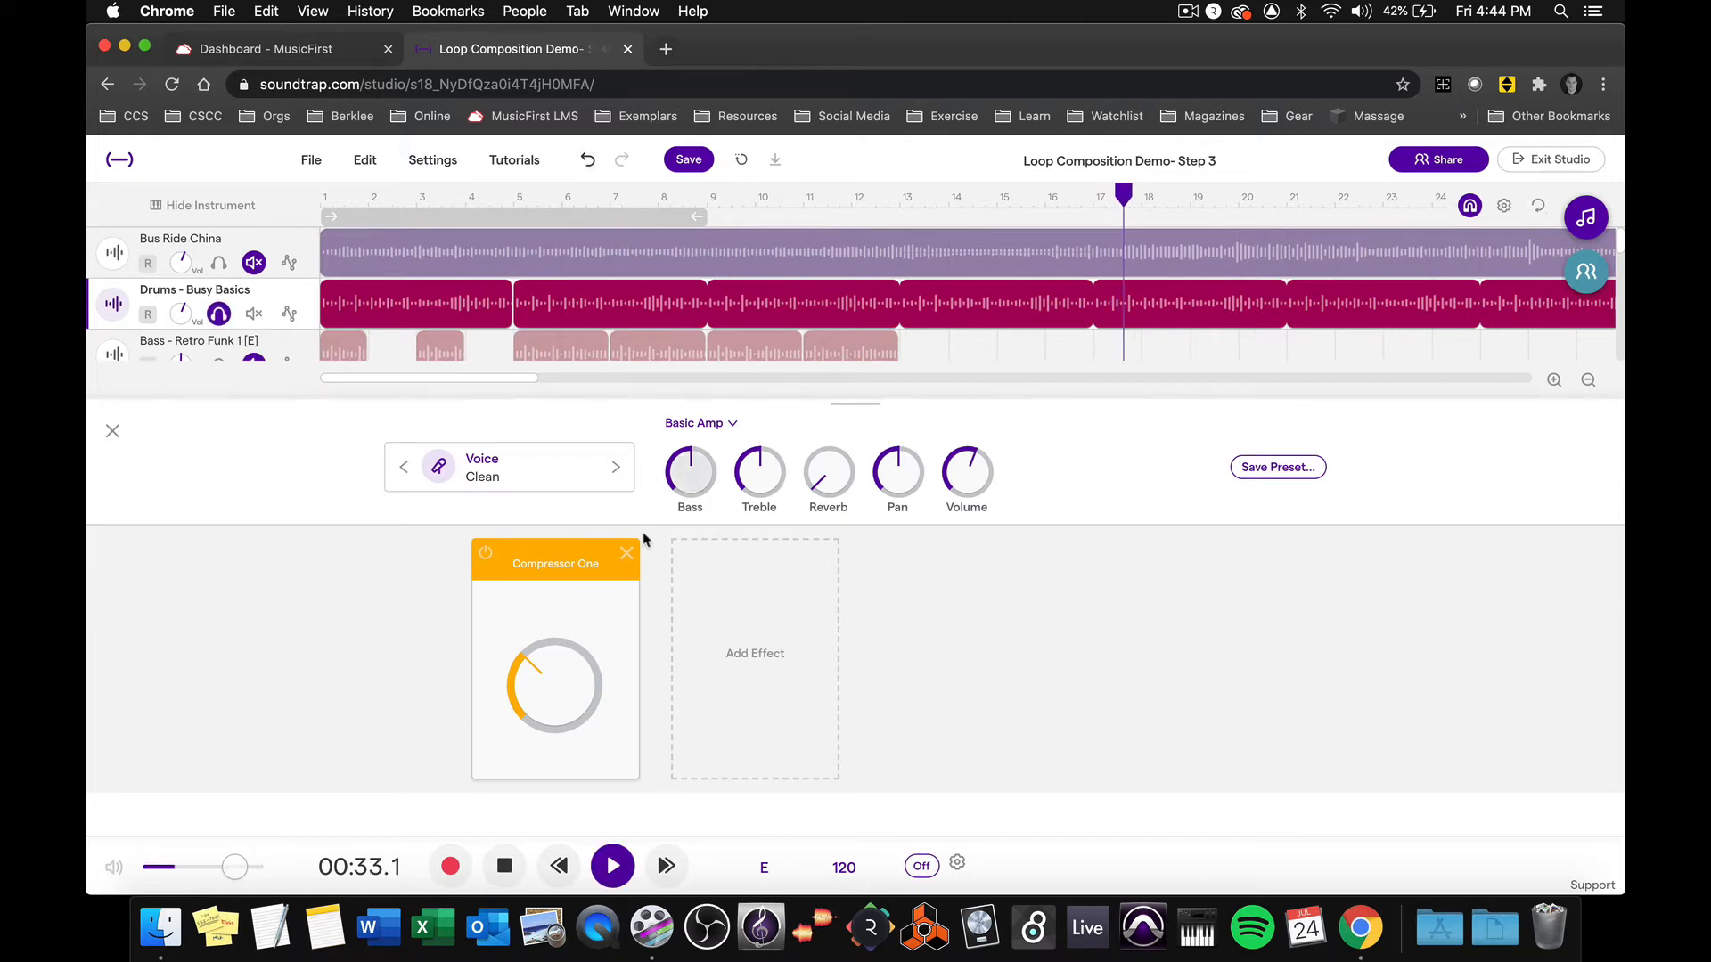
left_click_drag(556, 691, 549, 557)
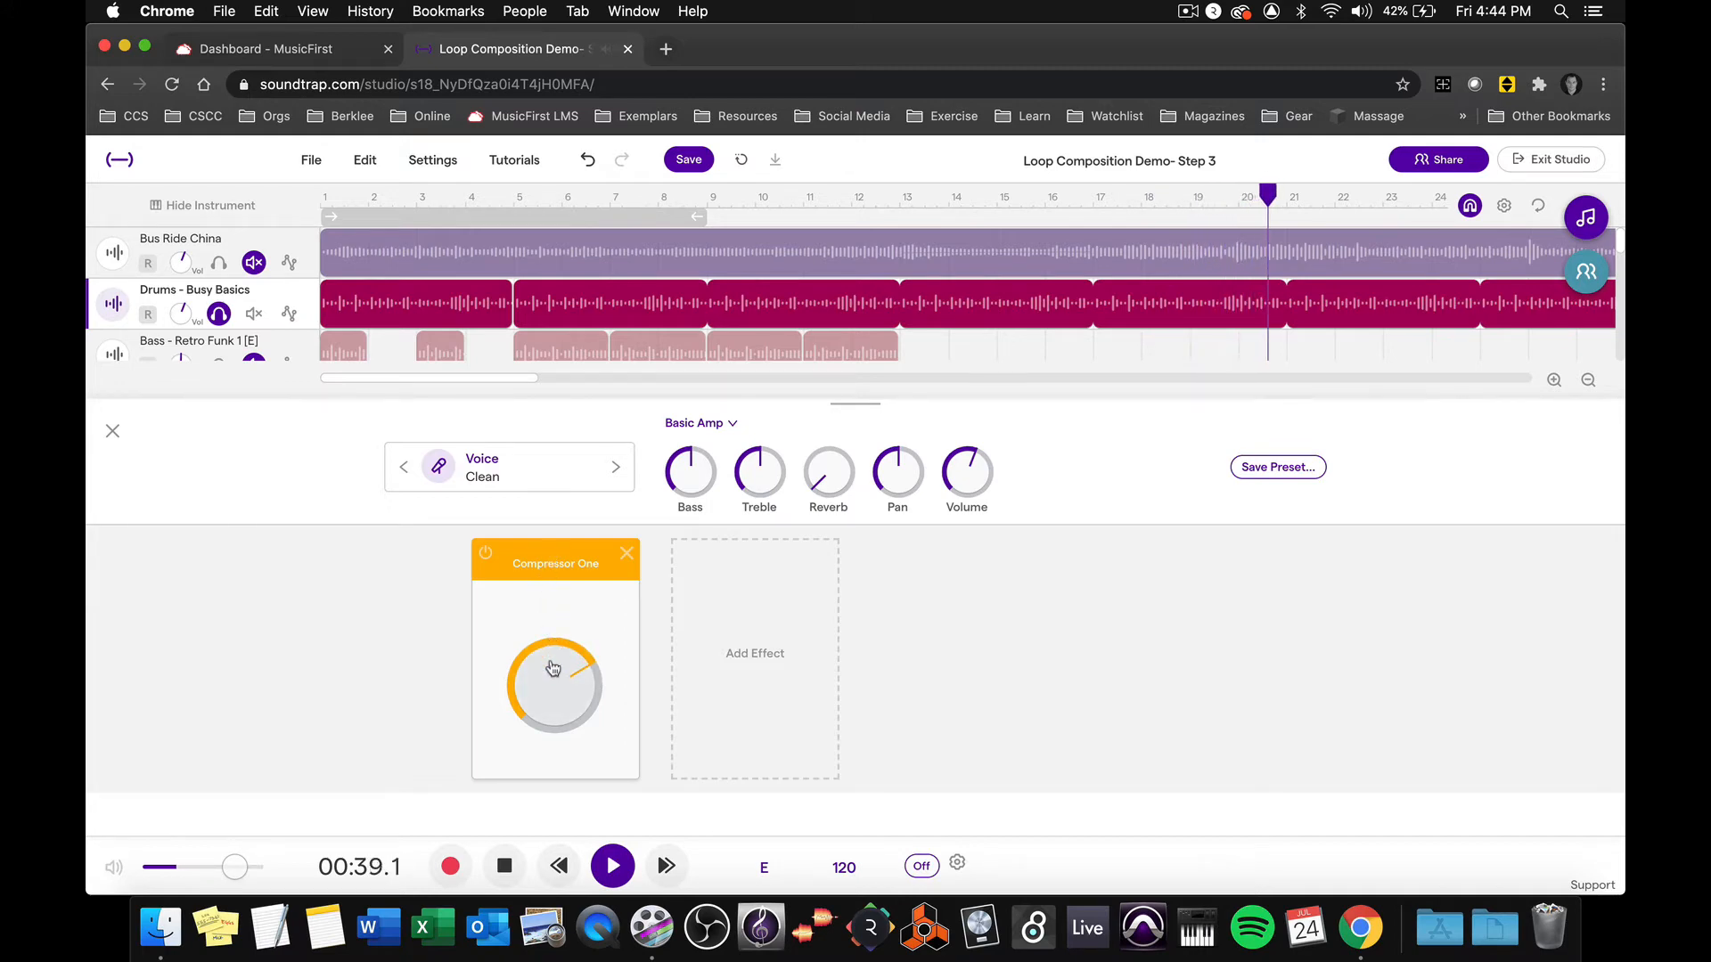
left_click_drag(553, 668, 562, 842)
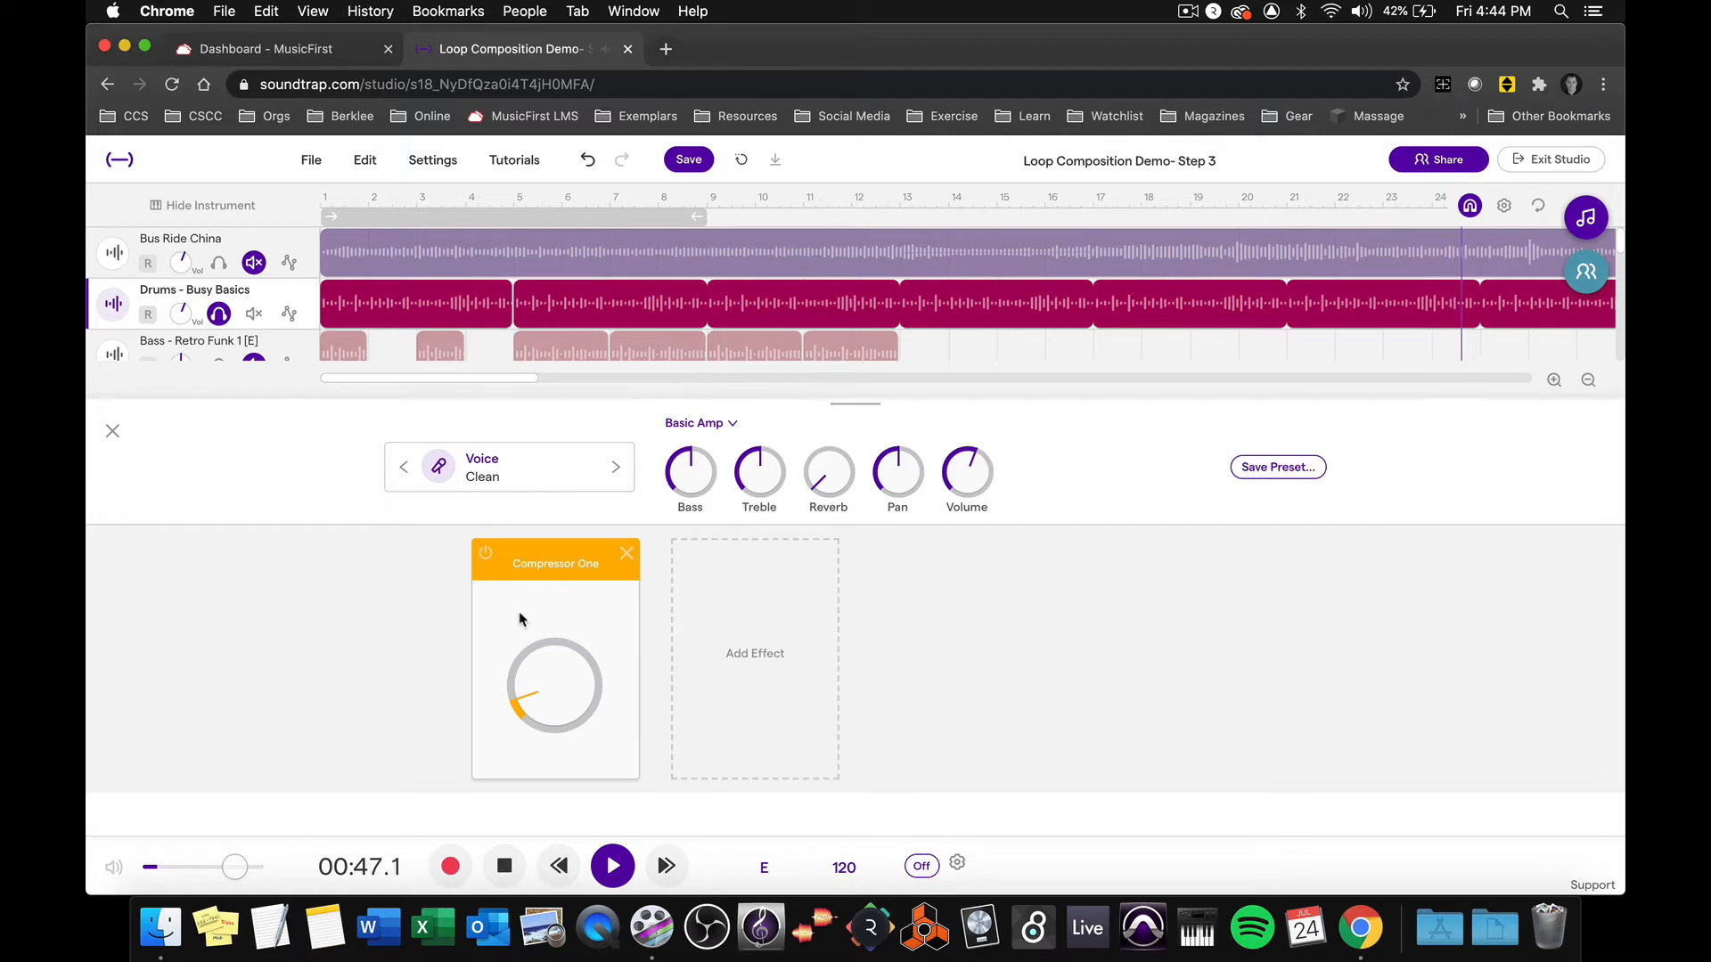
Compare the drums with Compressor One bypassed and enabled, stop playback, and remove the effect
left_click(486, 556)
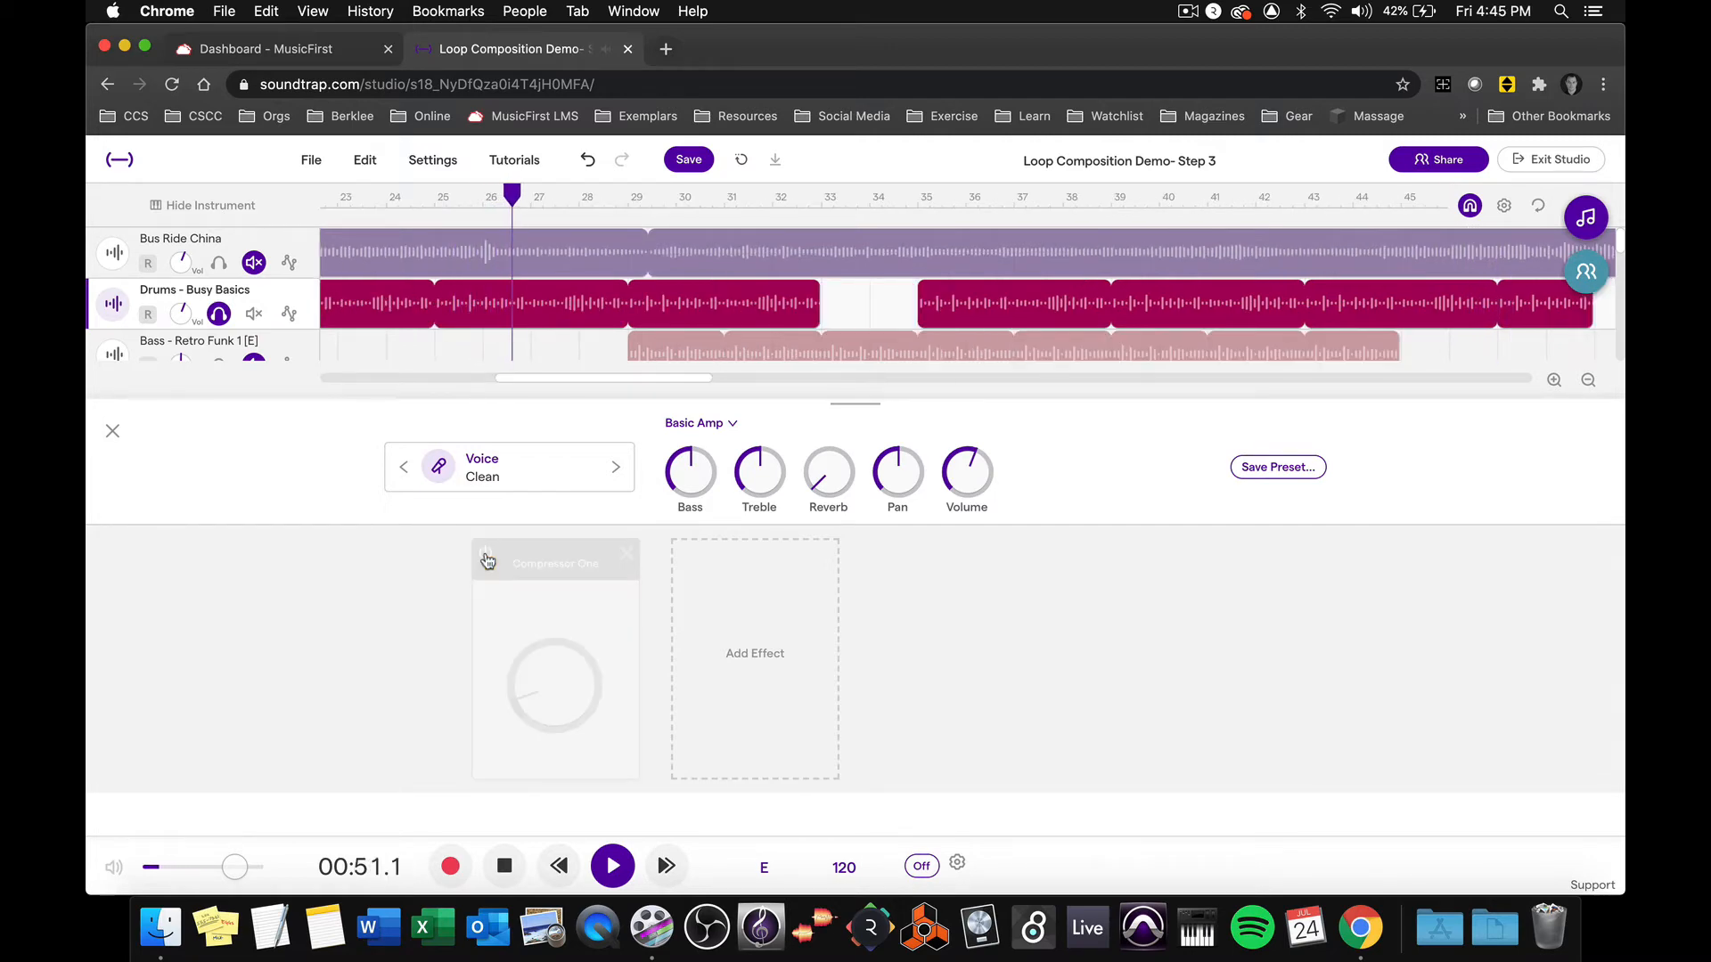
left_click(485, 556)
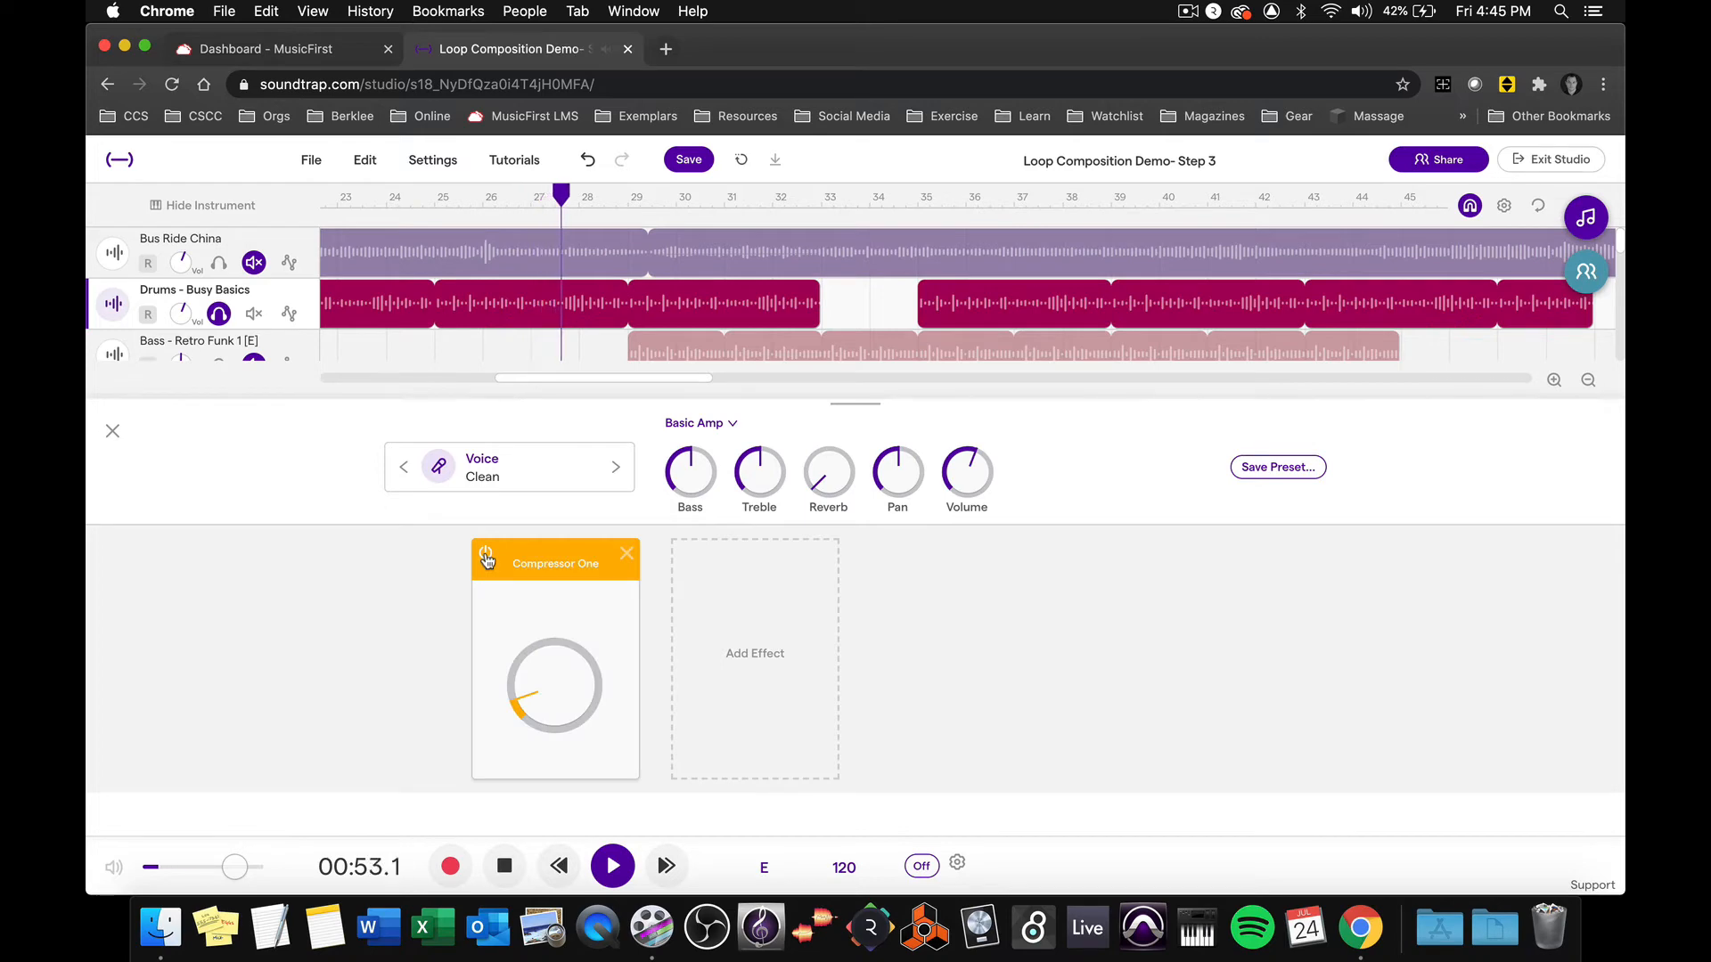
key("space")
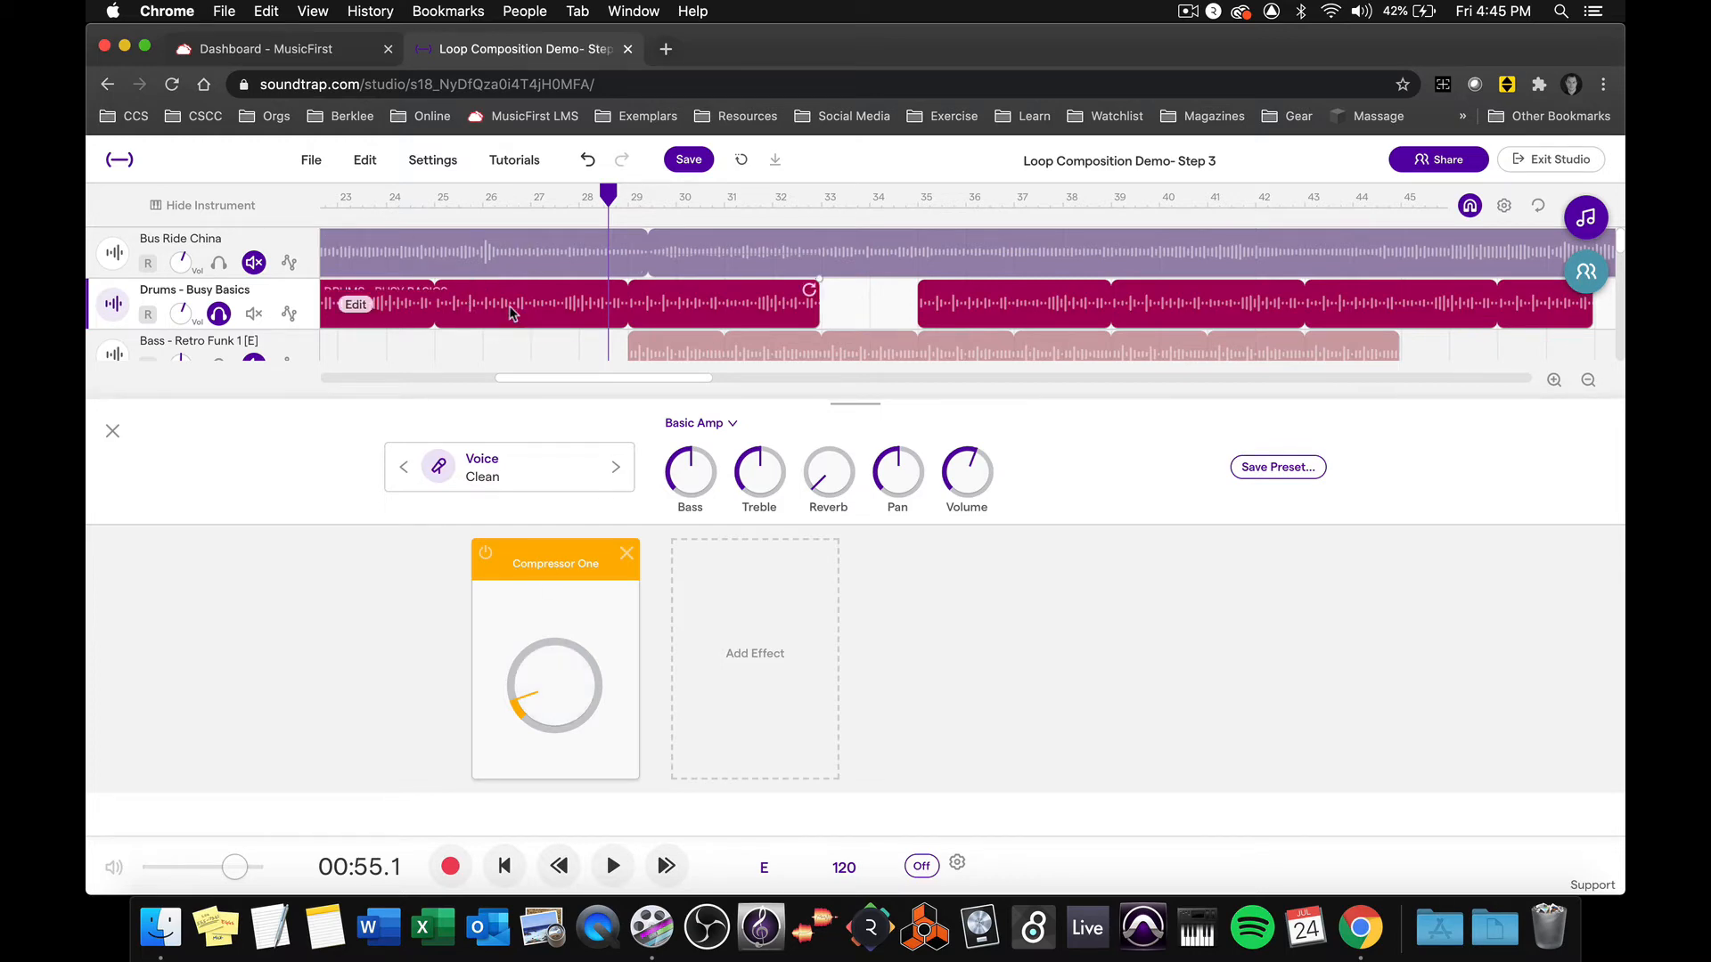
left_click(626, 554)
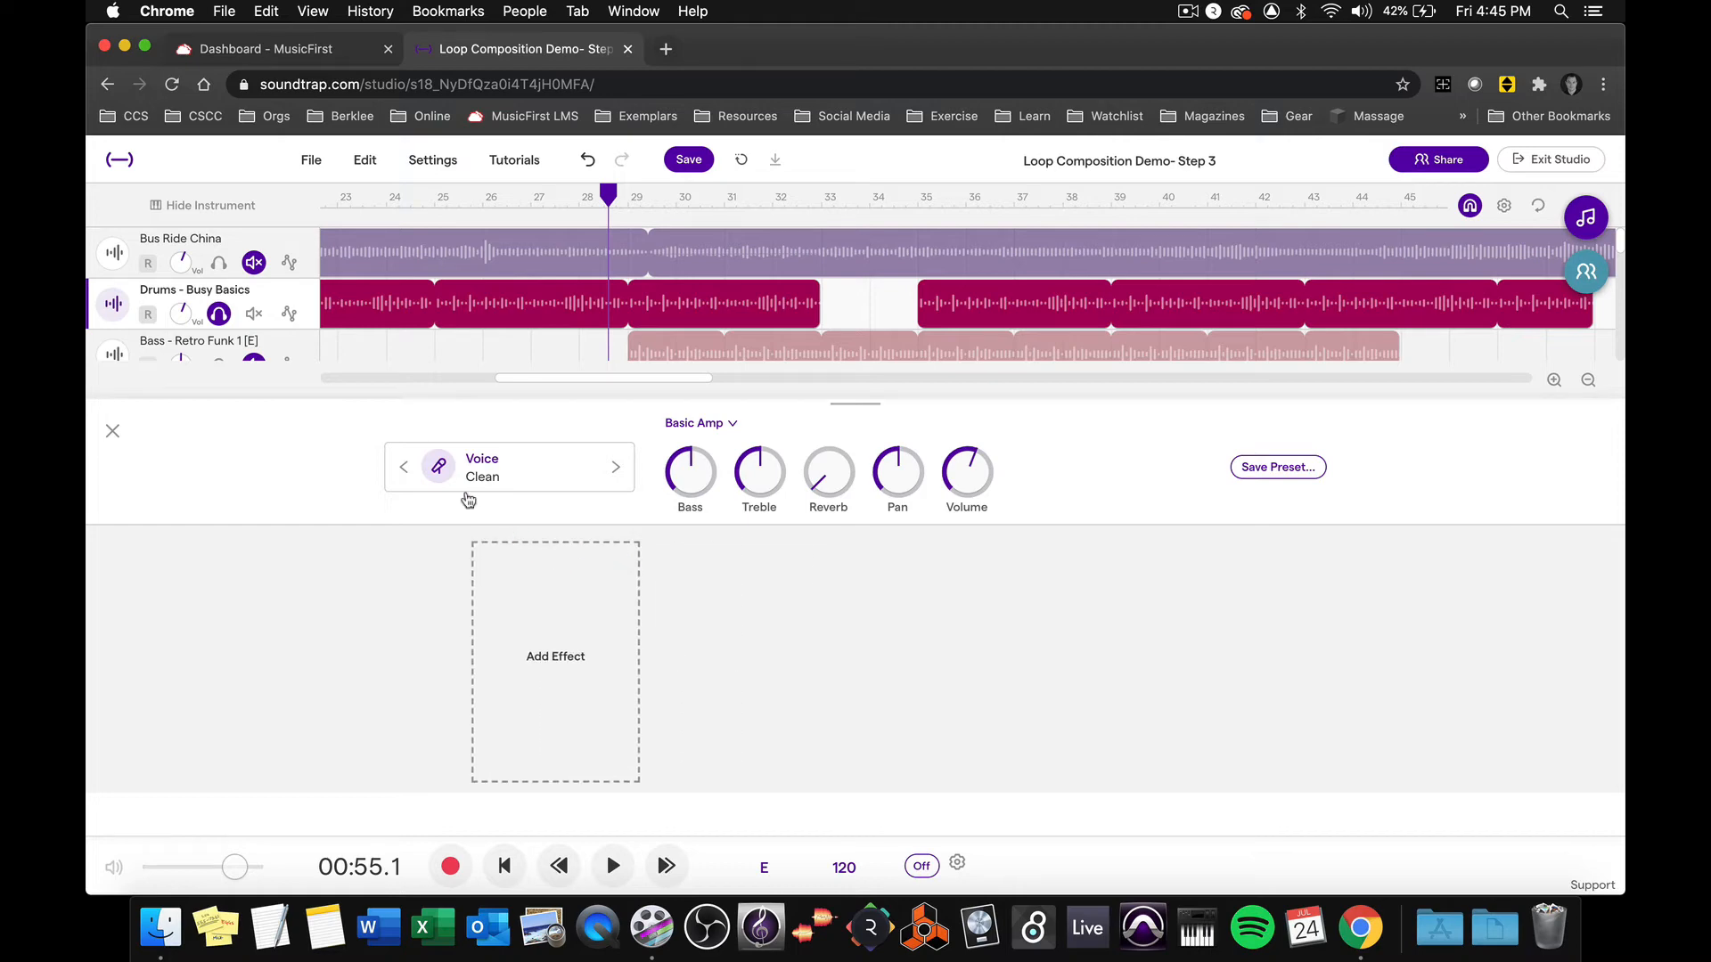
Add the Room effect to Drums - Busy Basics and play the soloed drums from about 00:11.5
left_click(525, 604)
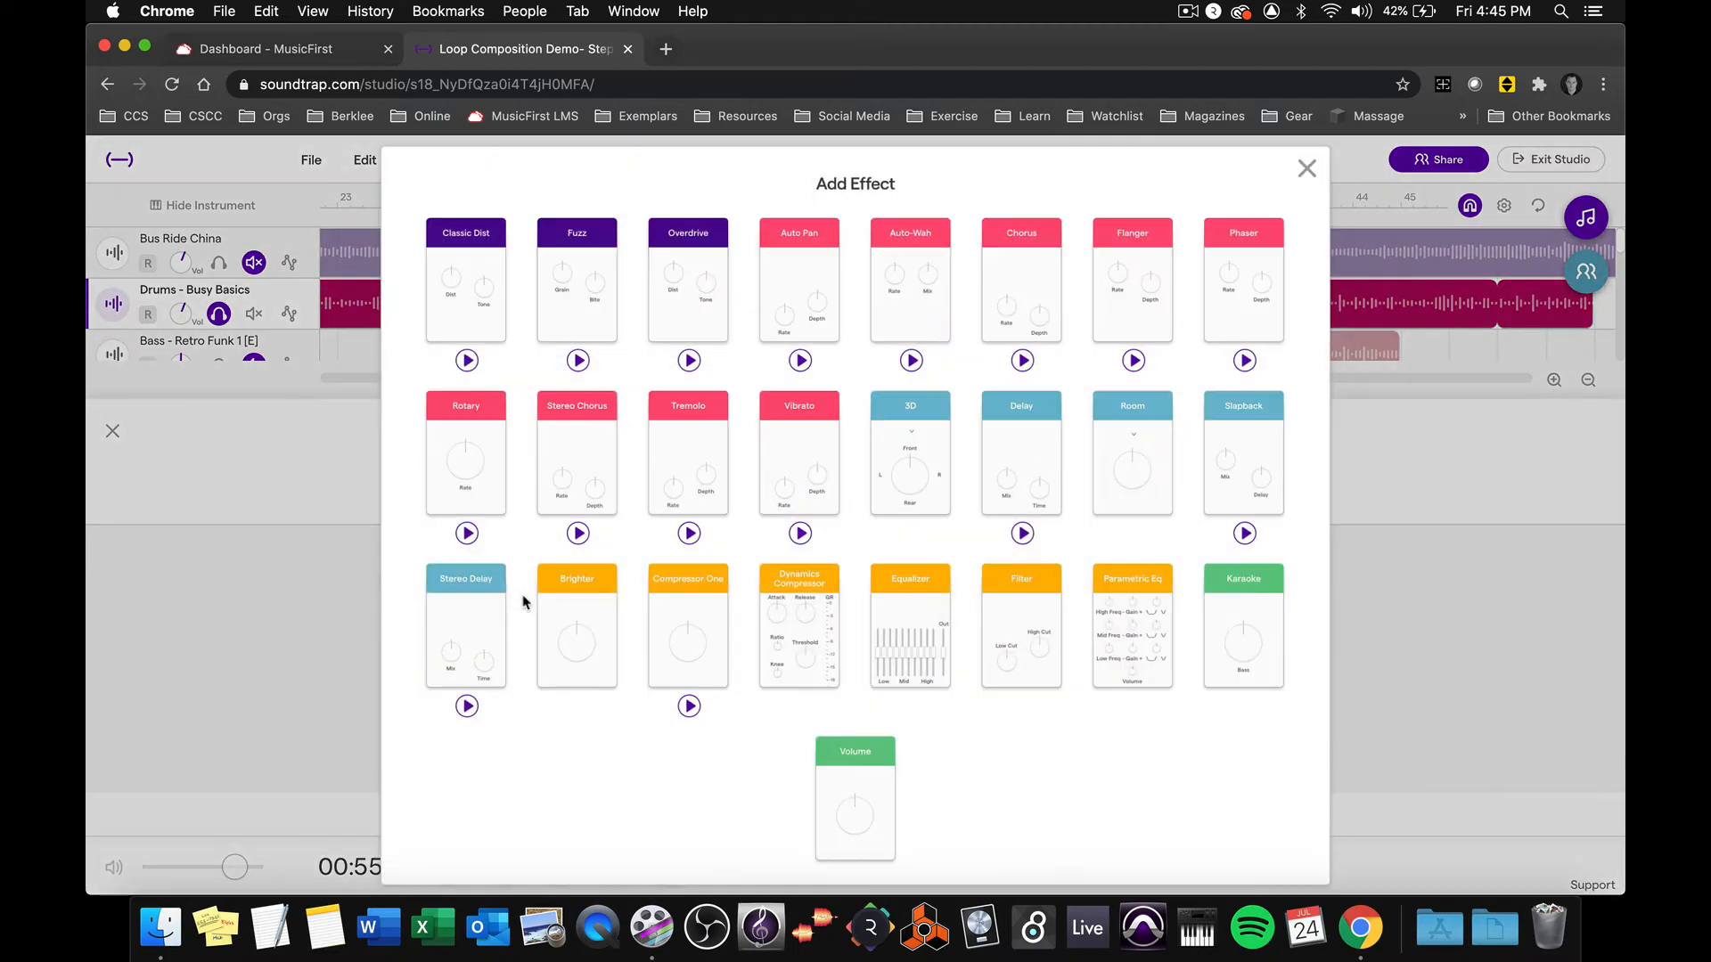
left_click(1132, 431)
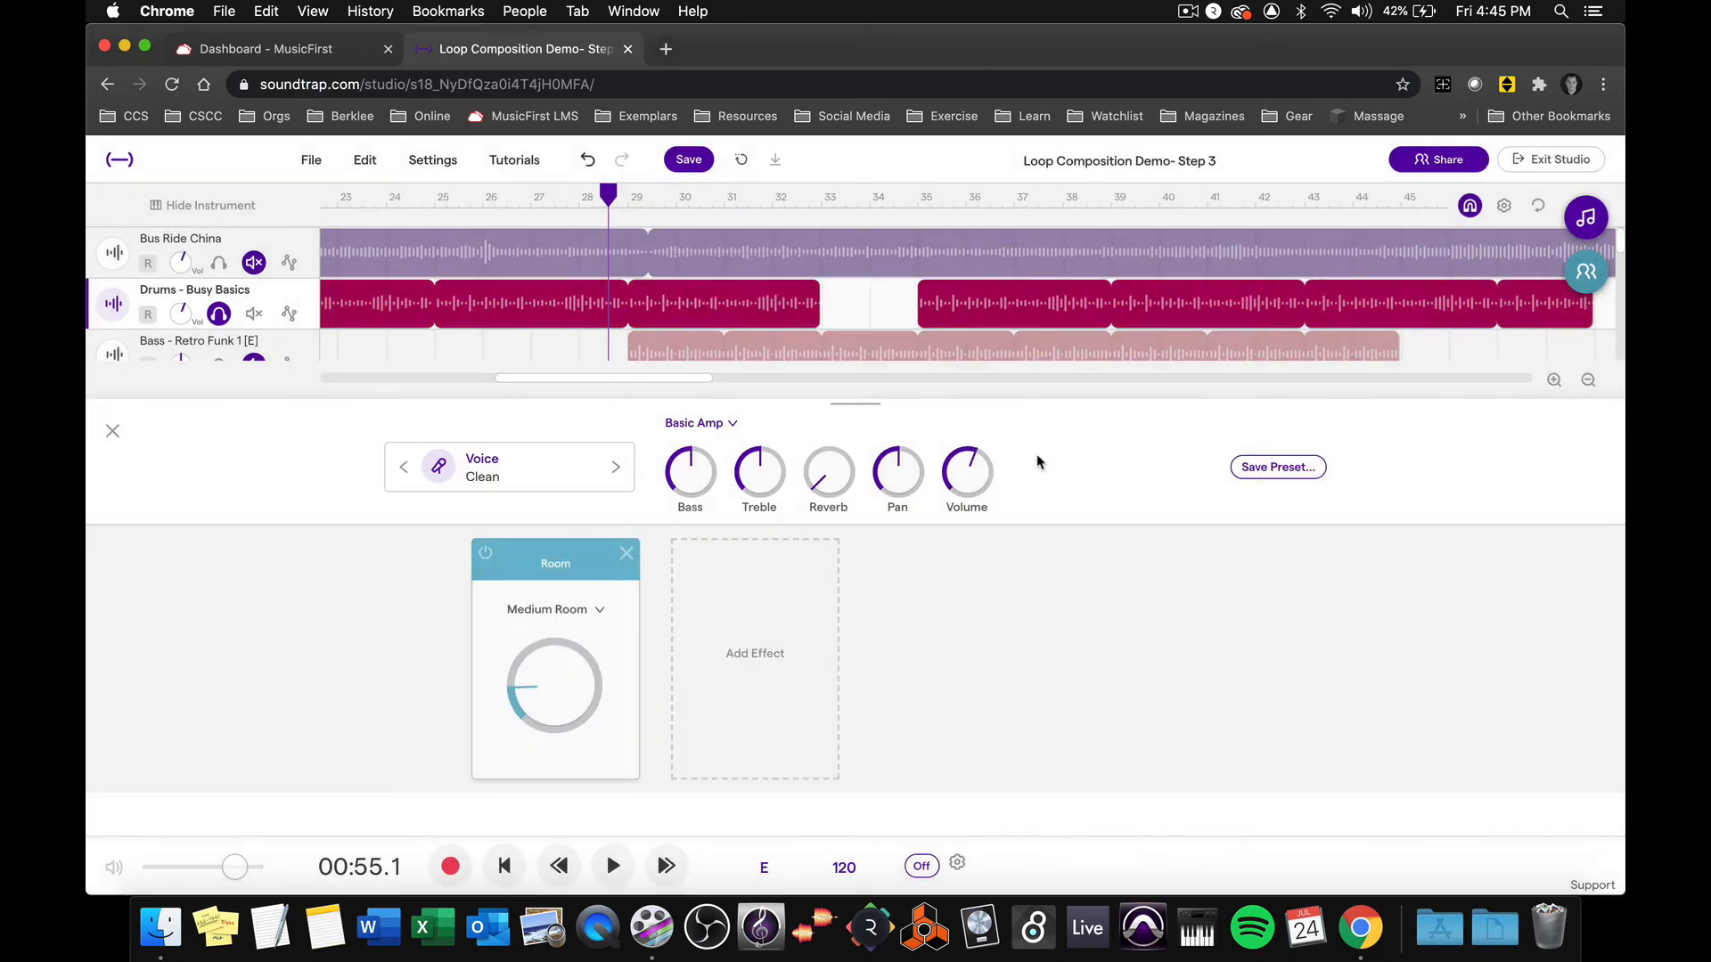
left_click_drag(607, 194, 395, 230)
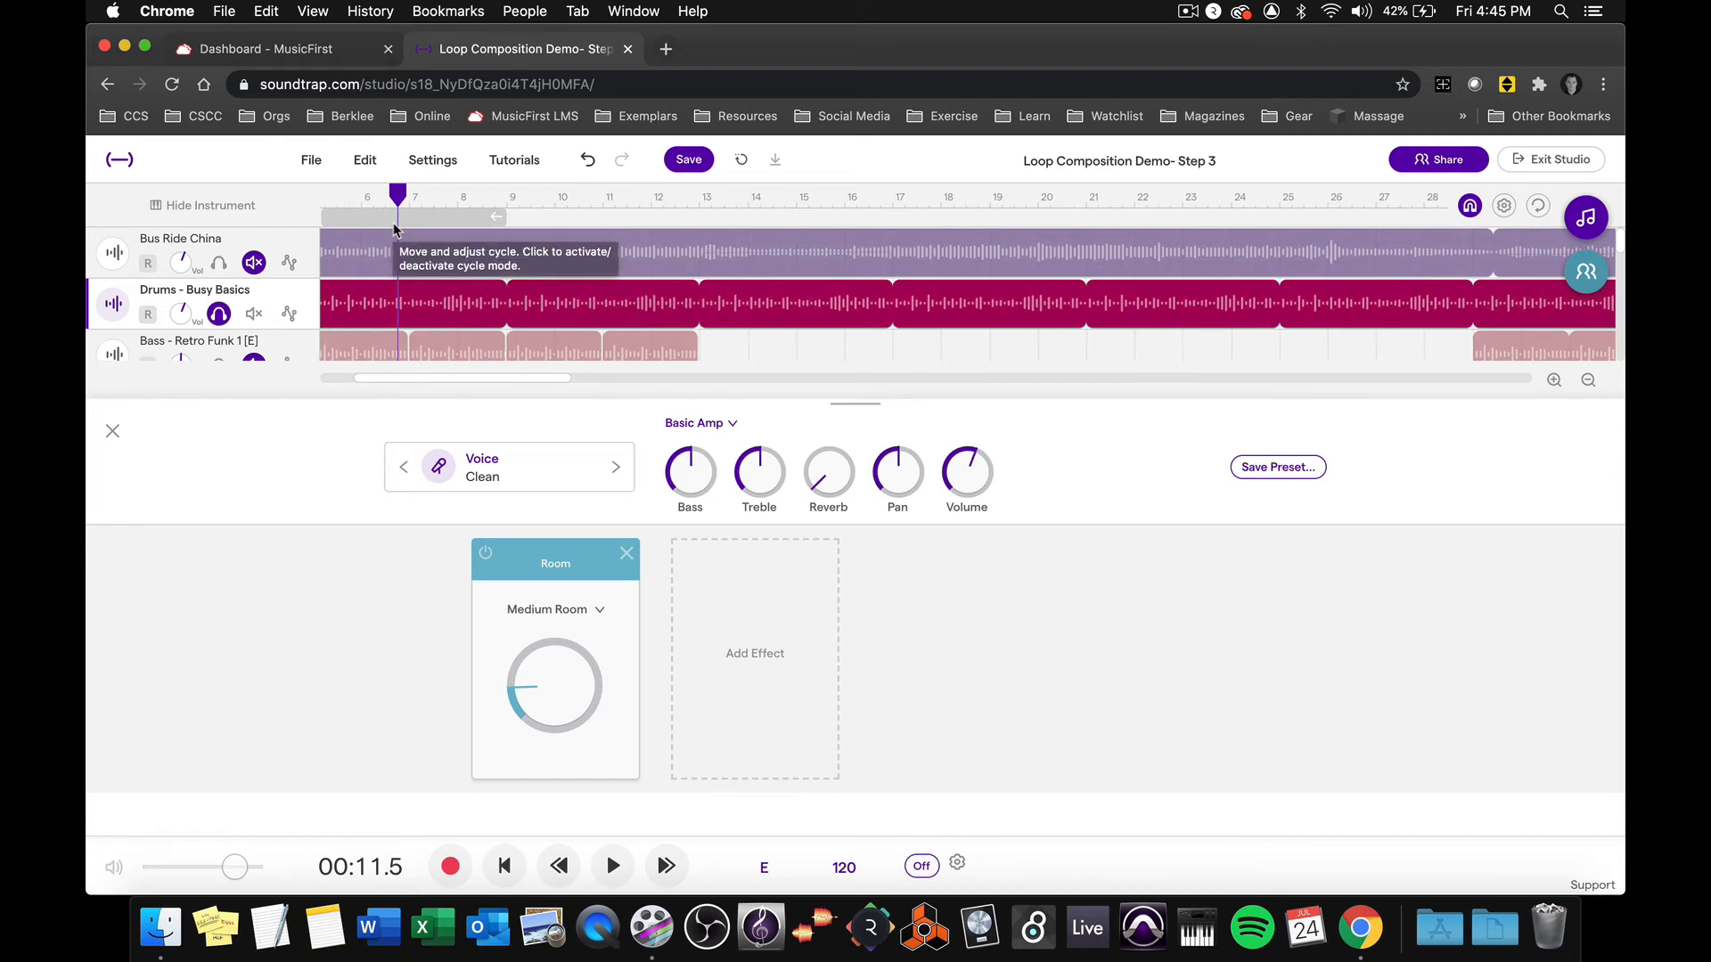
key("space")
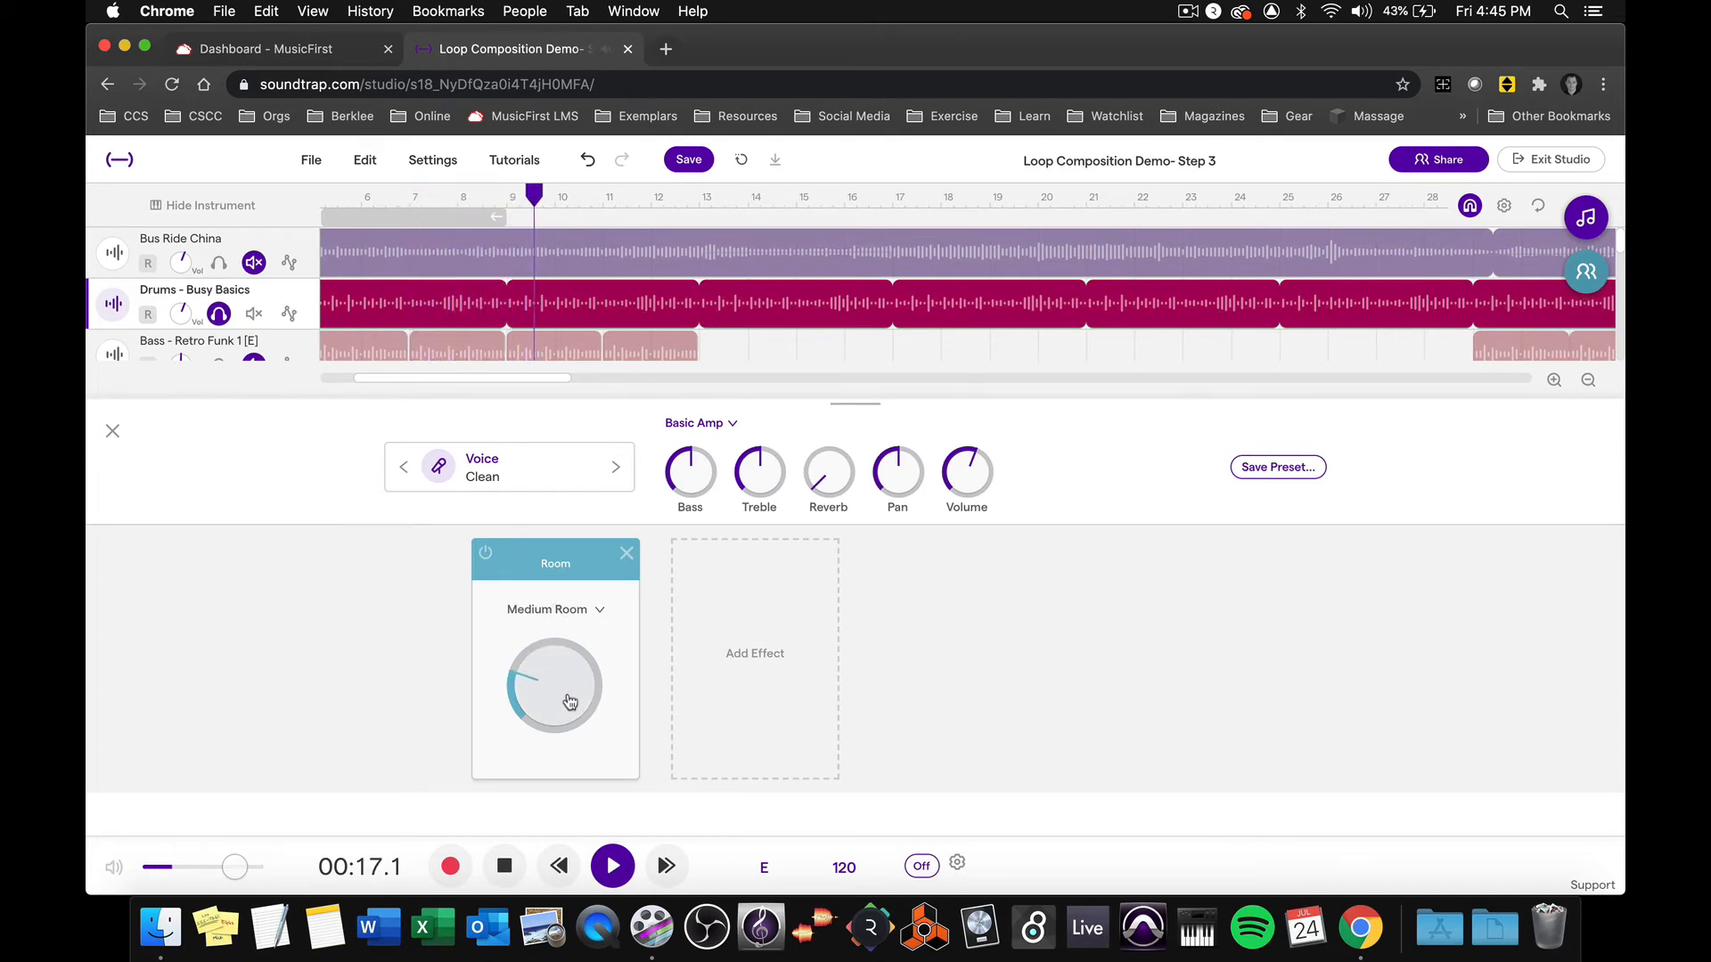
Audition the Wide Room preset during playback, return to Medium Room with a slightly lower effect amount, and stop playback
left_click(598, 612)
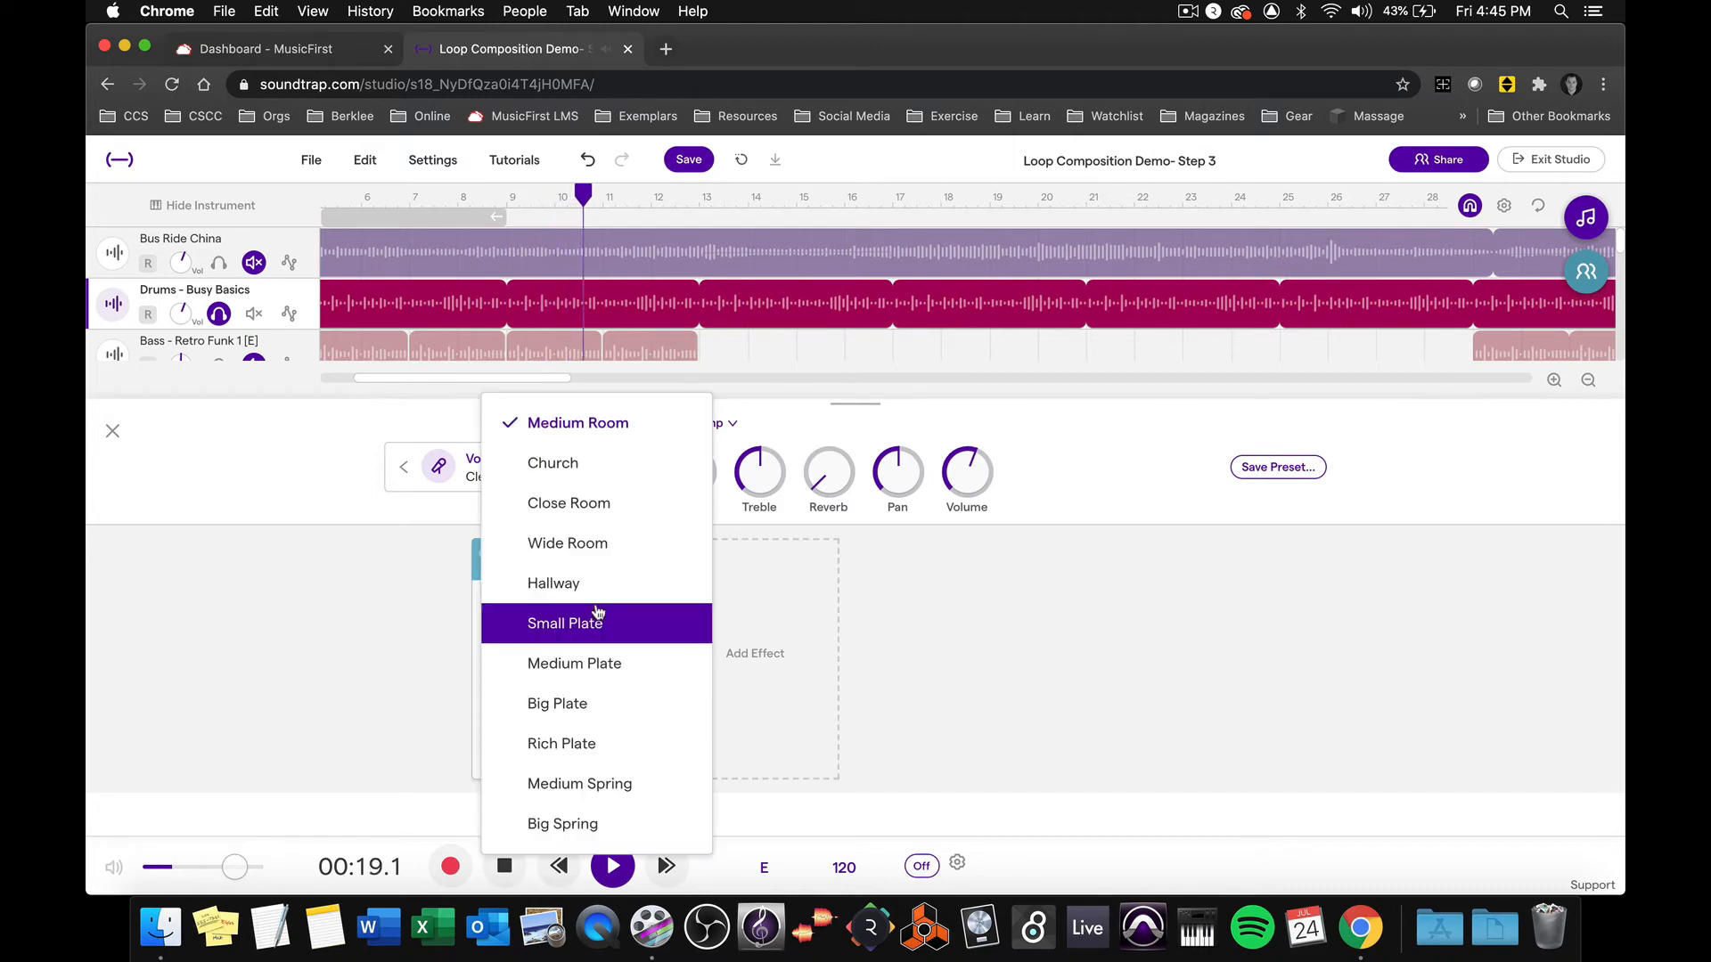
left_click(574, 553)
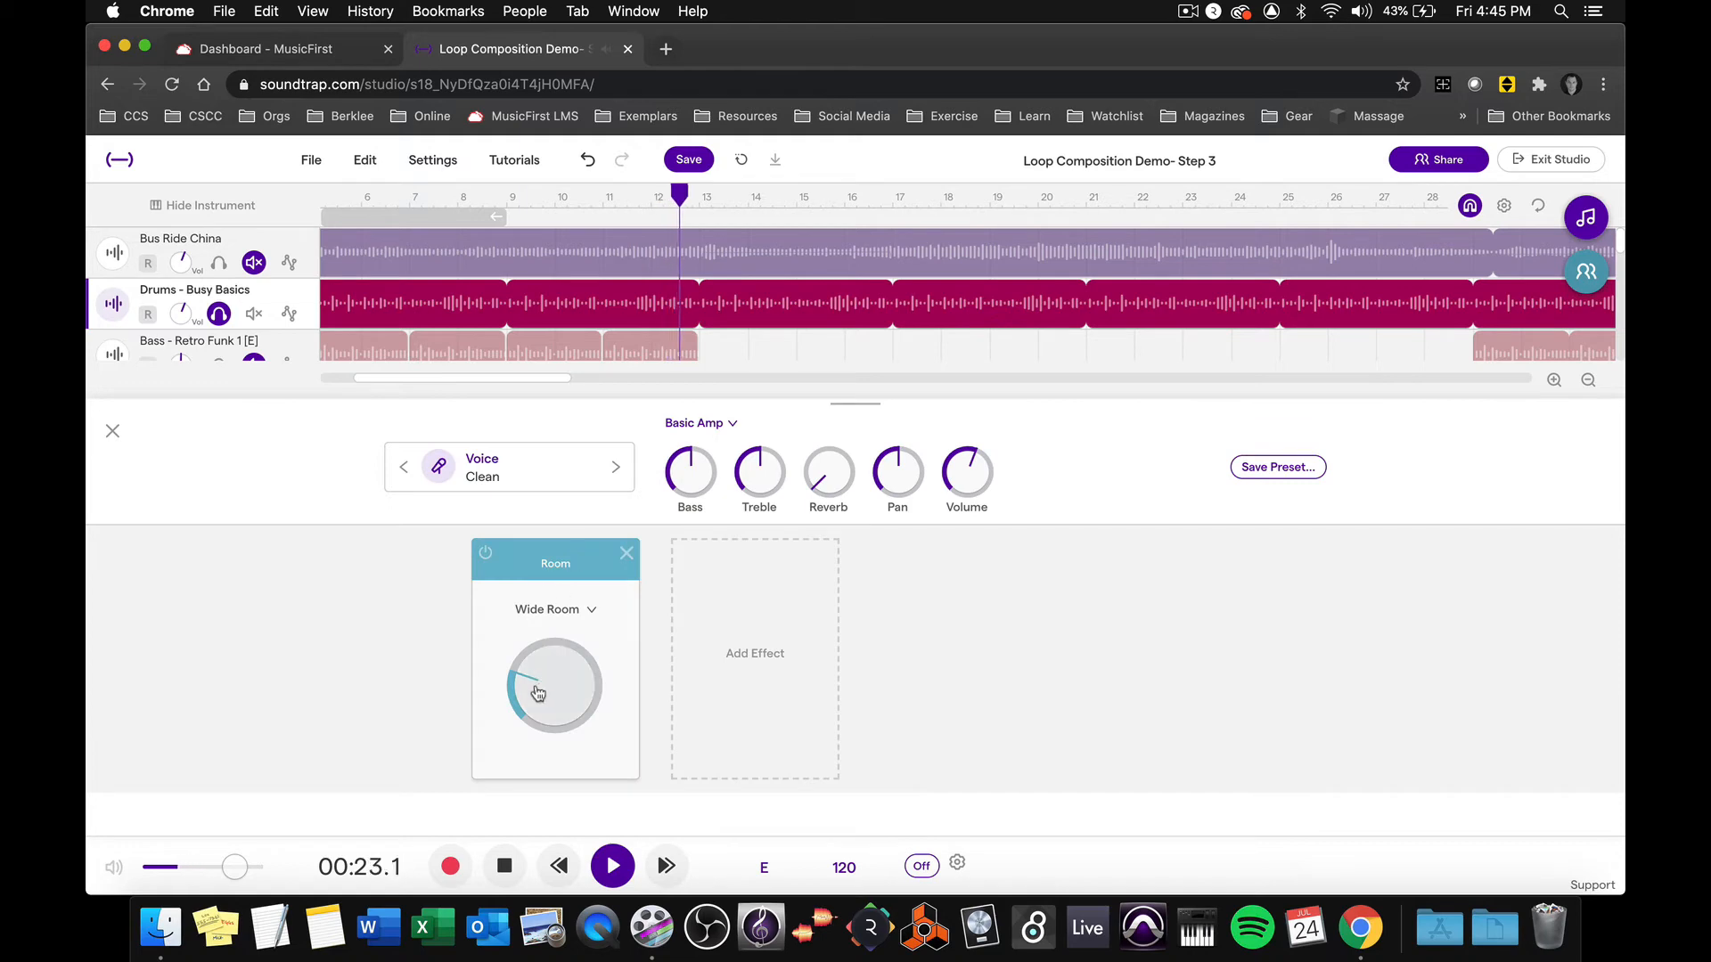
left_click(593, 615)
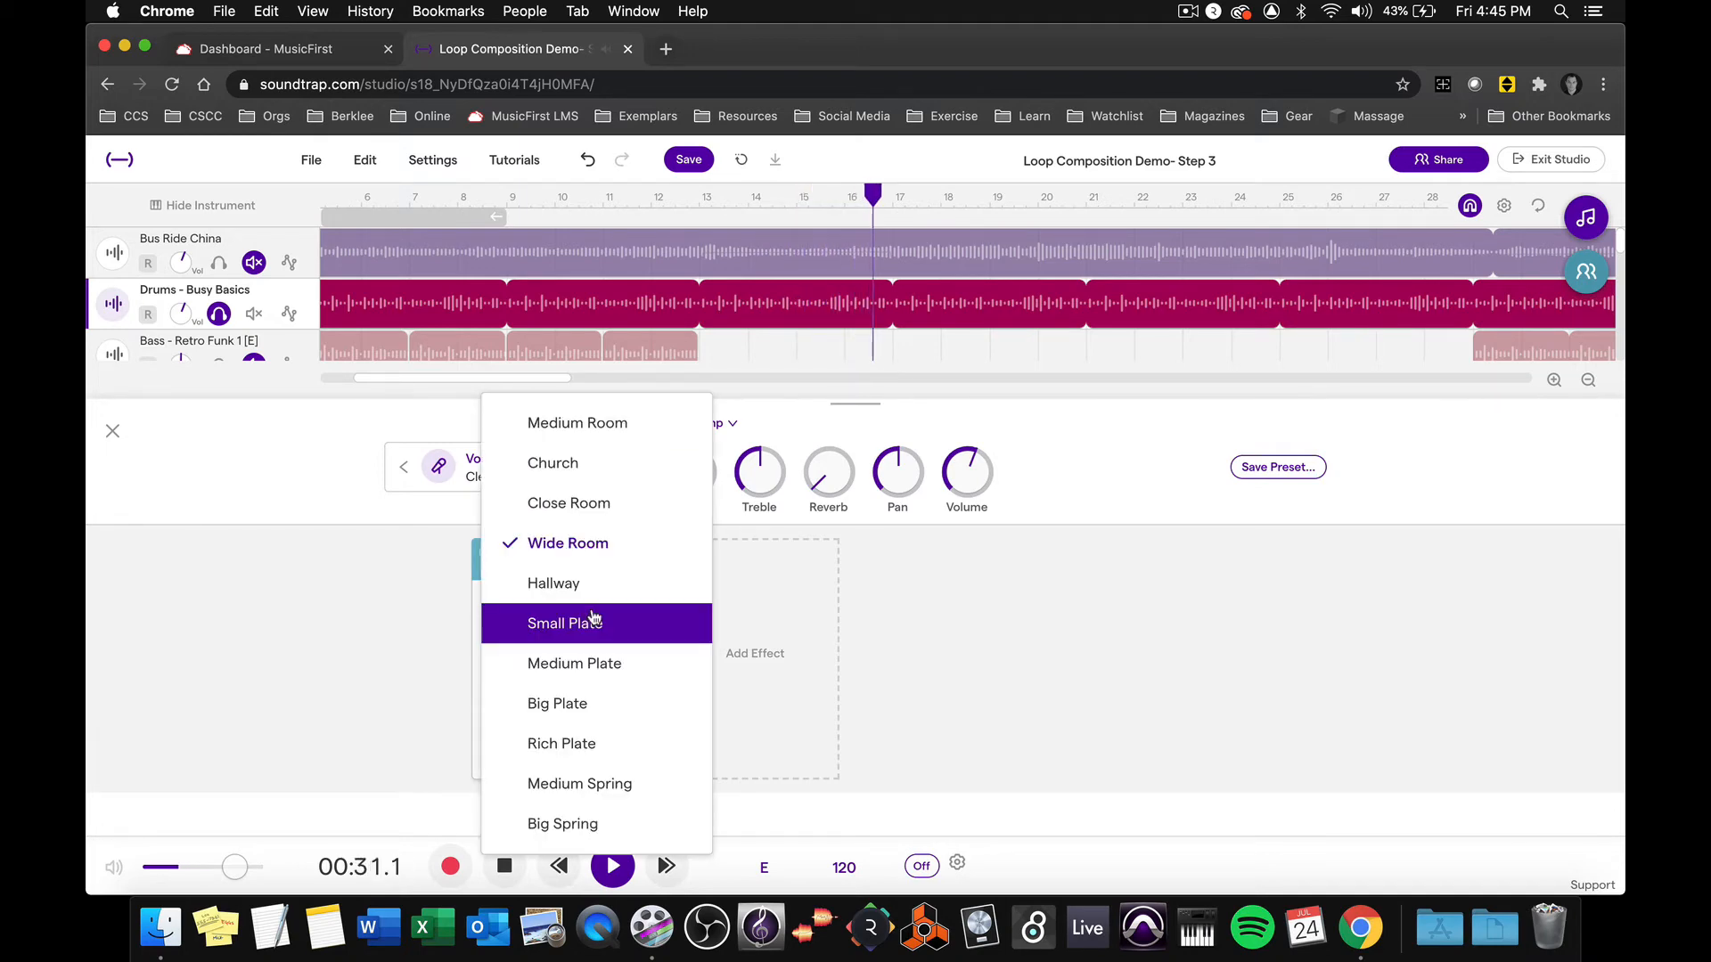
left_click(570, 422)
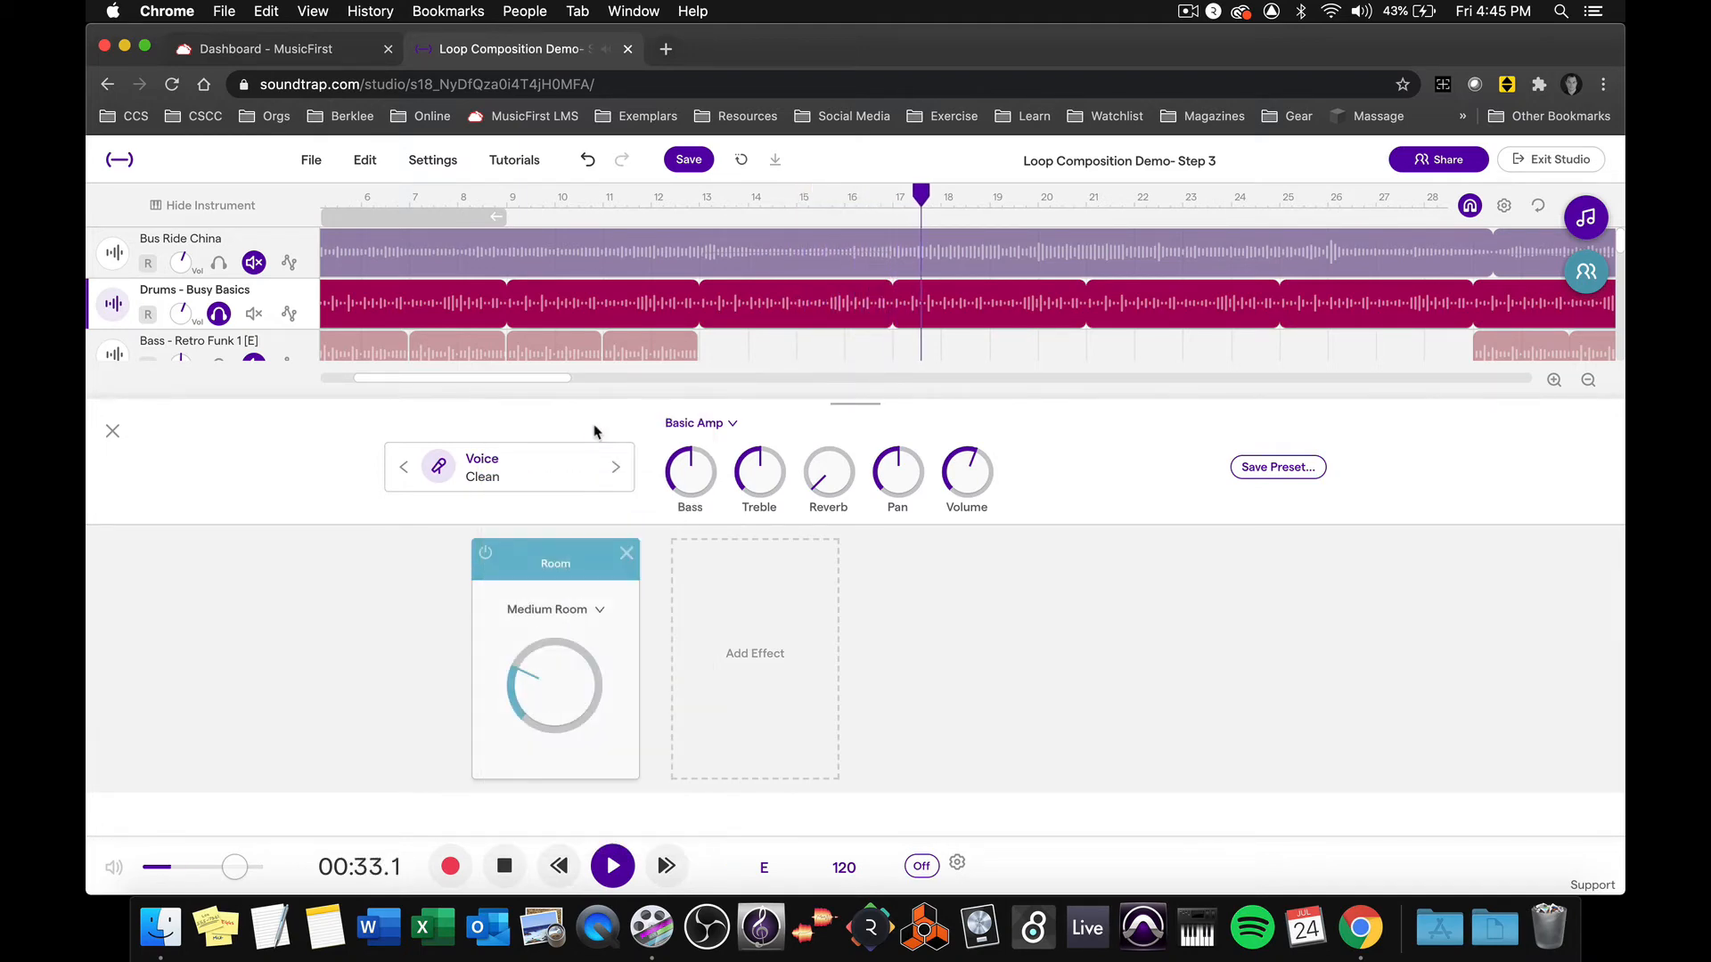
left_click_drag(537, 676, 533, 695)
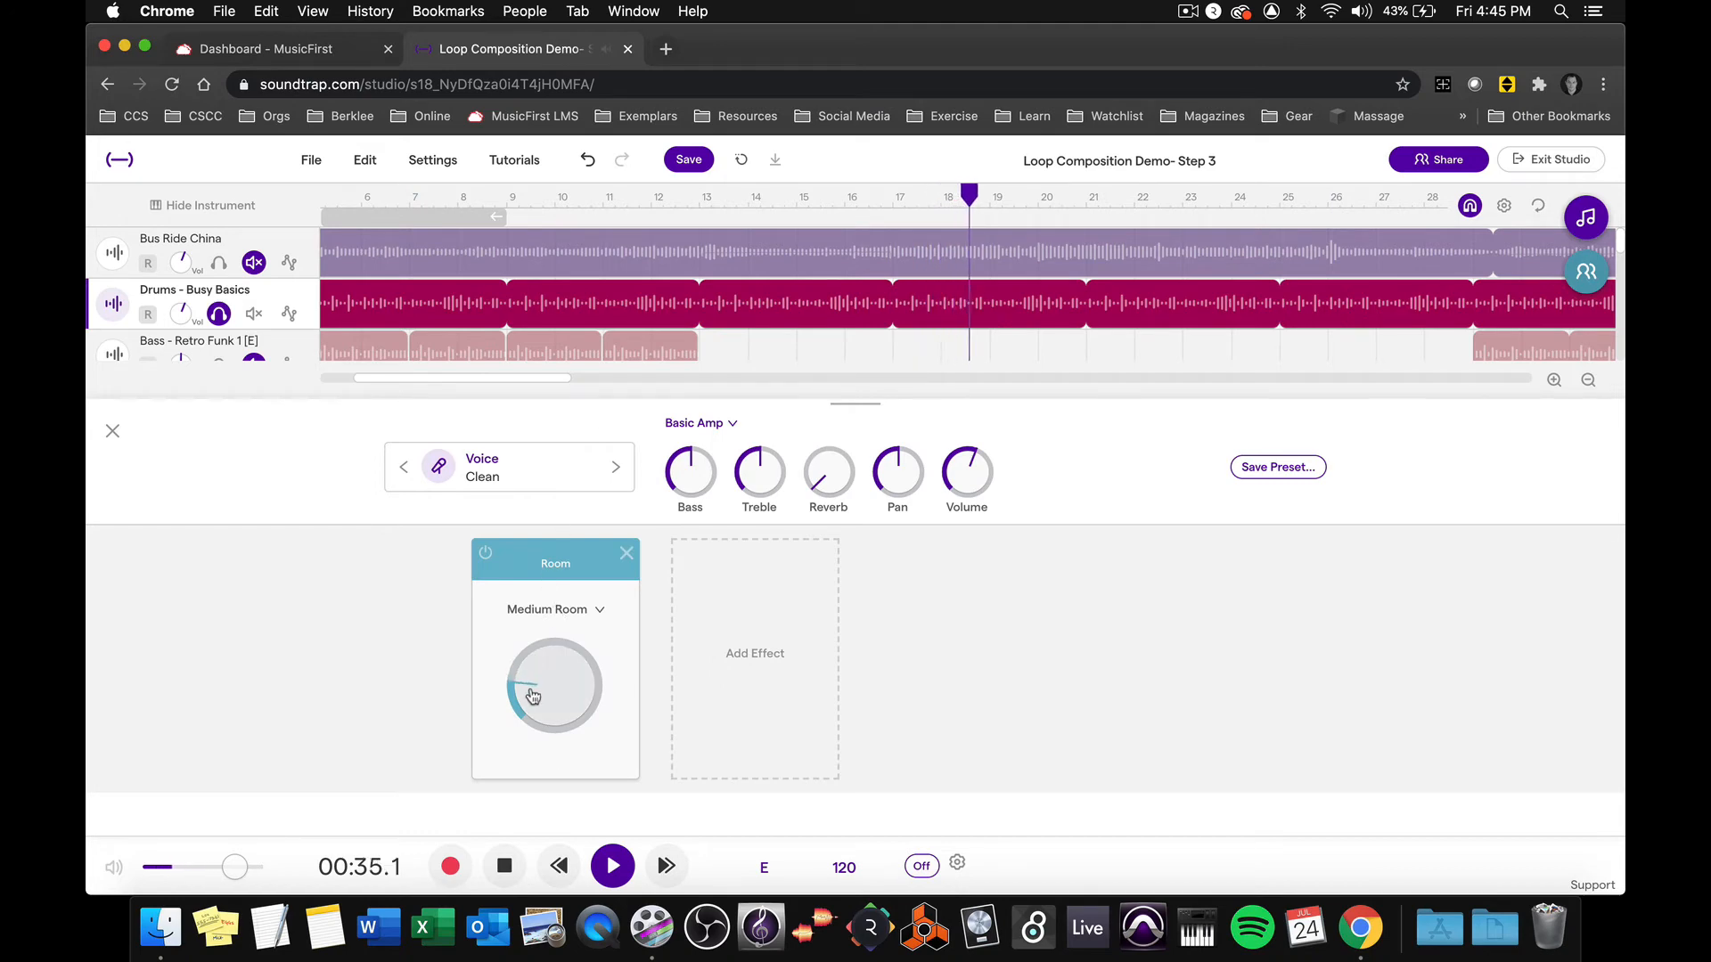
key("space")
left_click(732, 664)
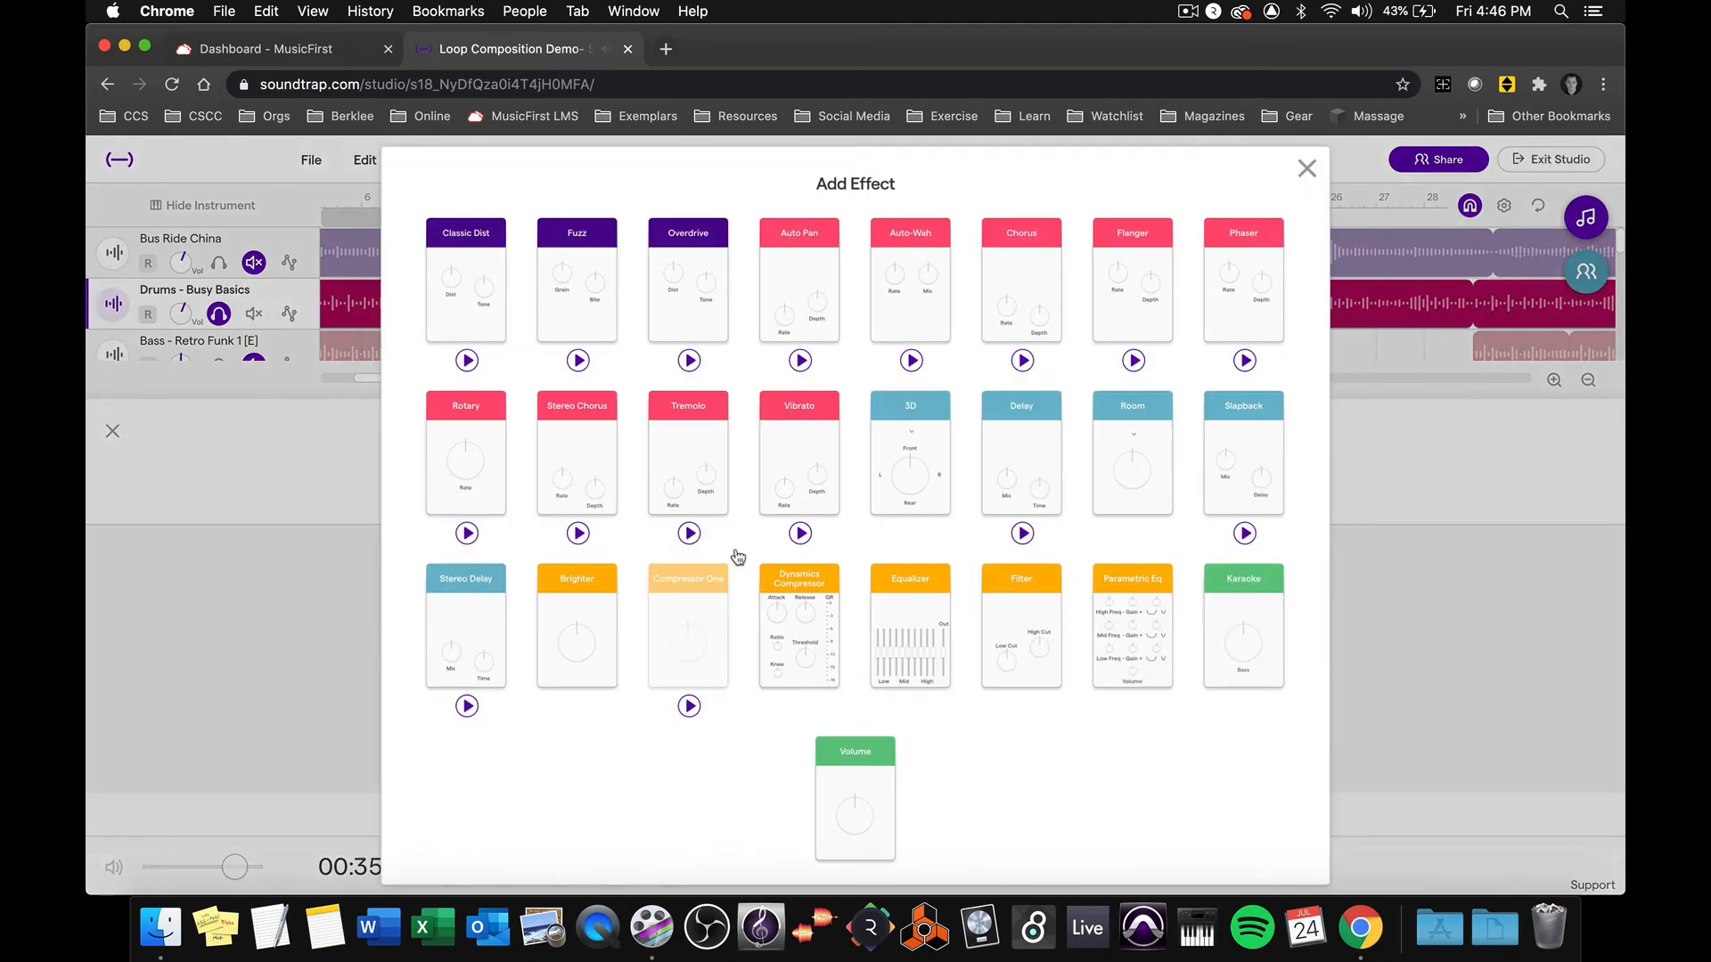
left_click(224, 676)
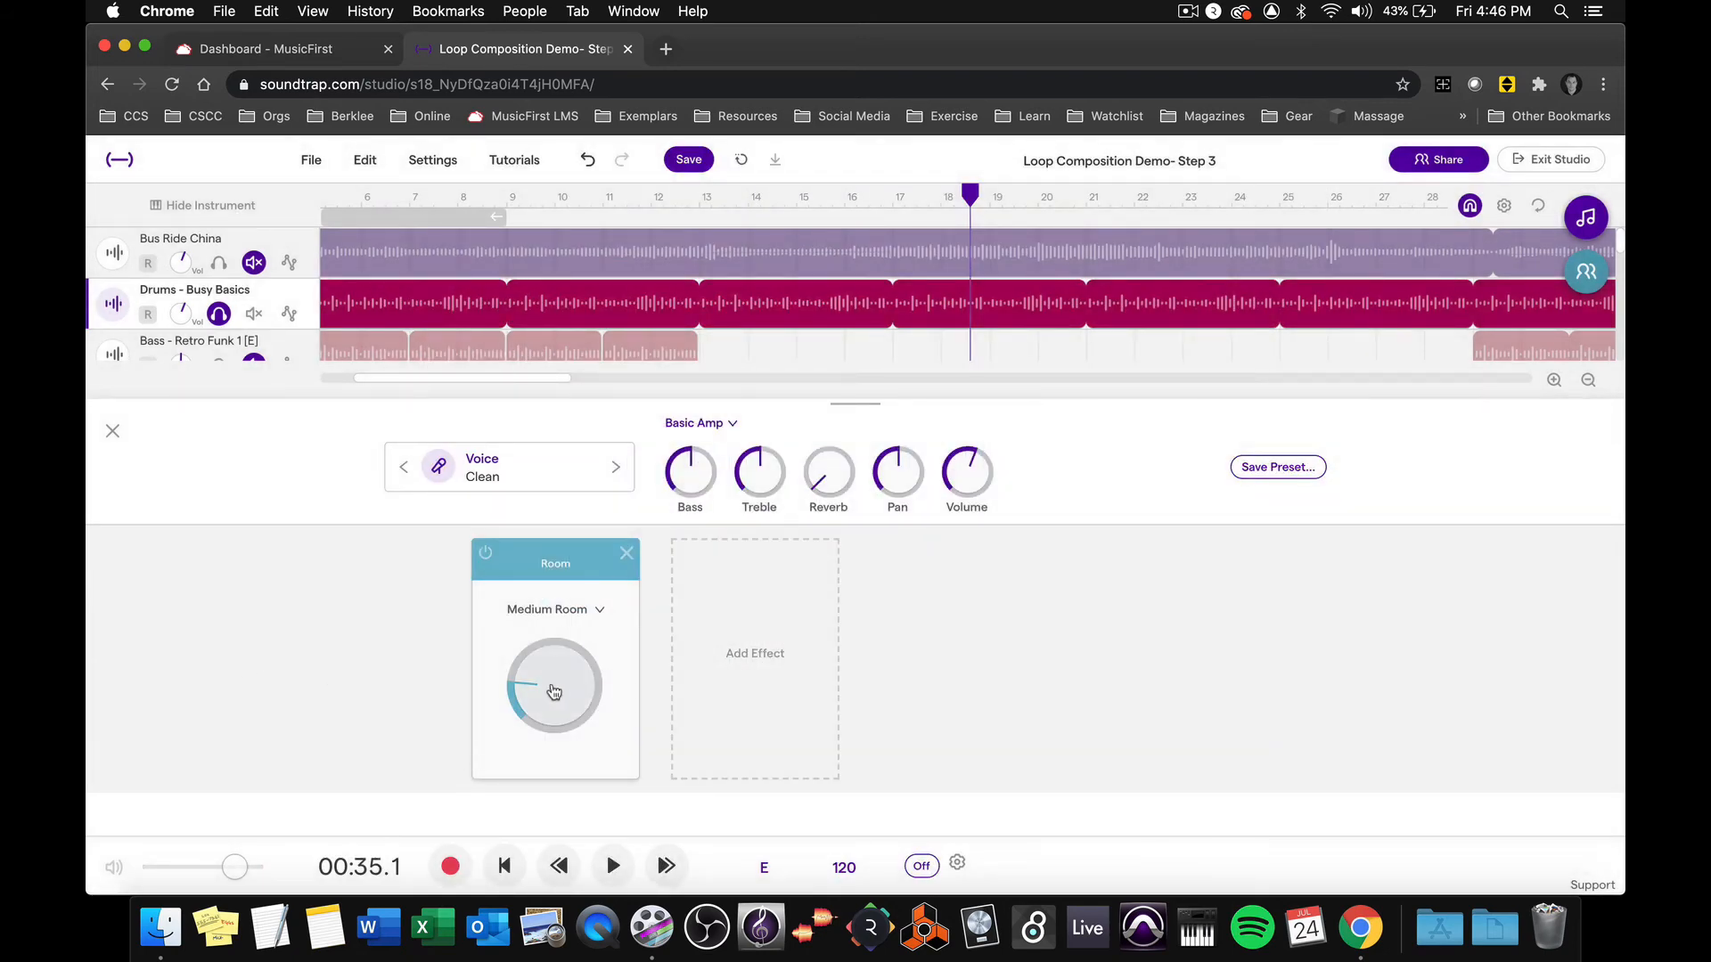
Unsolo Drums - Busy Basics and solo the Bass - Retro Funk 1 [E] track
scroll(433, 323, "down", 1)
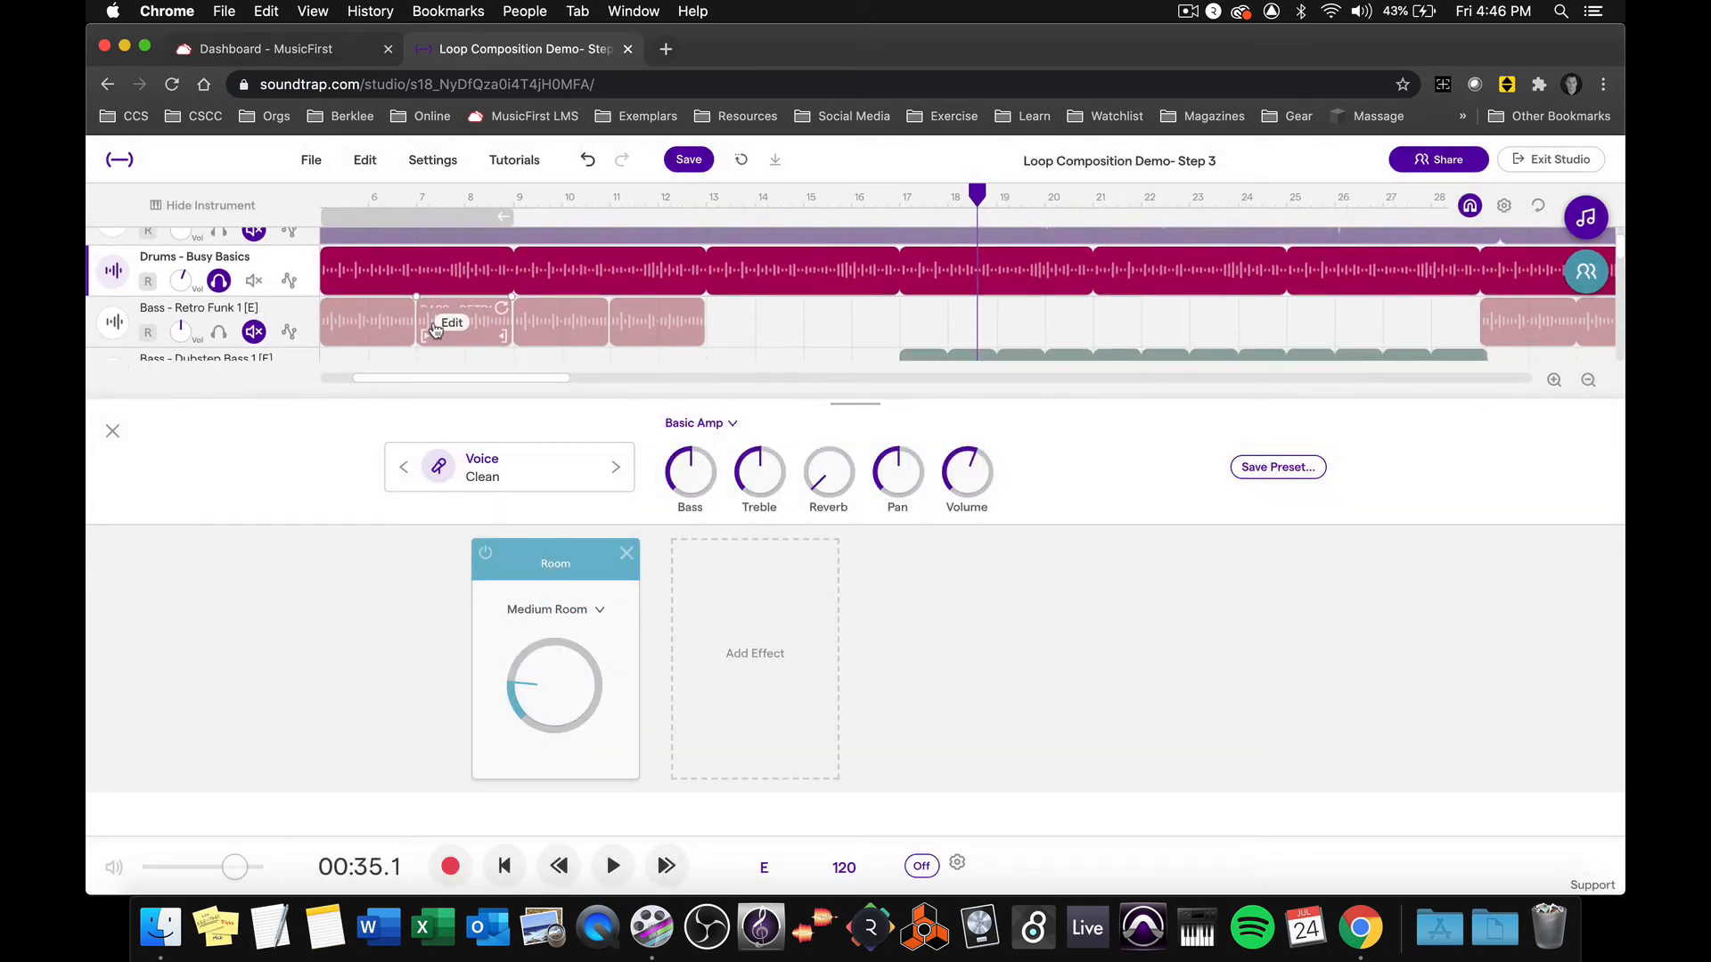
left_click(216, 282)
scroll(216, 289, "down", 2)
scroll(216, 296, "up", 1)
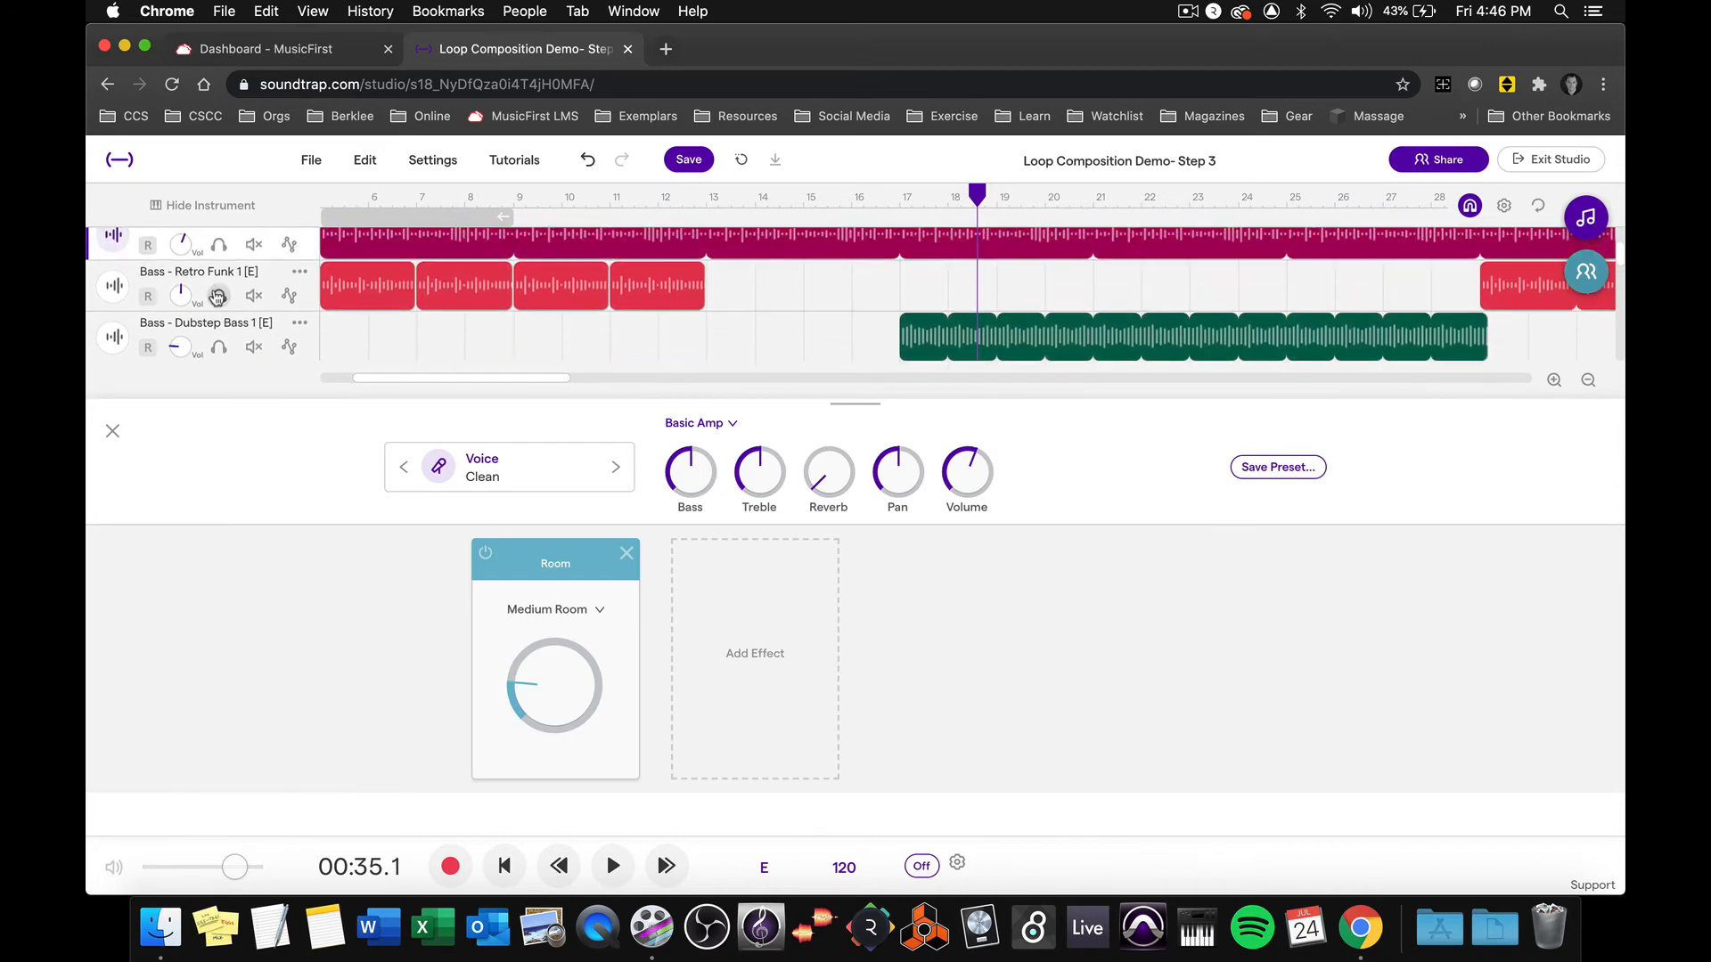
left_click(216, 296)
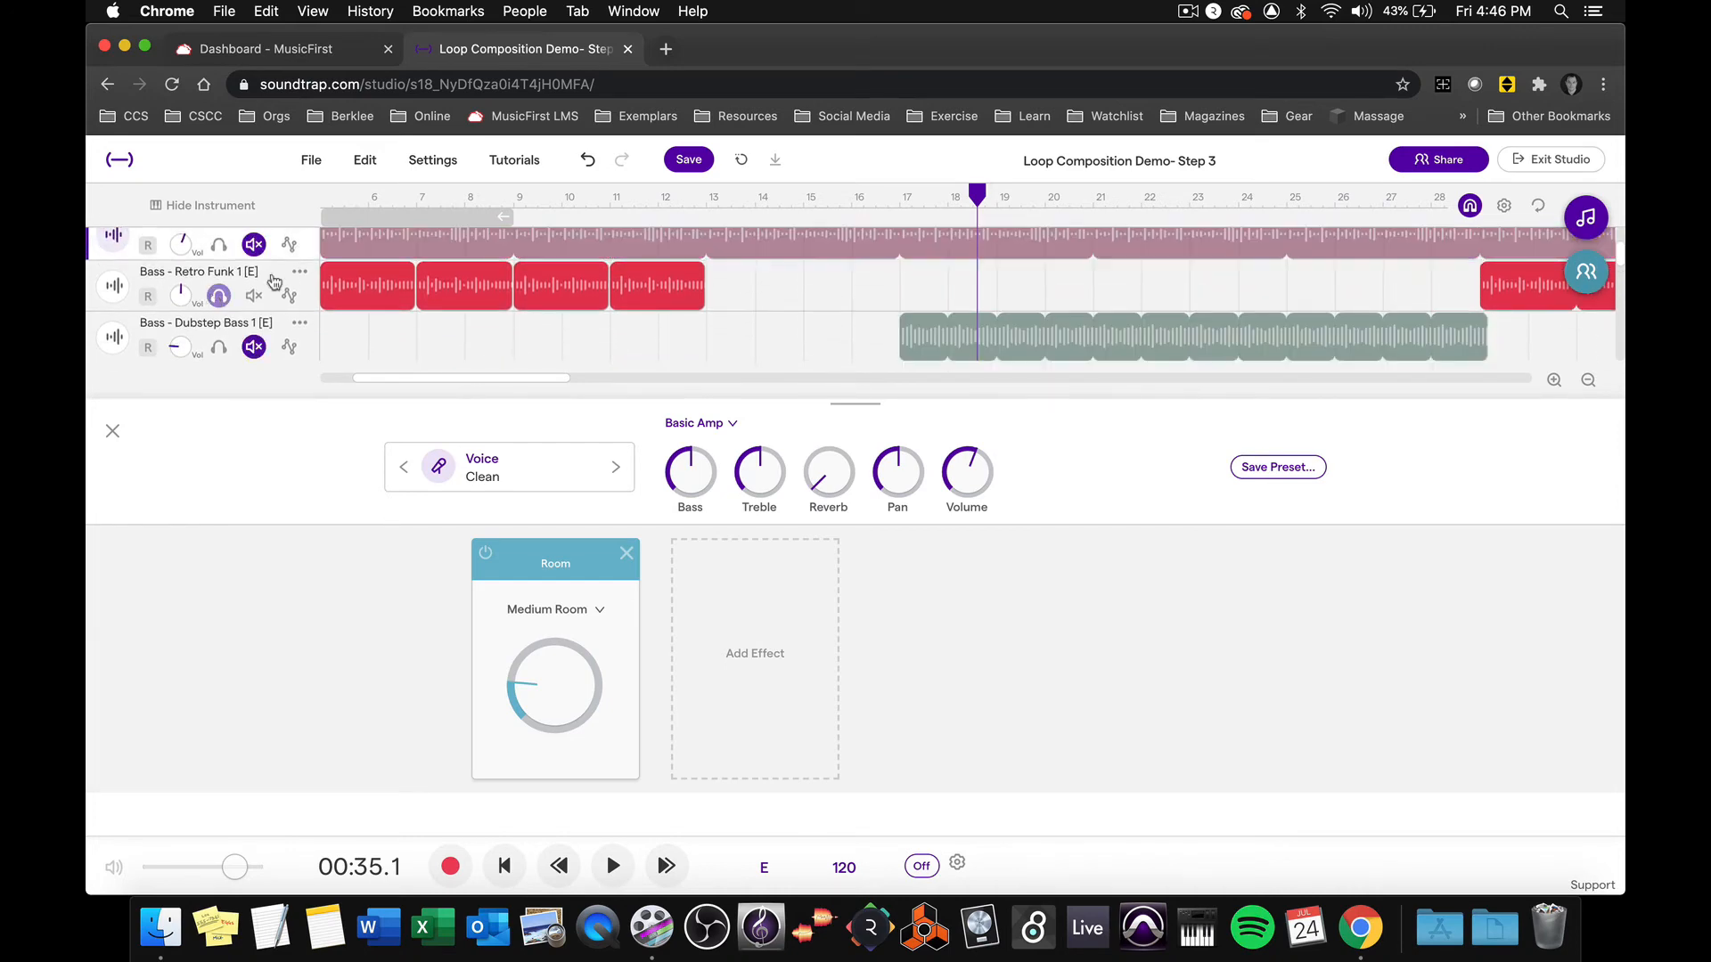
Show the instrument settings of Bass - Retro Funk 1 [E] and play it with the cycle enabled over bars 5 to 13
left_click(412, 219)
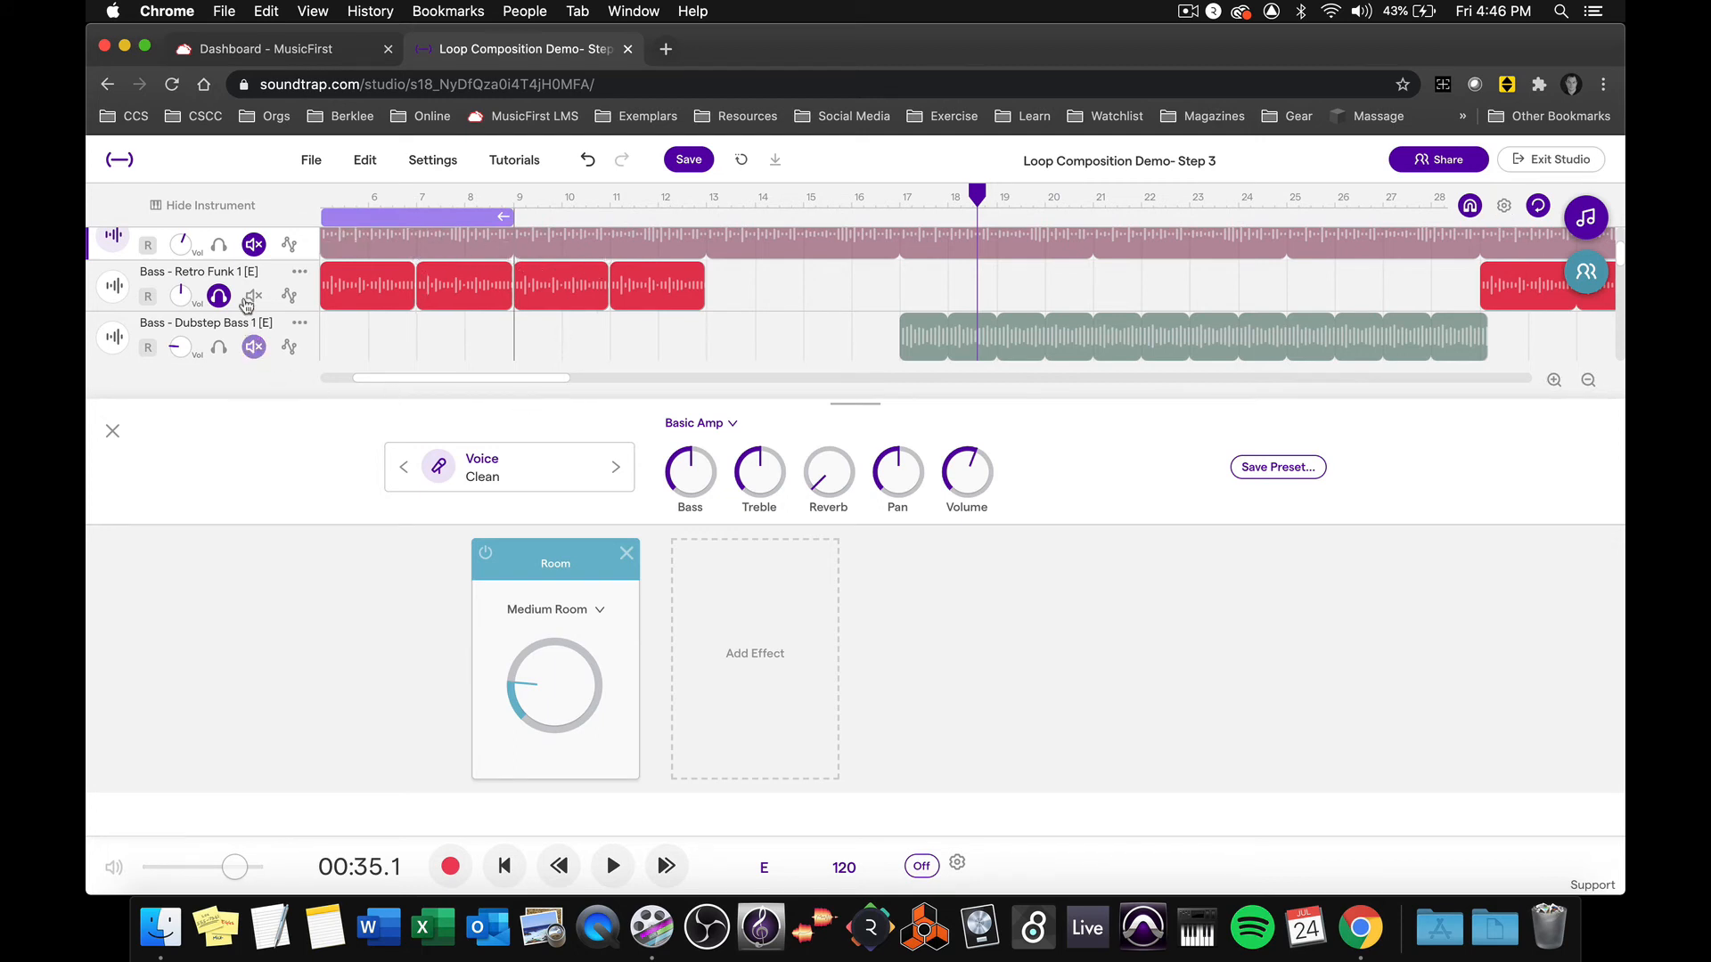
left_click(270, 276)
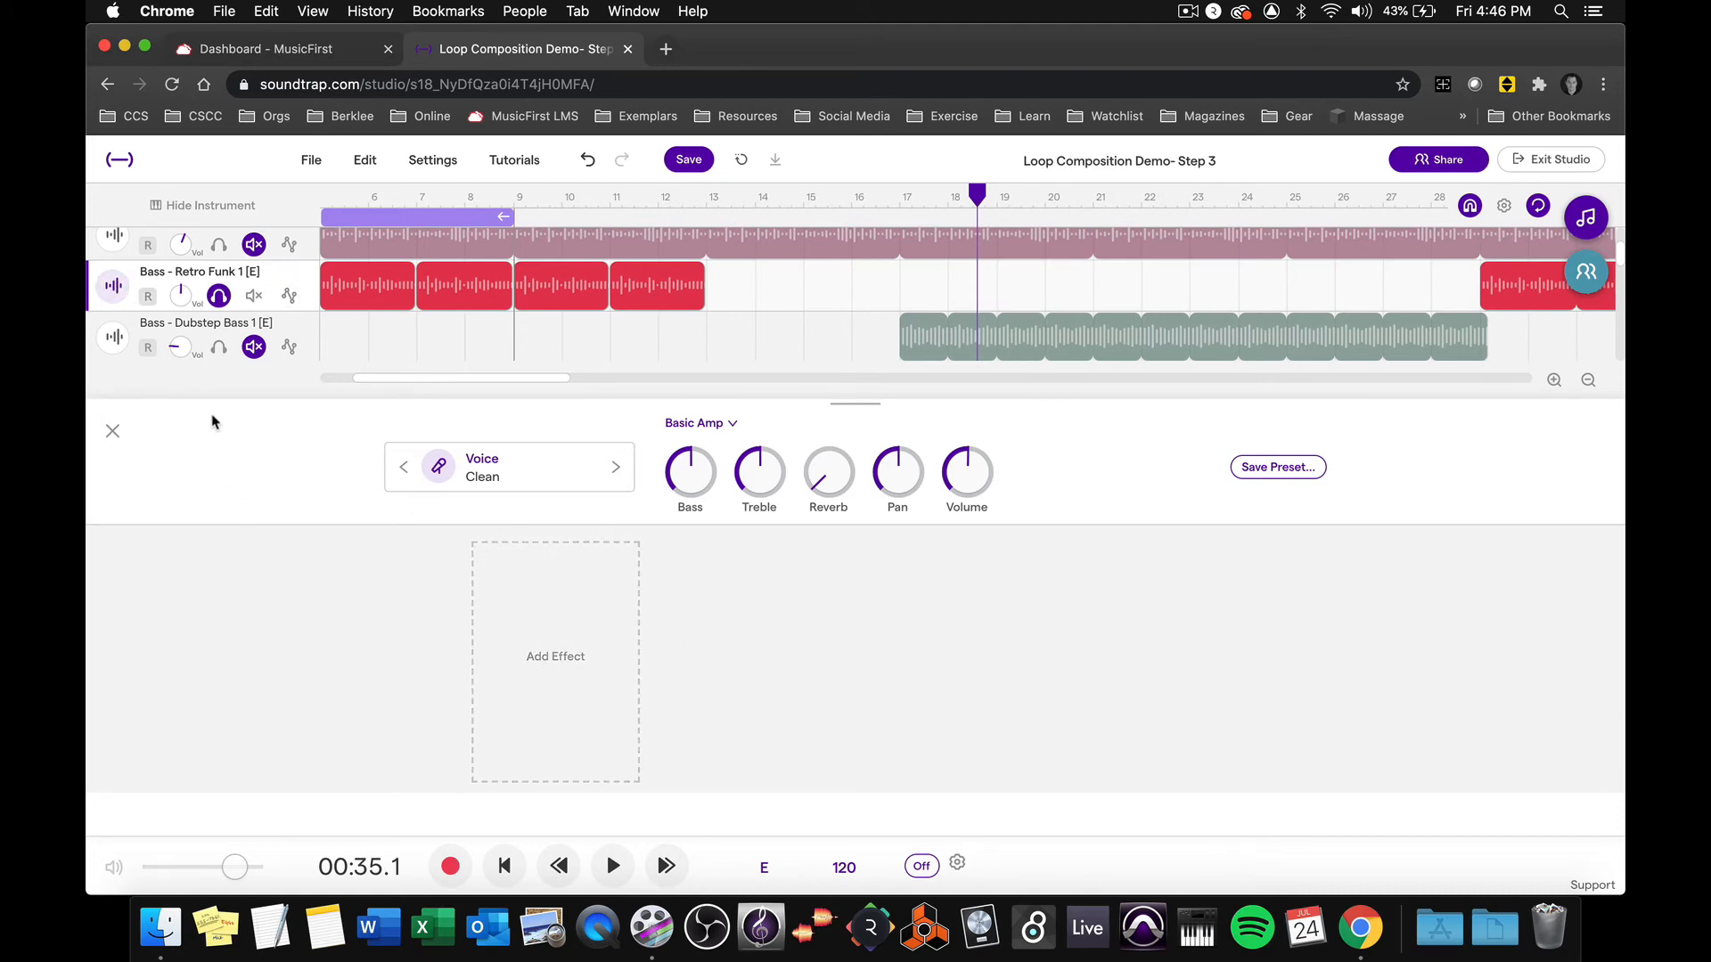
key("space")
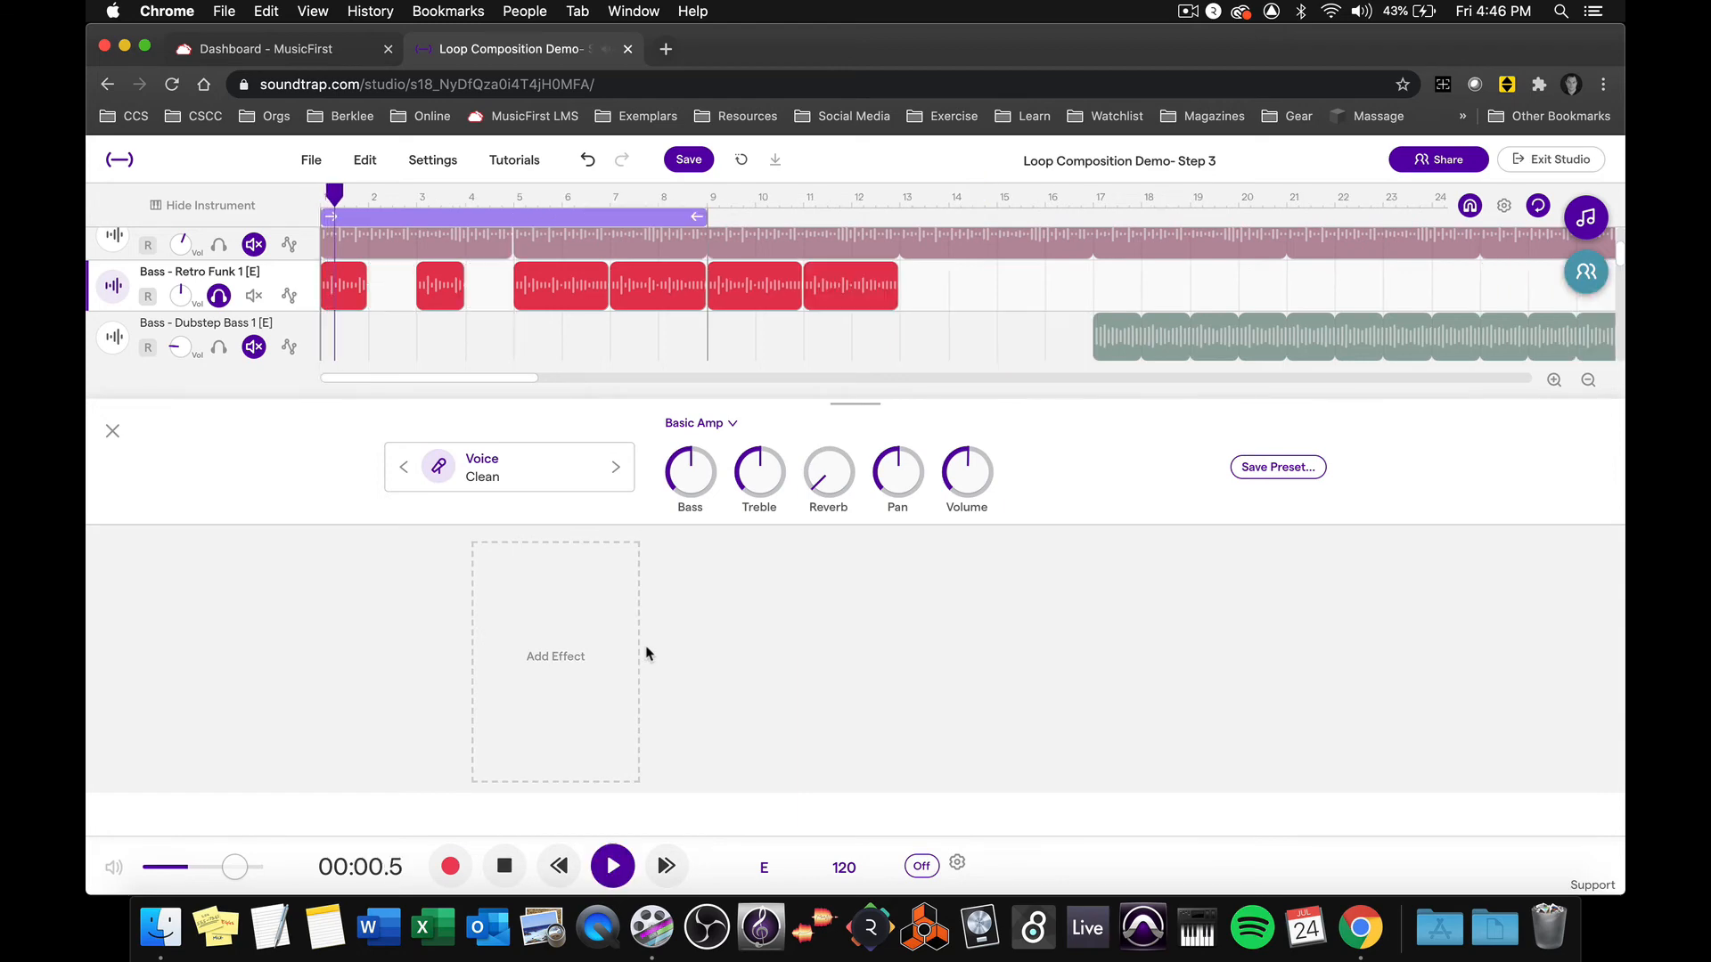
left_click_drag(373, 213, 566, 215)
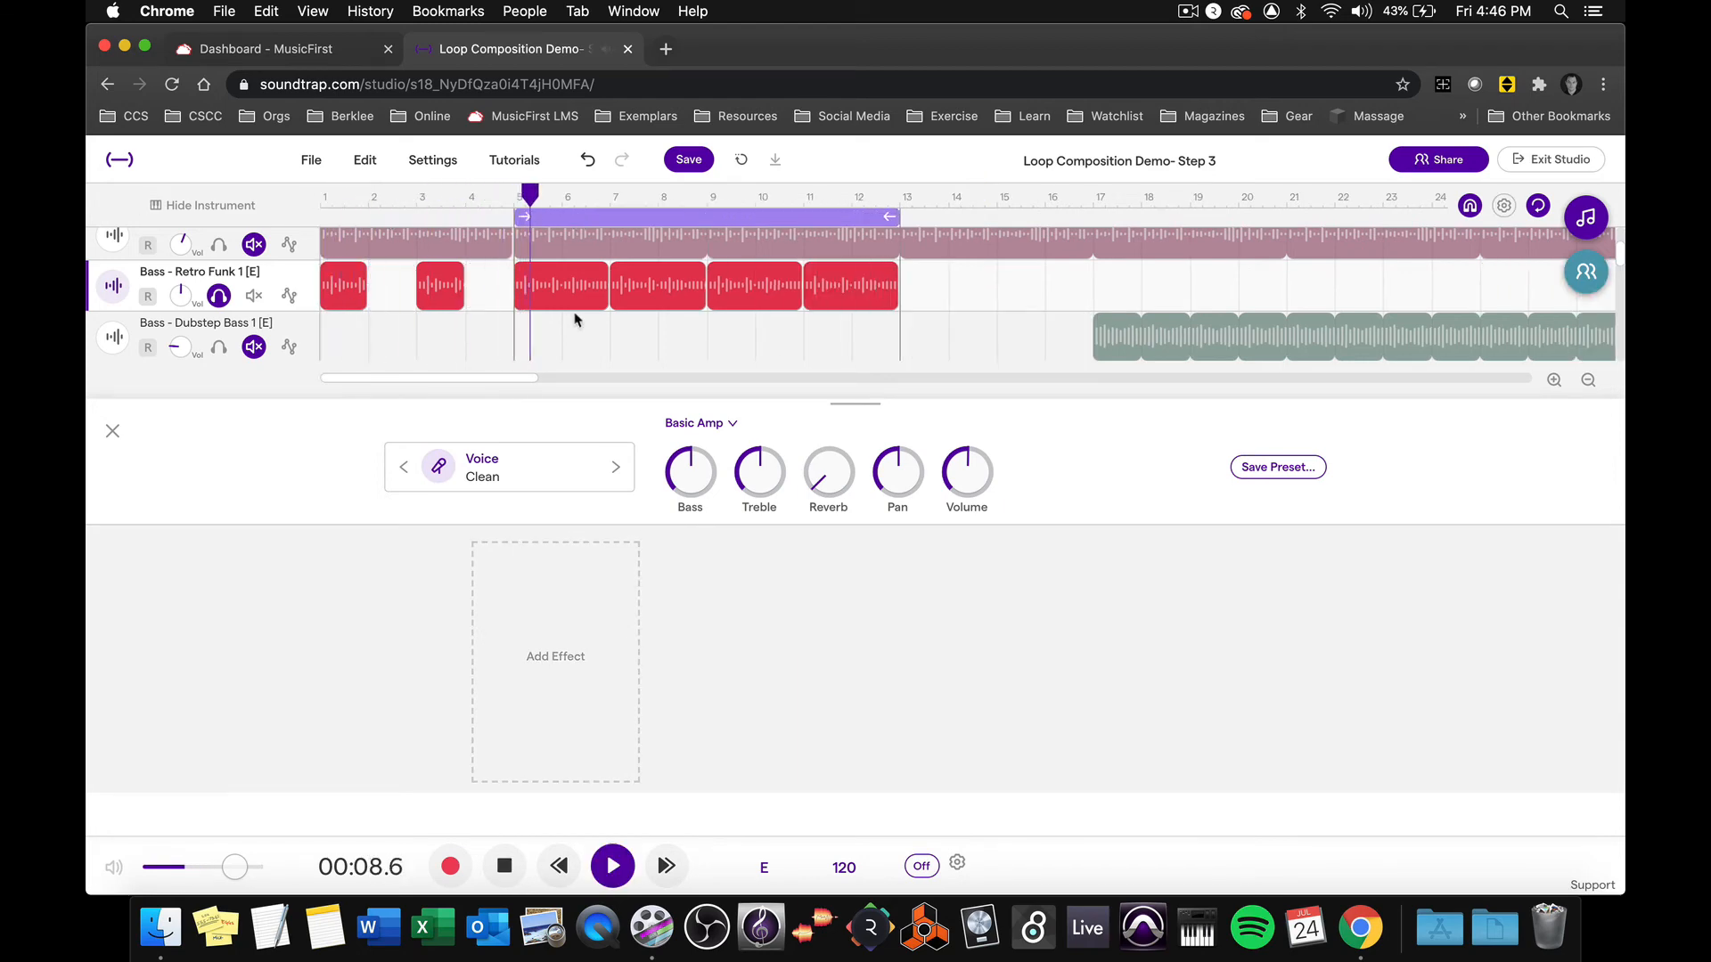
Add the Classic Dist effect to Bass - Retro Funk 1 [E] and raise its Tone and Dist close to maximum during playback
left_click(565, 650)
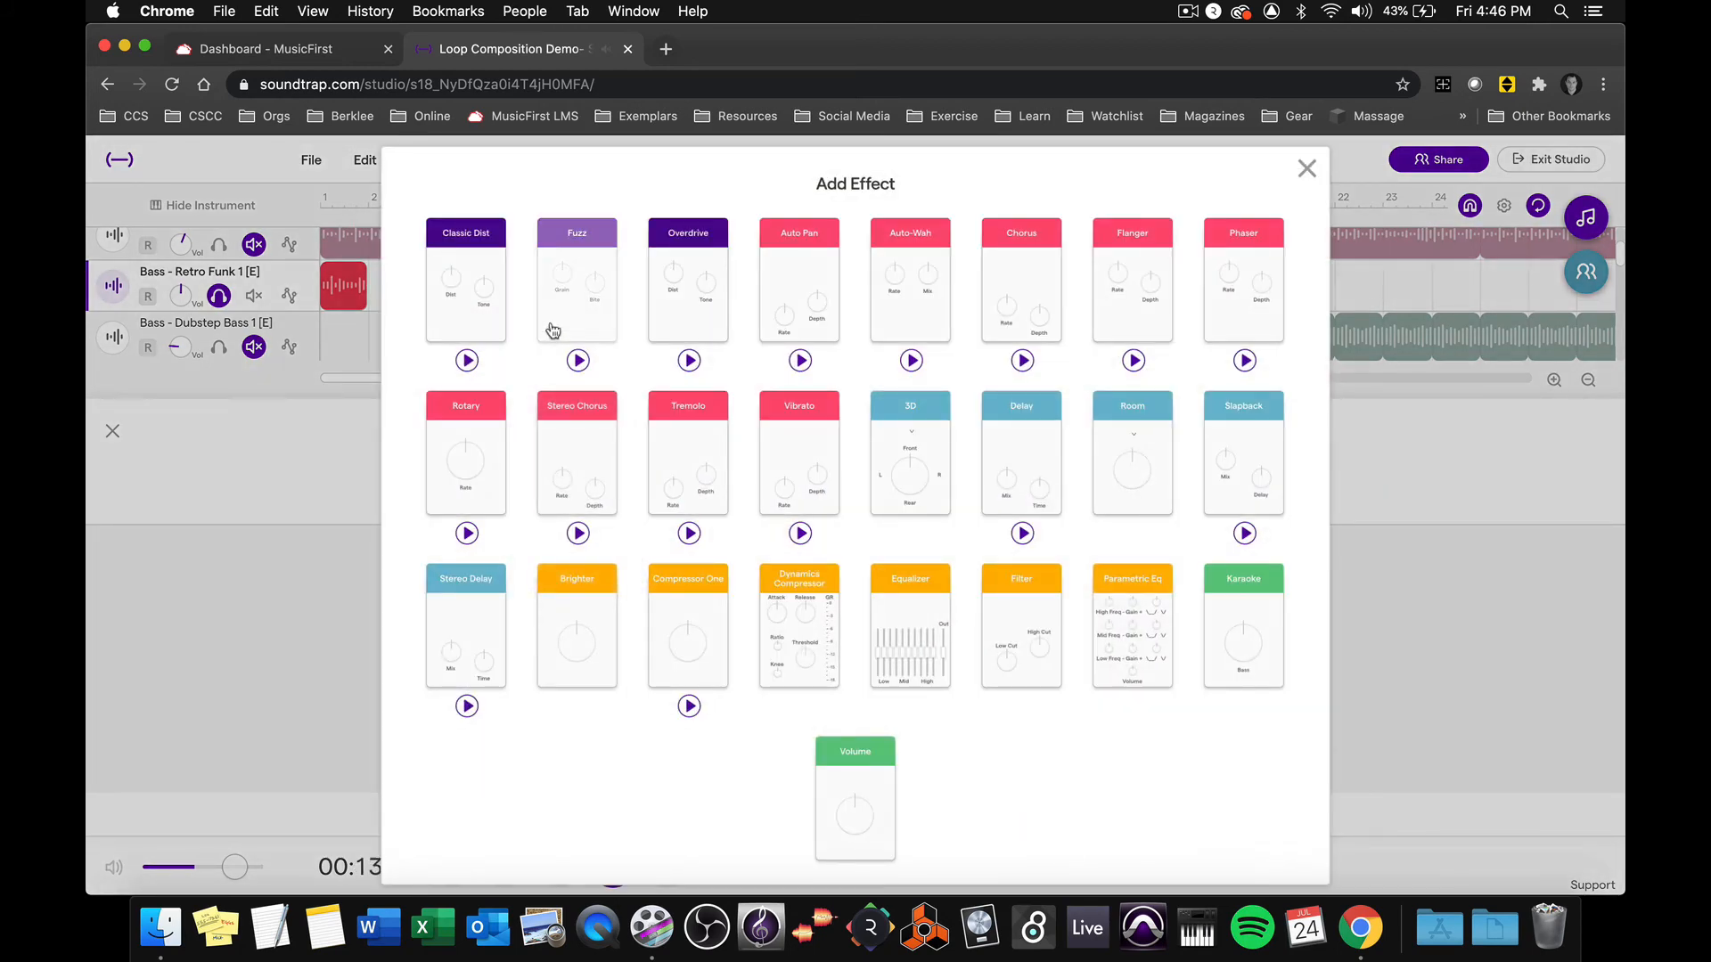
left_click(464, 259)
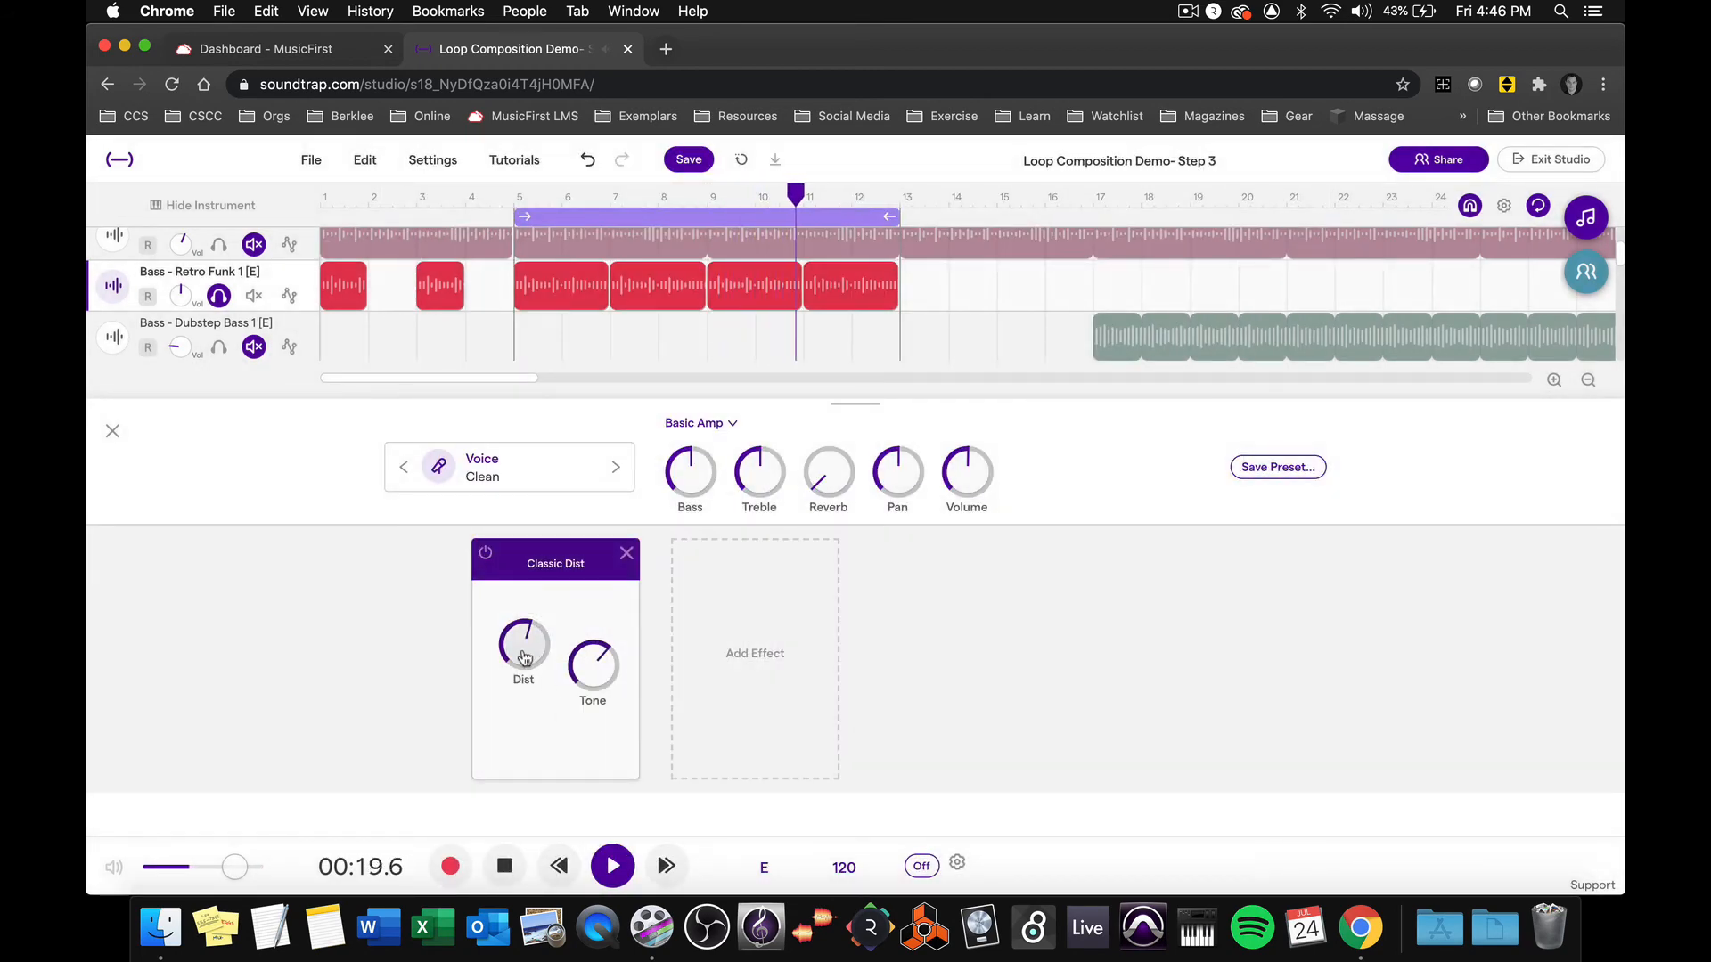
left_click_drag(589, 677, 535, 542)
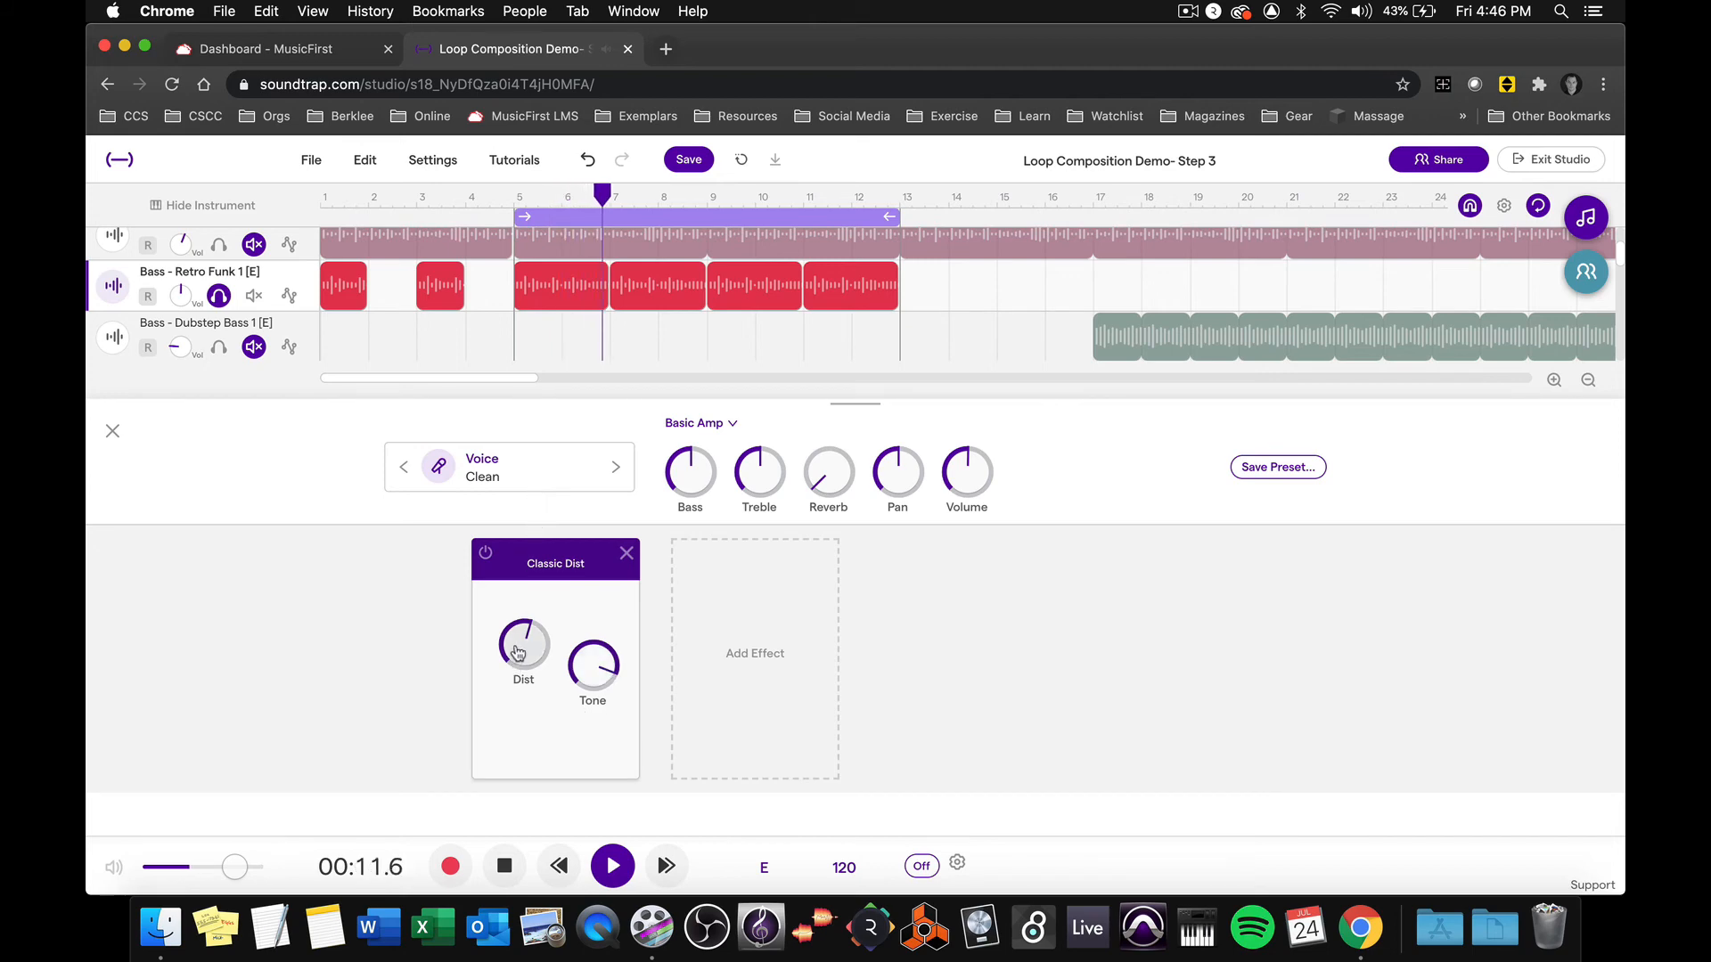
left_click_drag(518, 652, 489, 556)
key("space")
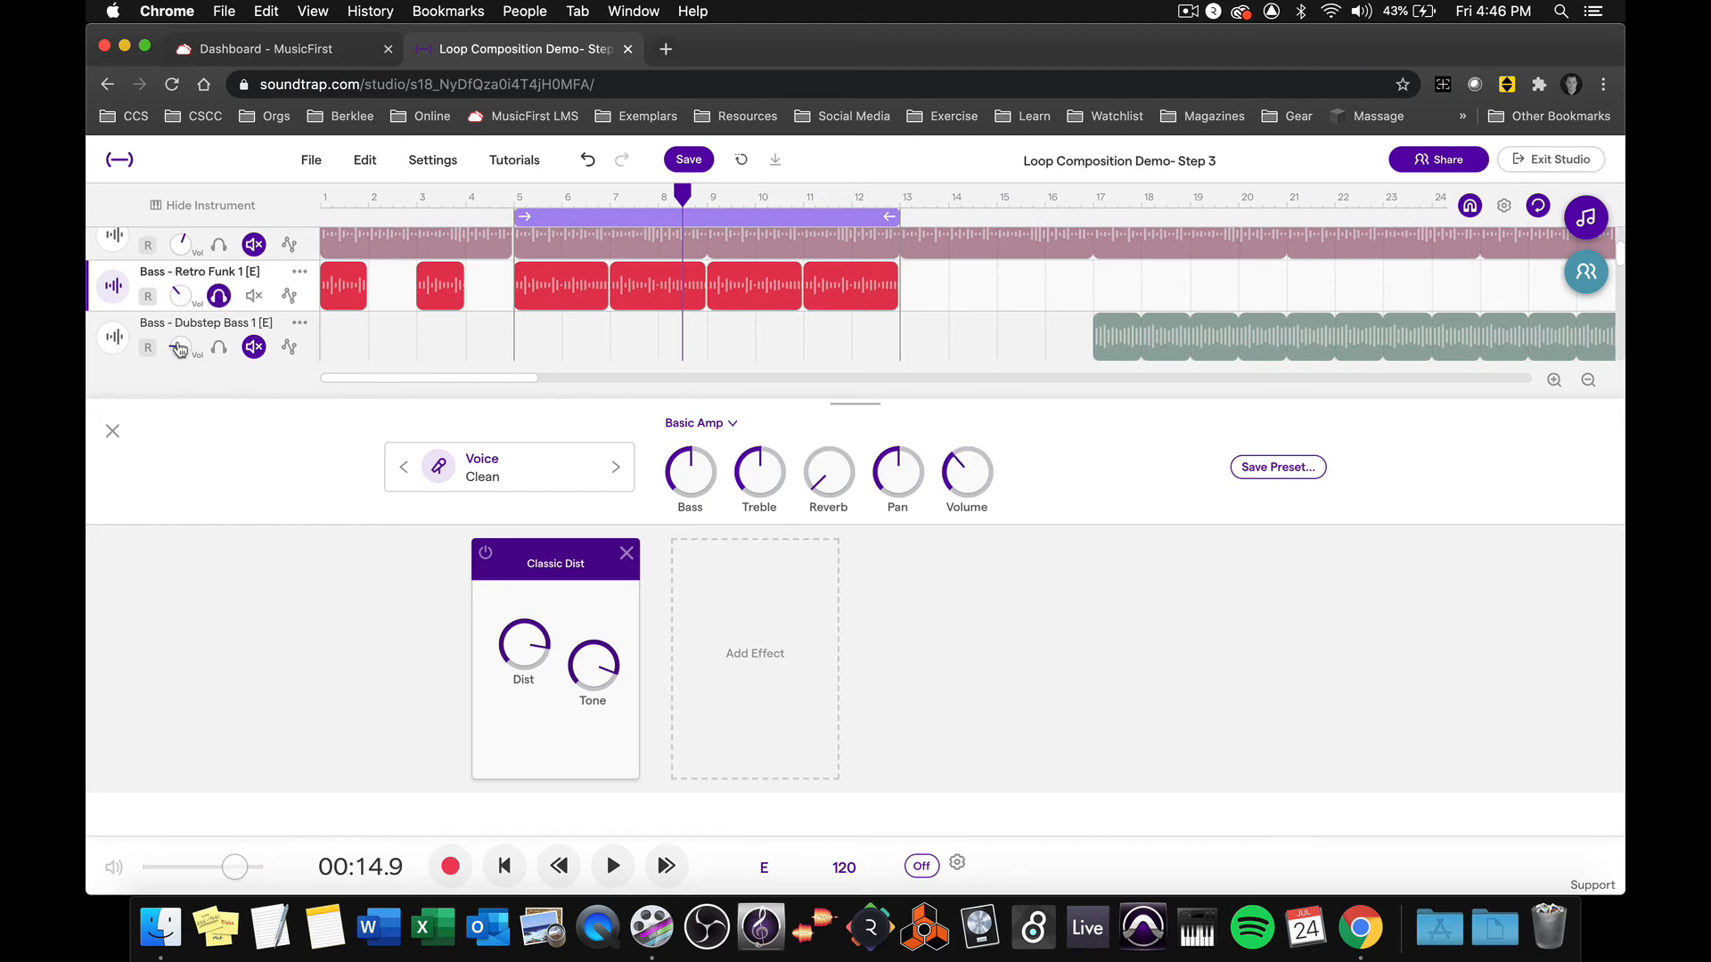
During playback, raise the Bass - Retro Funk 1 [E] volume to about the middle and solo Drums - Busy Basics alongside it
key("space")
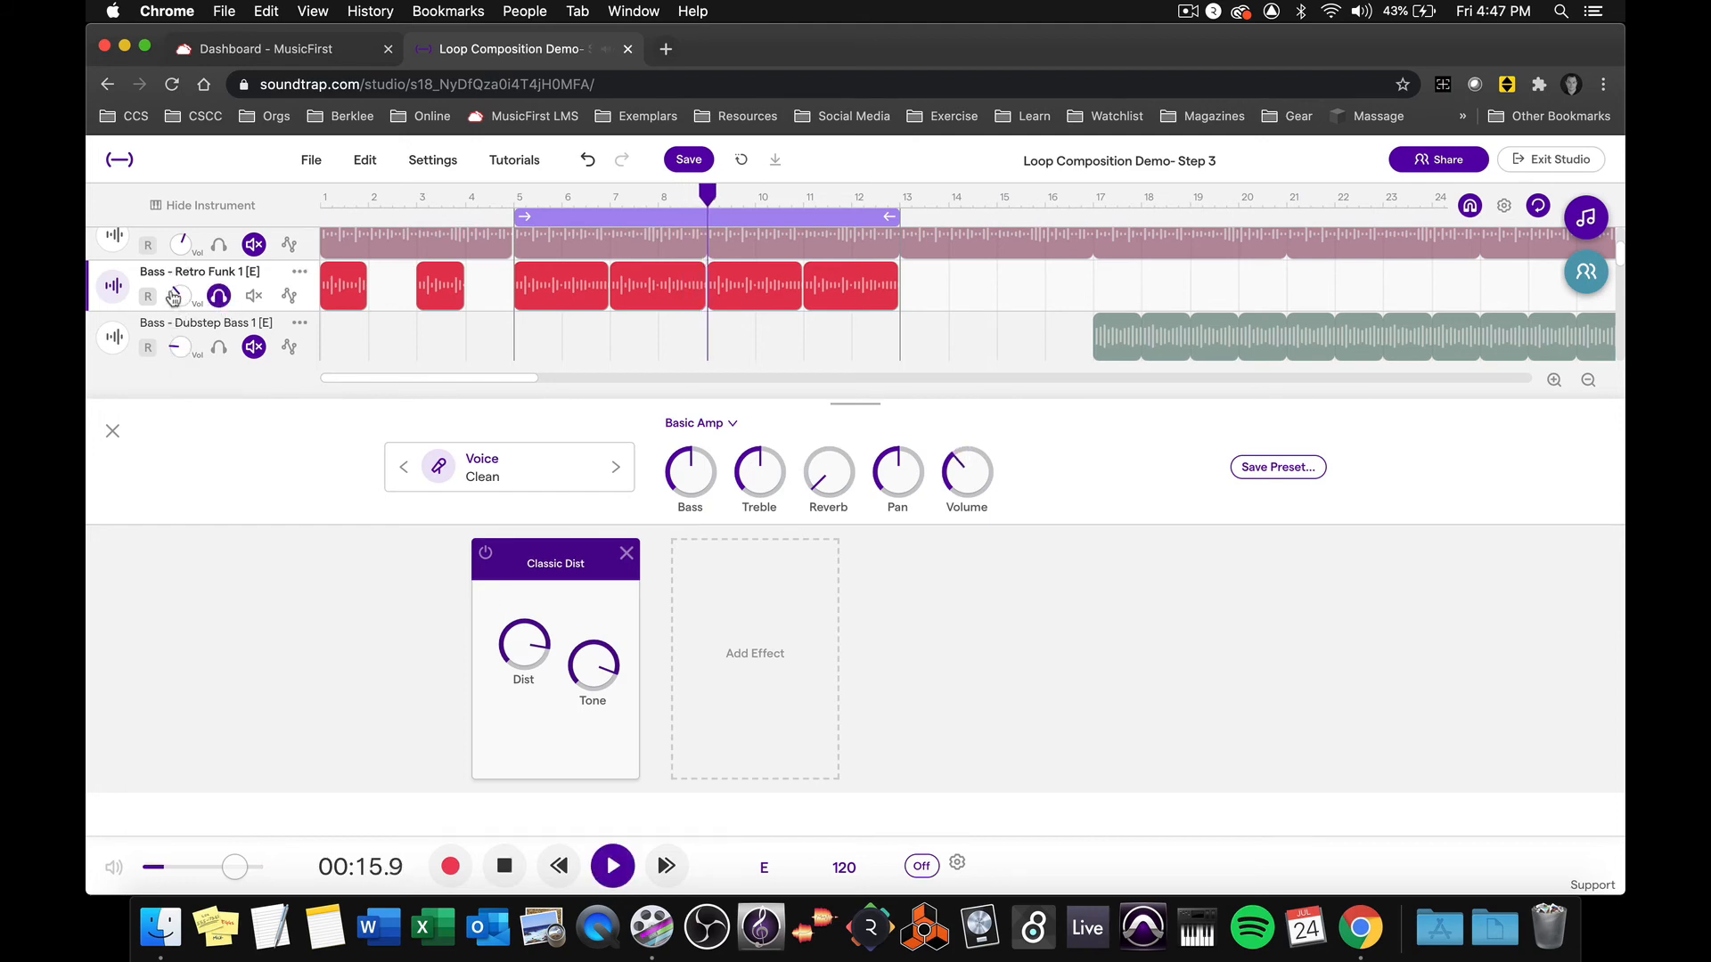
left_click_drag(177, 296, 175, 250)
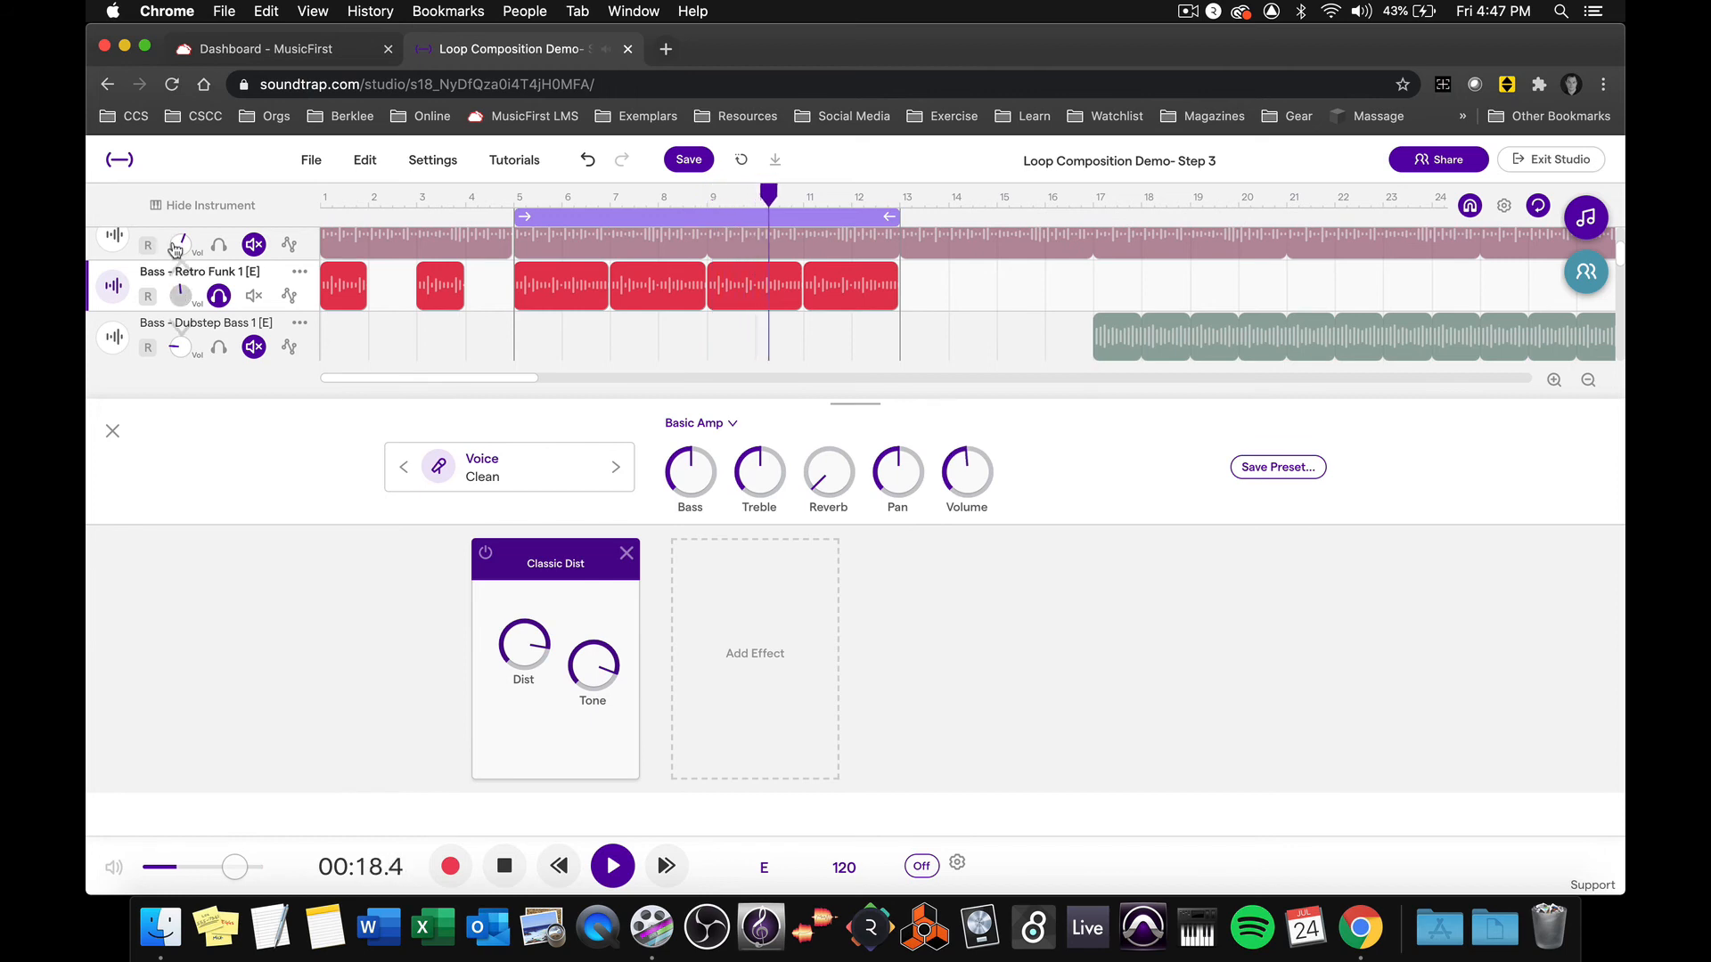
left_click(219, 245)
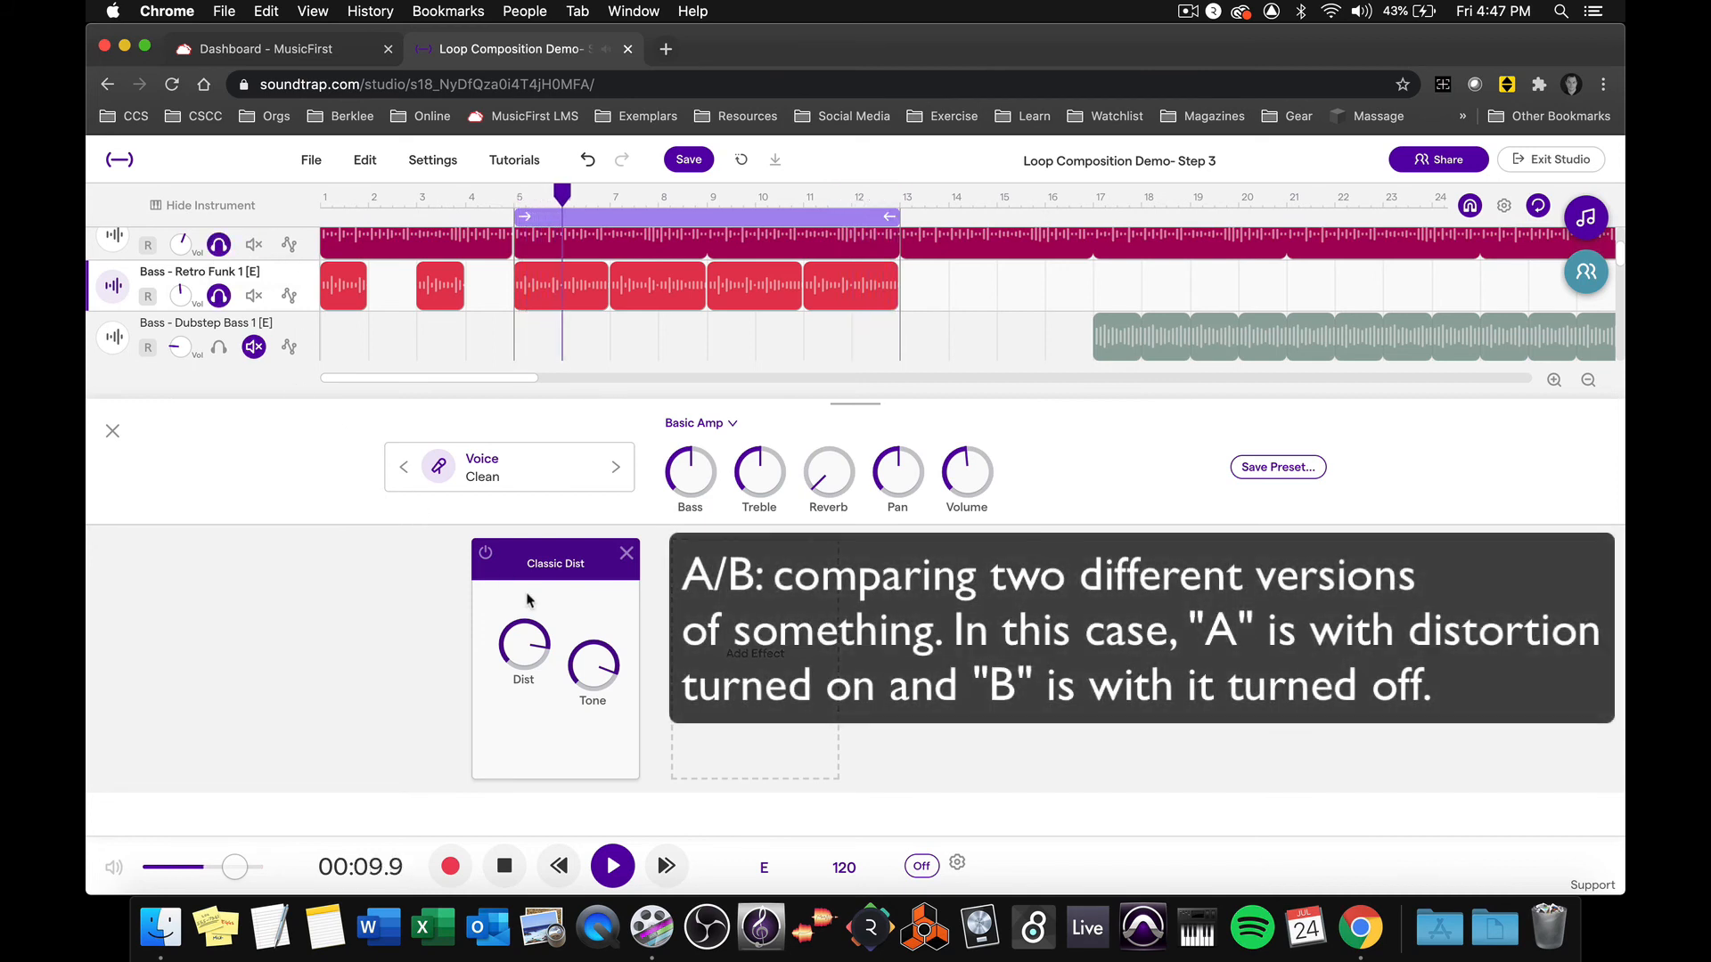
Compare the bass with Classic Dist bypassed and enabled, and reduce Dist to about three quarters and Tone slightly before stopping playback
left_click(486, 555)
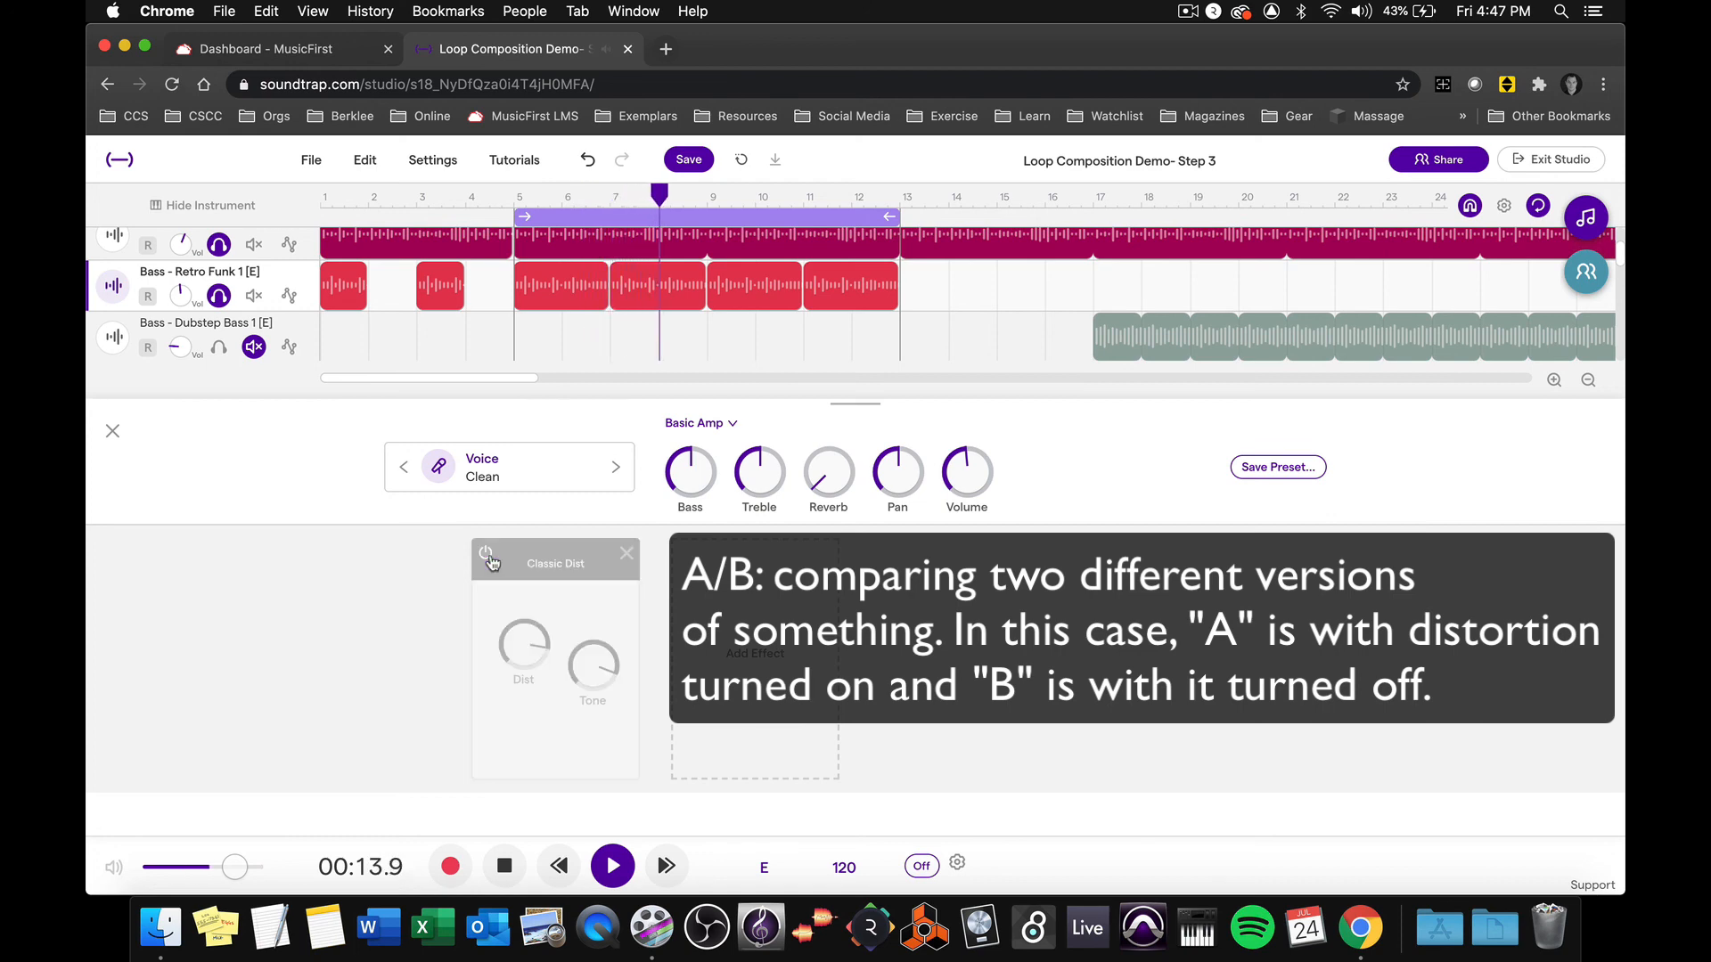
left_click(486, 556)
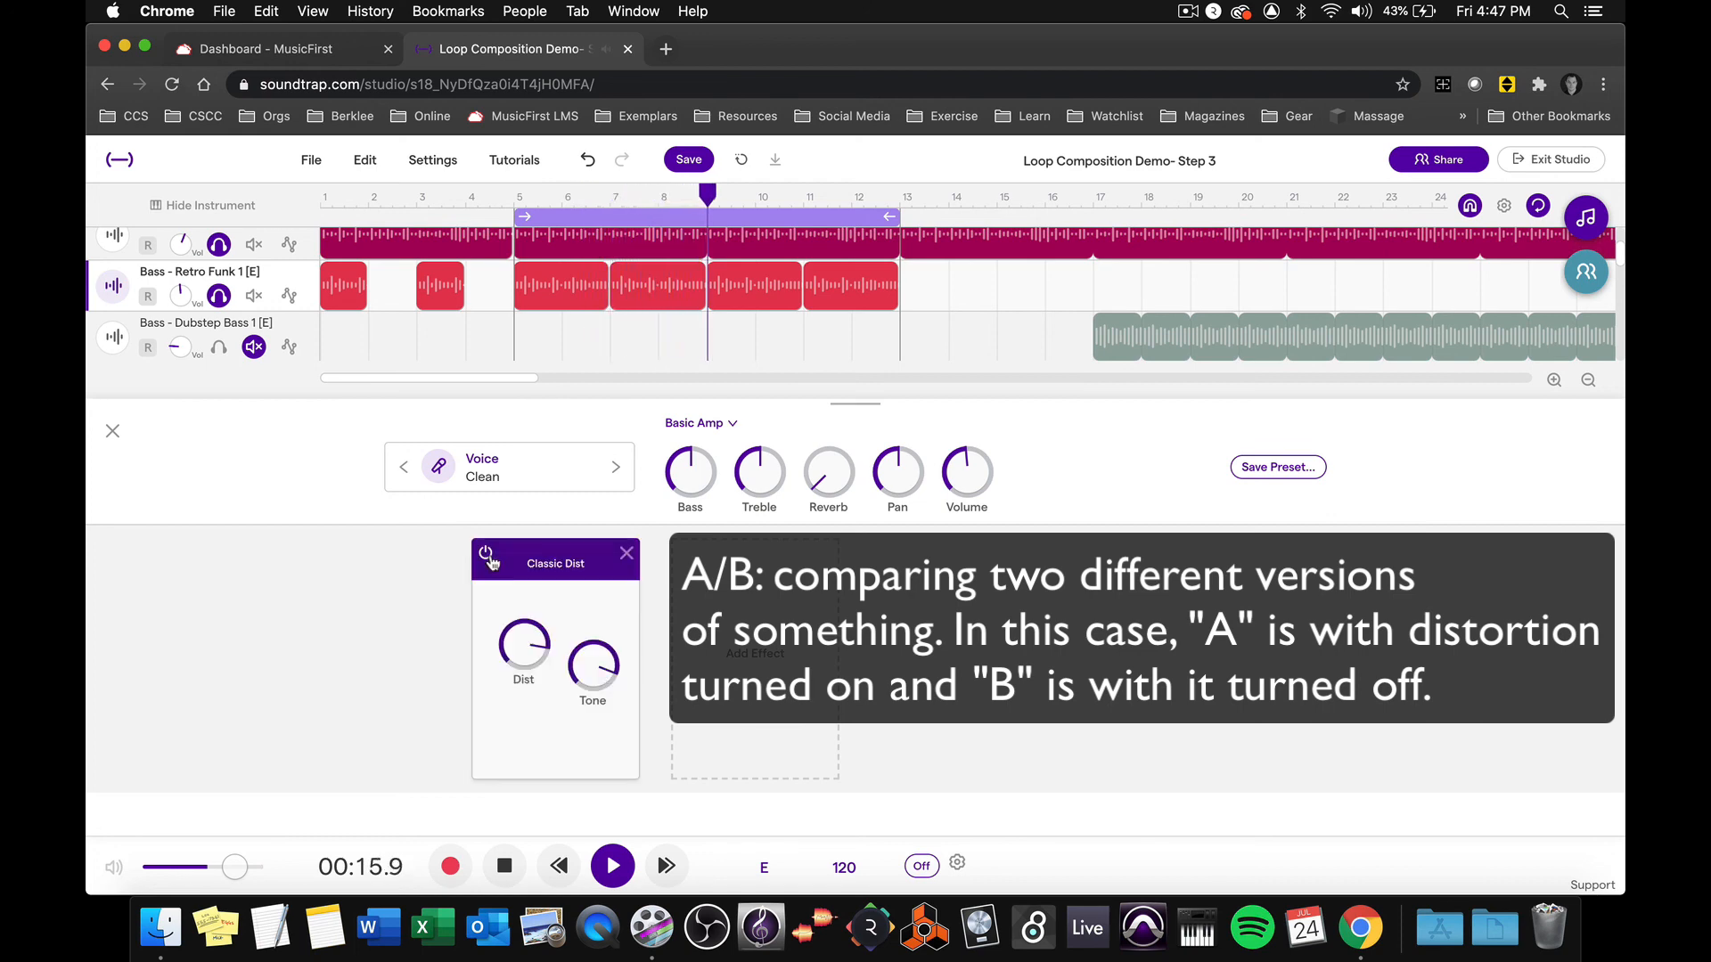
left_click_drag(524, 655, 527, 717)
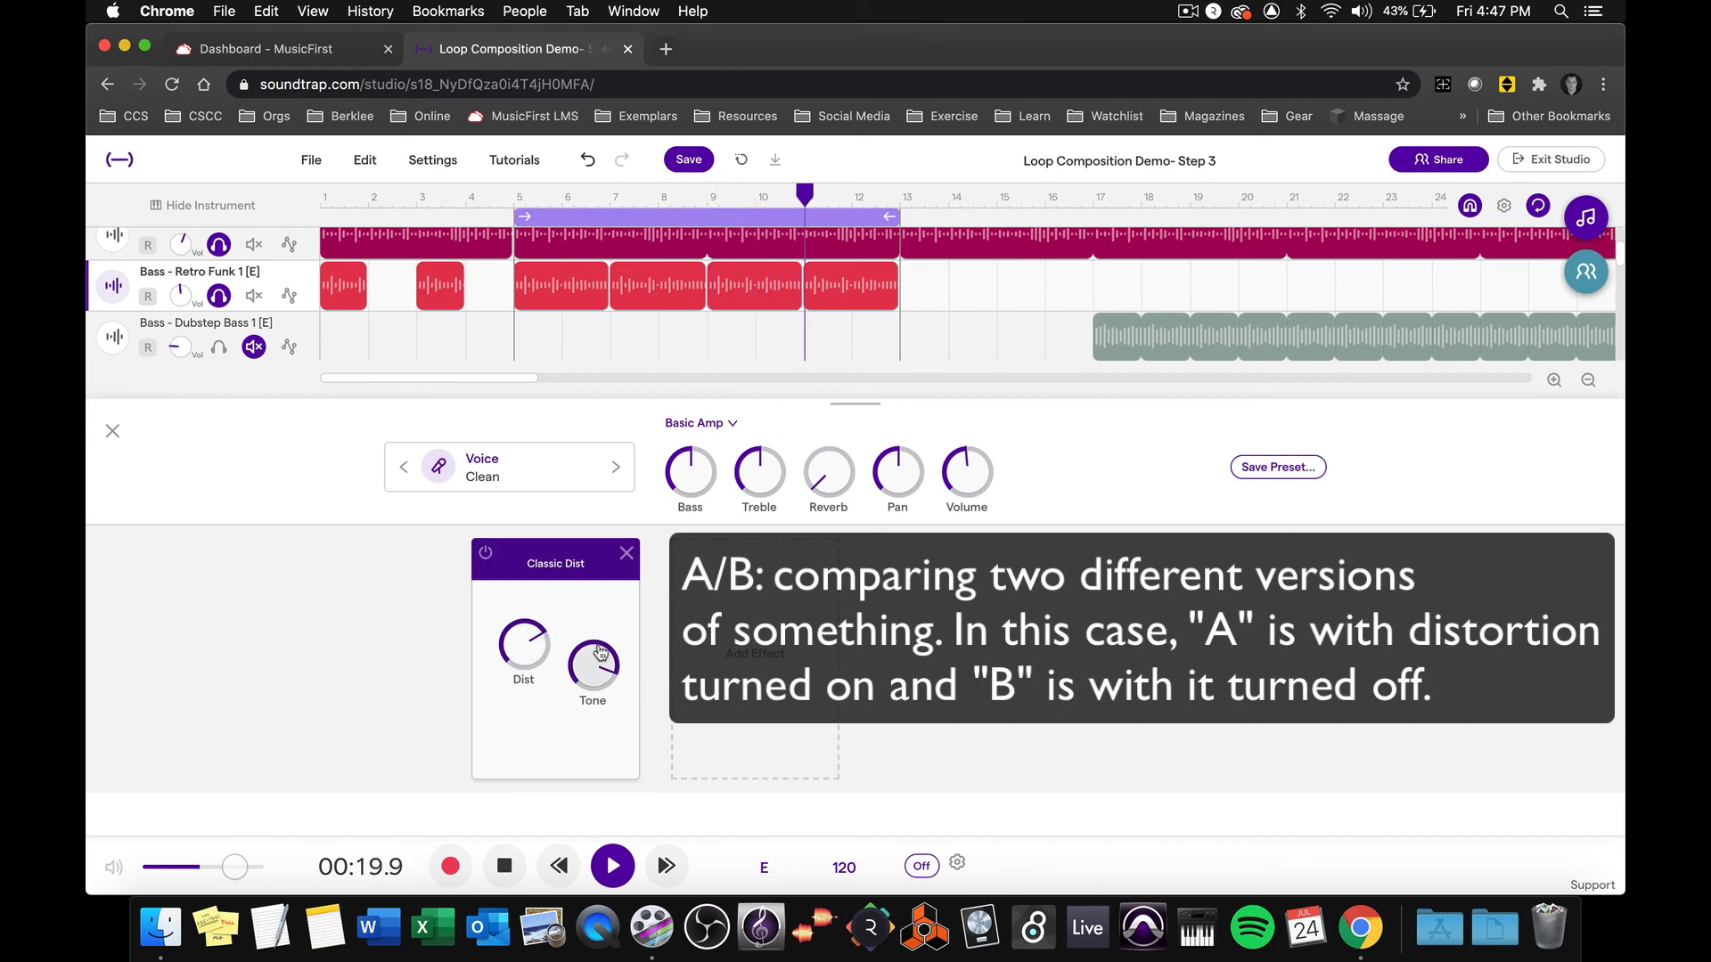
mouse_move(599, 662)
left_mouse_down()
mouse_move(595, 703)
mouse_move(594, 677)
left_mouse_up()
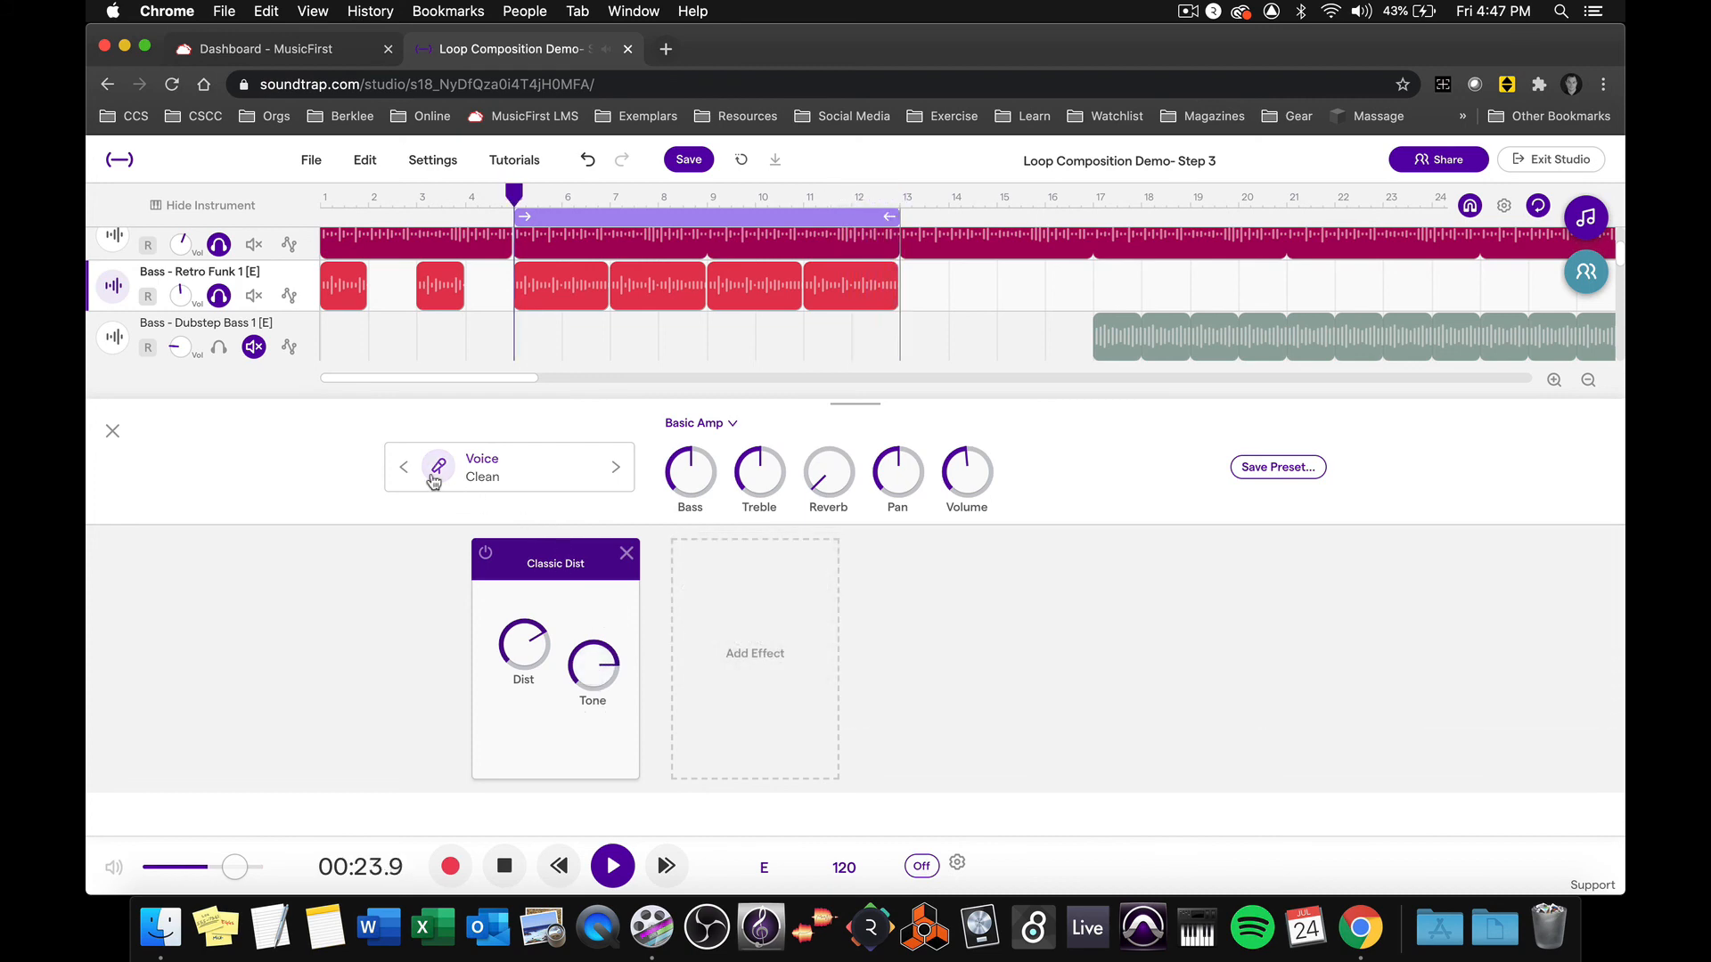
key("space")
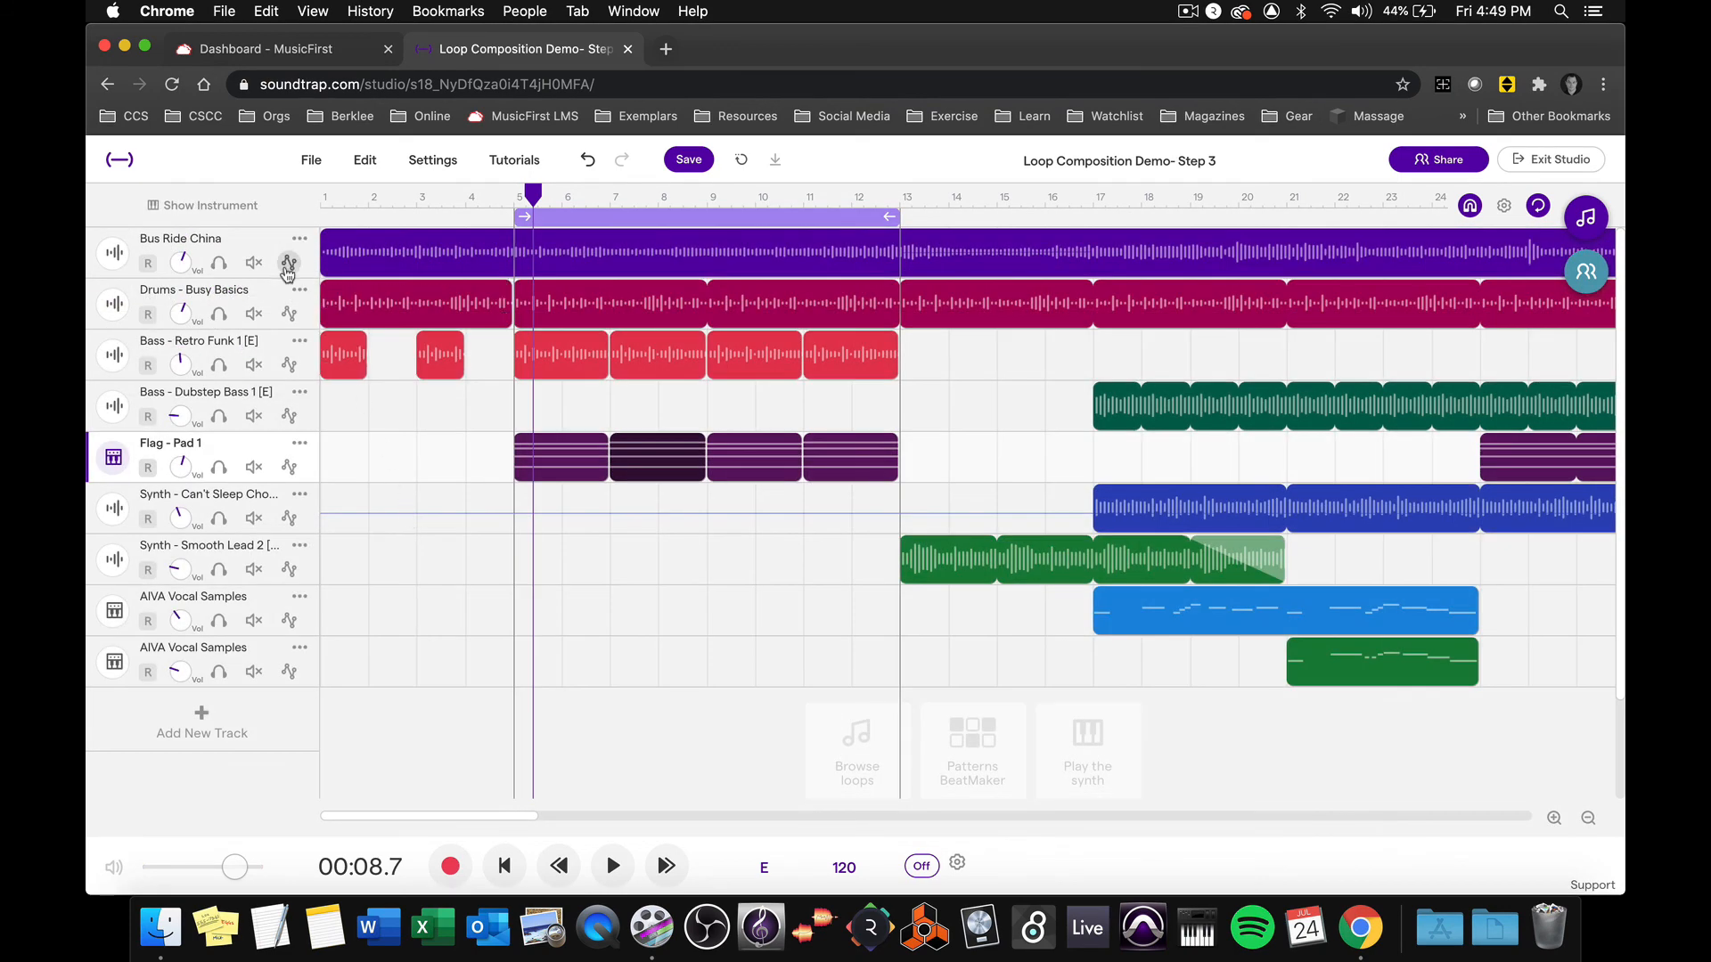
Reopen the instrument settings of the Bass - Retro Funk 1 [E] track
mouse_move(1262, 551)
left_click(113, 356)
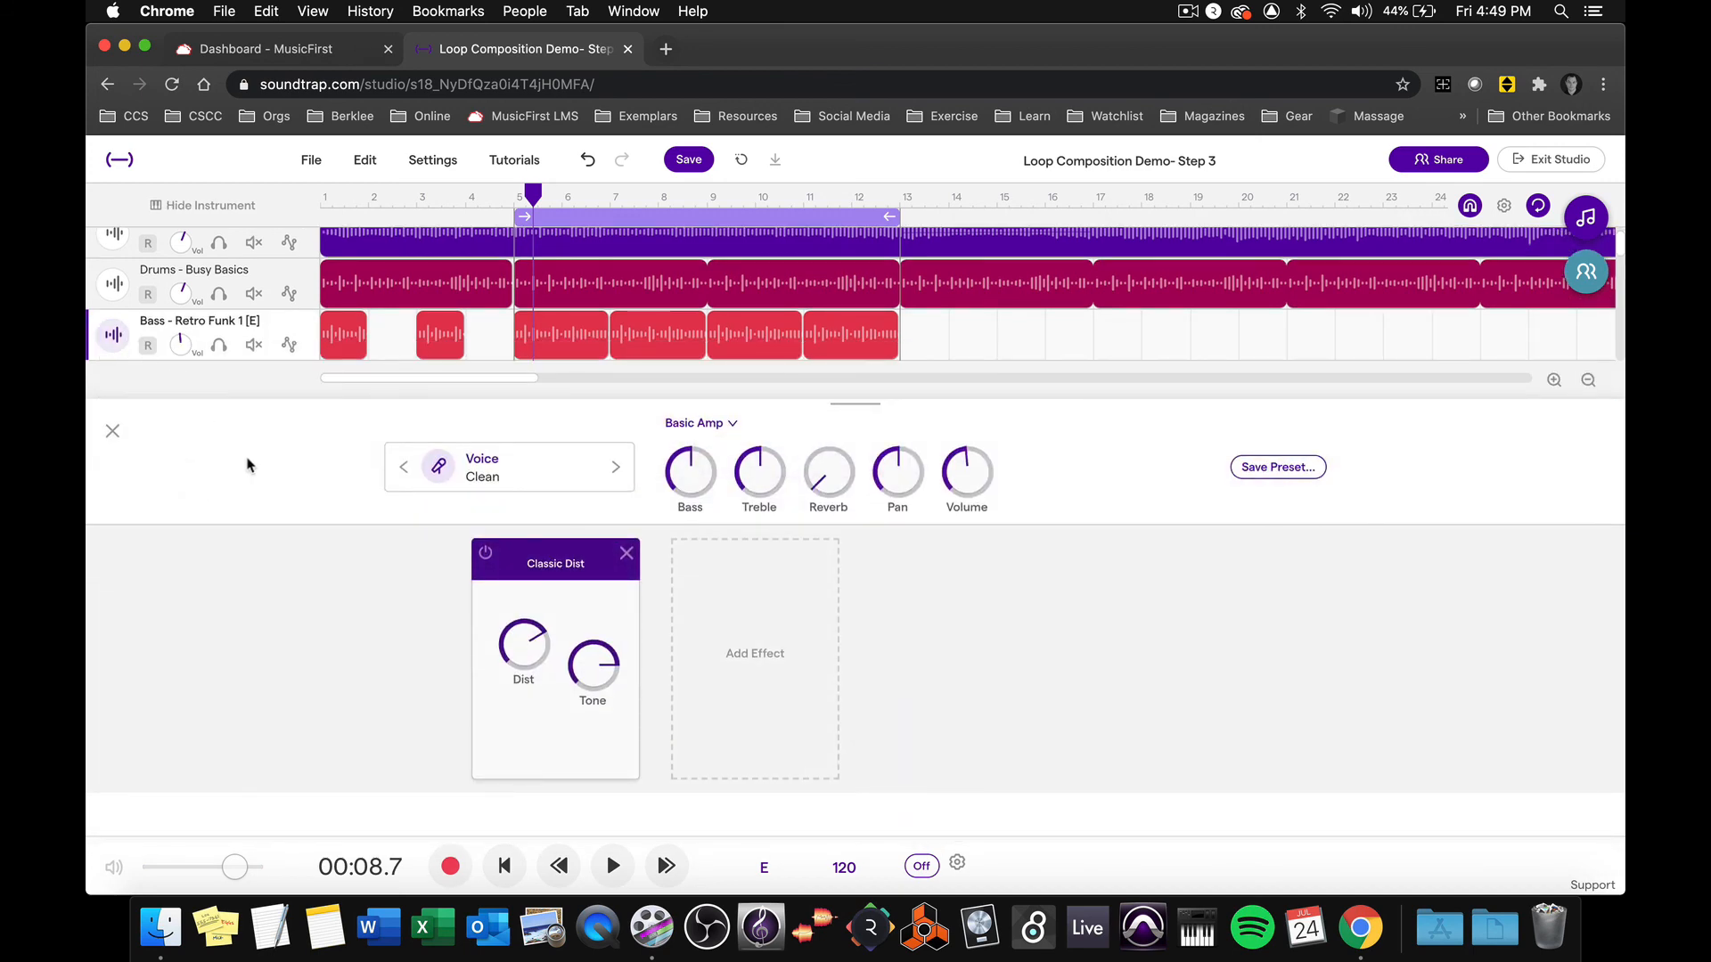